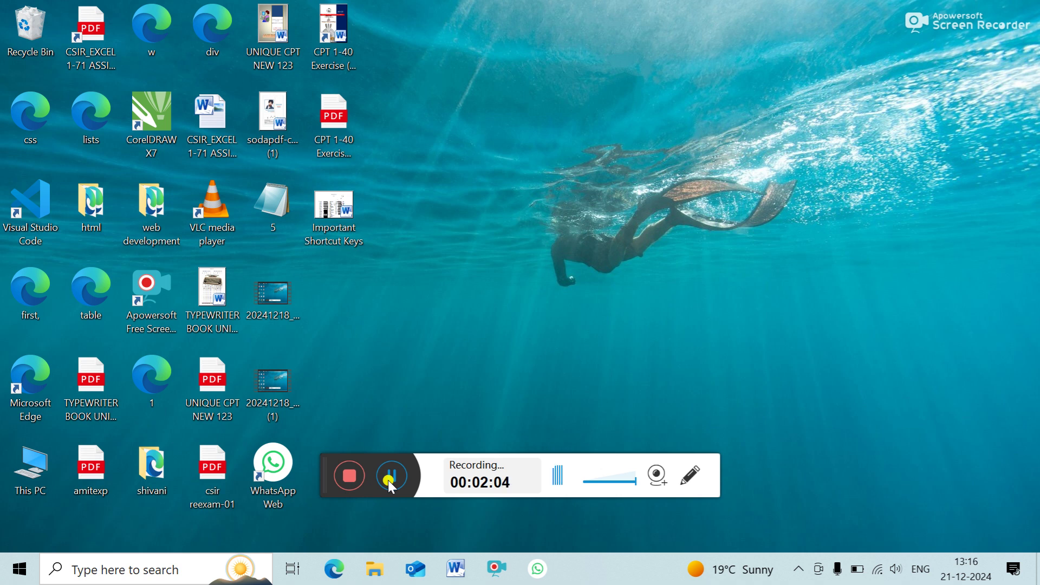
- Launch Microsoft Word with the Run command winword and dismiss the Office activation wizard
{"action": "key", "text": "super+r"}
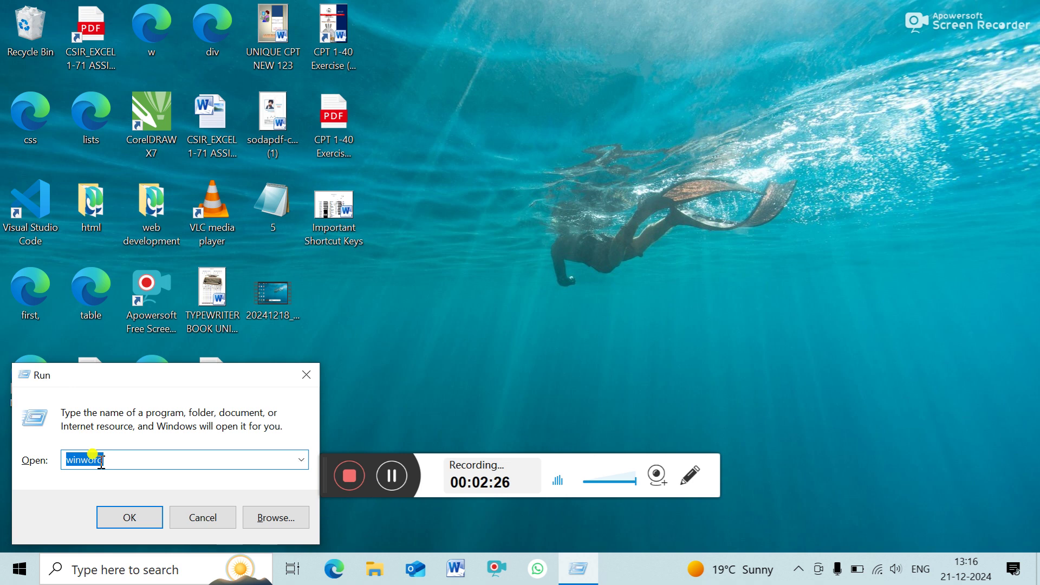
{"action": "key", "text": "BackSpace"}
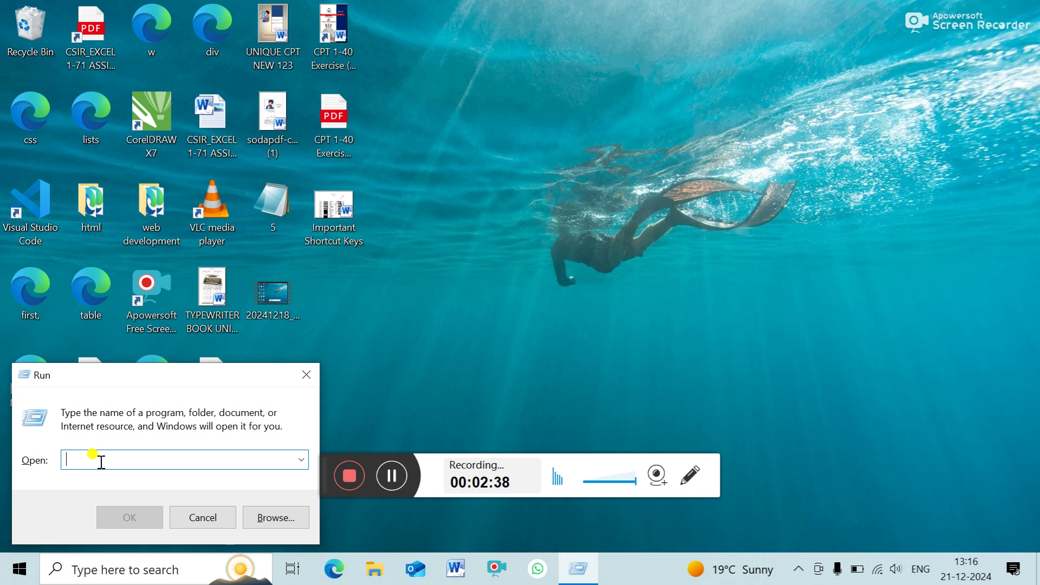
{"action": "type", "text": "win"}
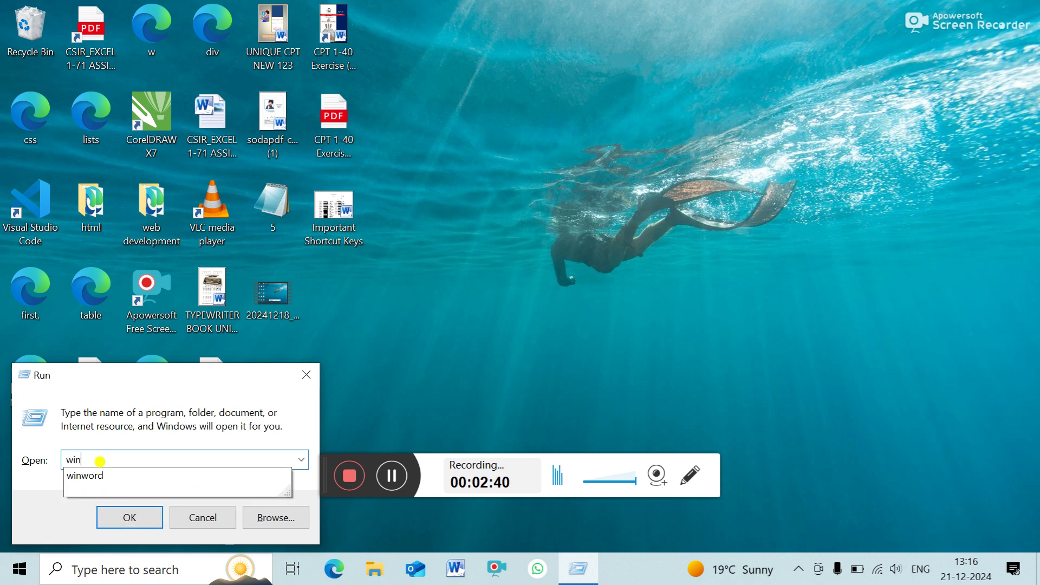
{"action": "type", "text": "word"}
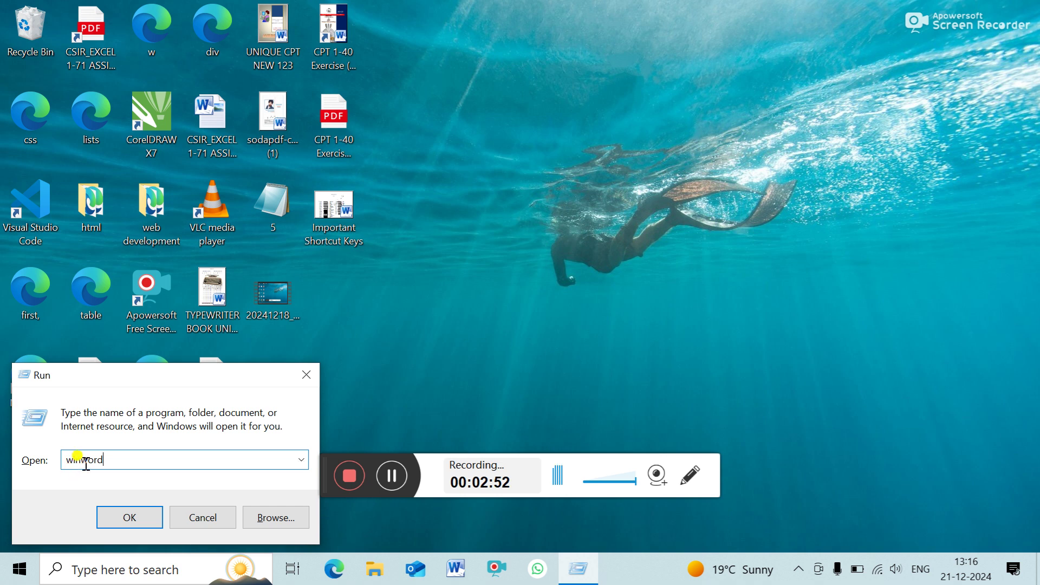
{"action": "left_click", "coordinate": [130, 518]}
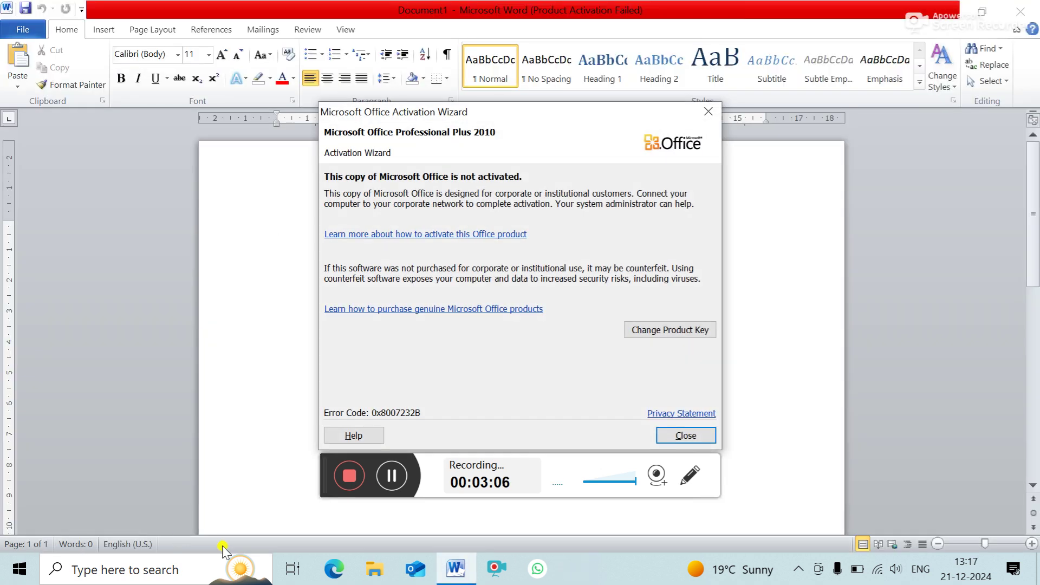
{"action": "left_click", "coordinate": [672, 434]}
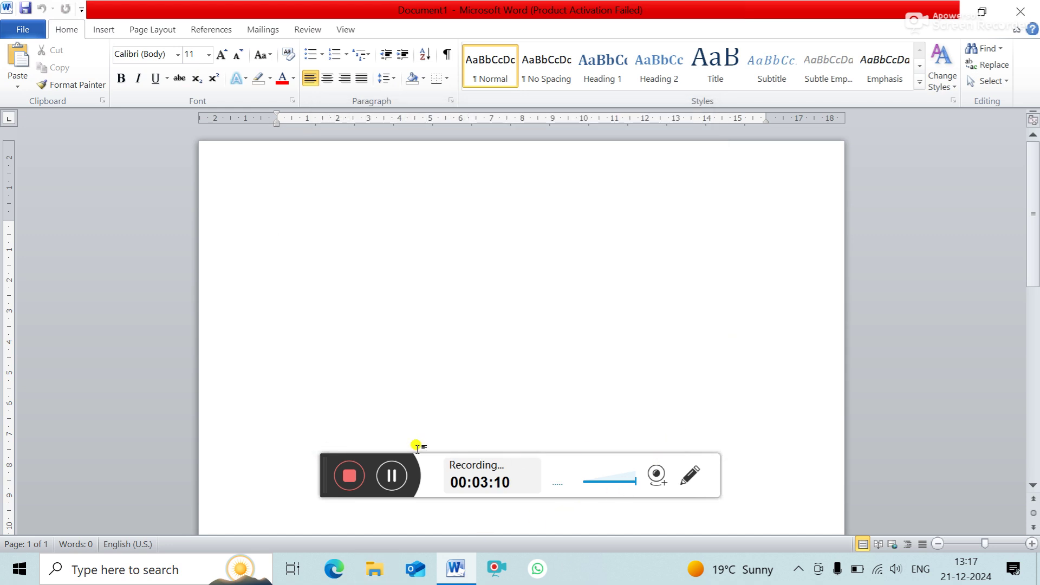
{"action": "left_click_drag", "start_coordinate": [317, 464], "coordinate": [450, 565]}
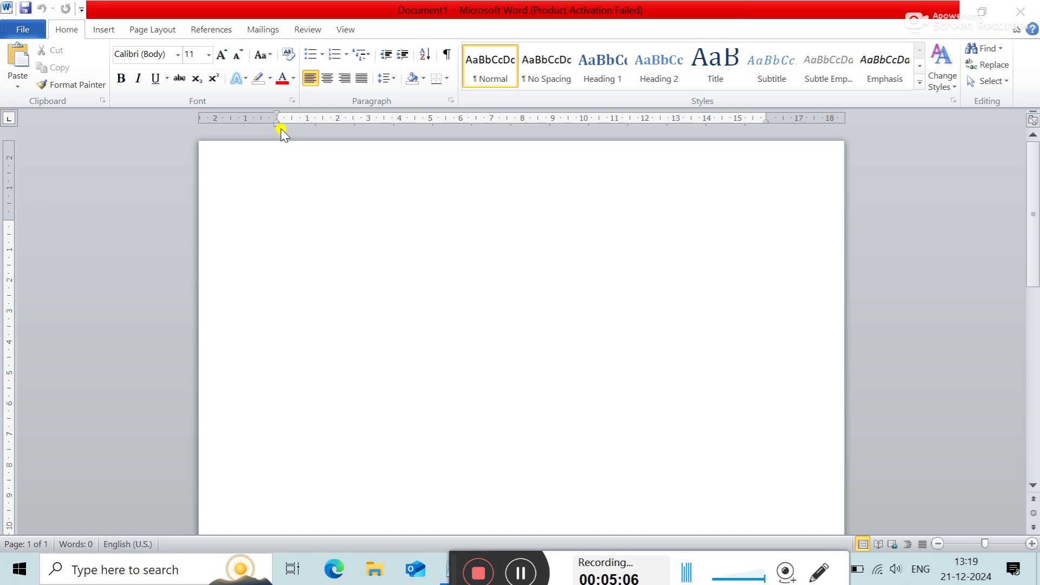
- Generate three paragraphs of sample text in the blank document with =rand()
{"action": "left_click", "coordinate": [288, 205]}
{"action": "type", "text": "="}
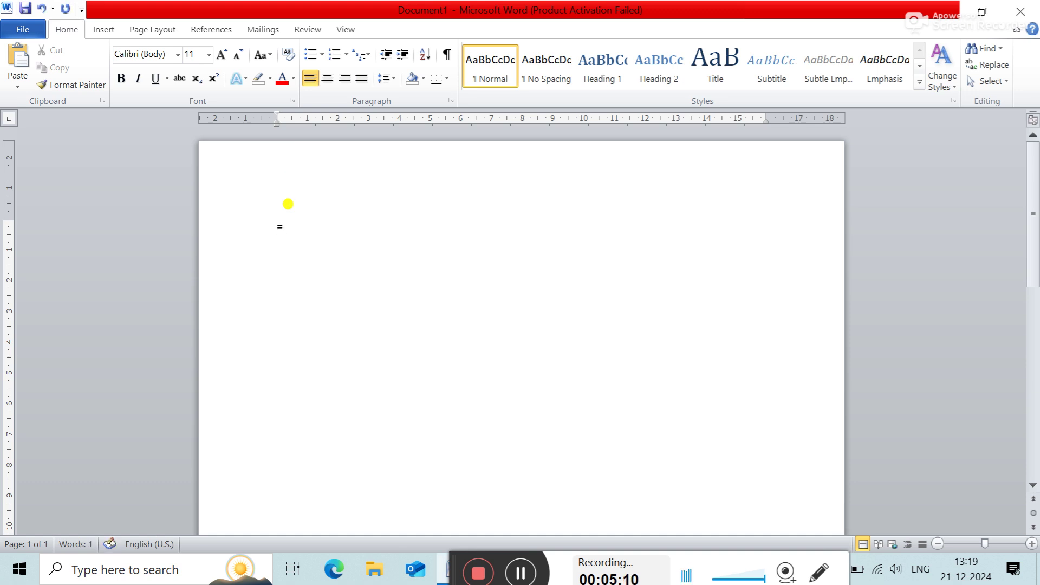
{"action": "type", "text": "rand()"}
{"action": "key", "text": "Return"}
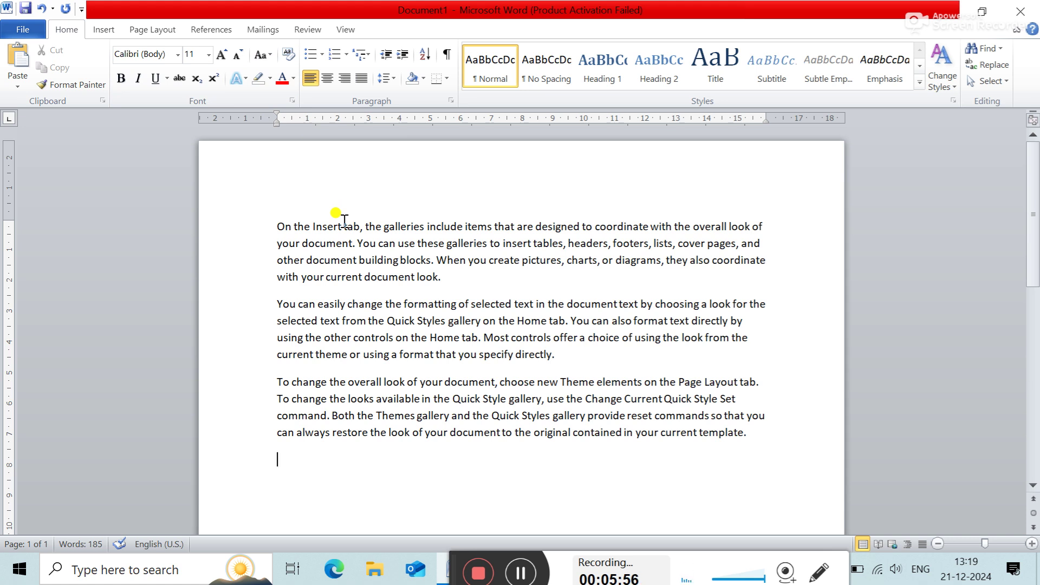
- Select the first paragraph and review the available Change Case options without applying any
{"action": "double_click", "coordinate": [235, 277]}
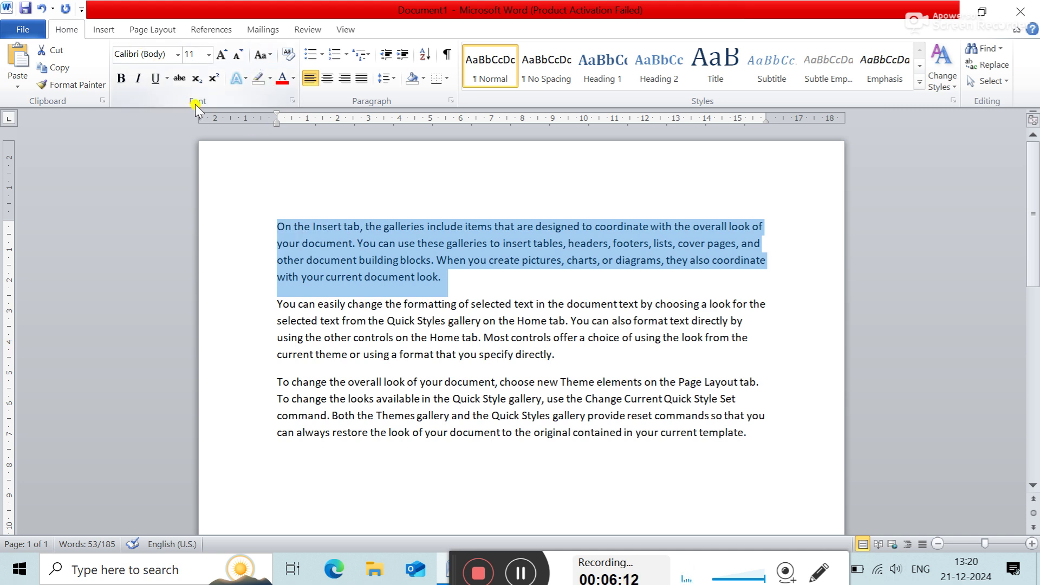
{"action": "left_click", "coordinate": [270, 54]}
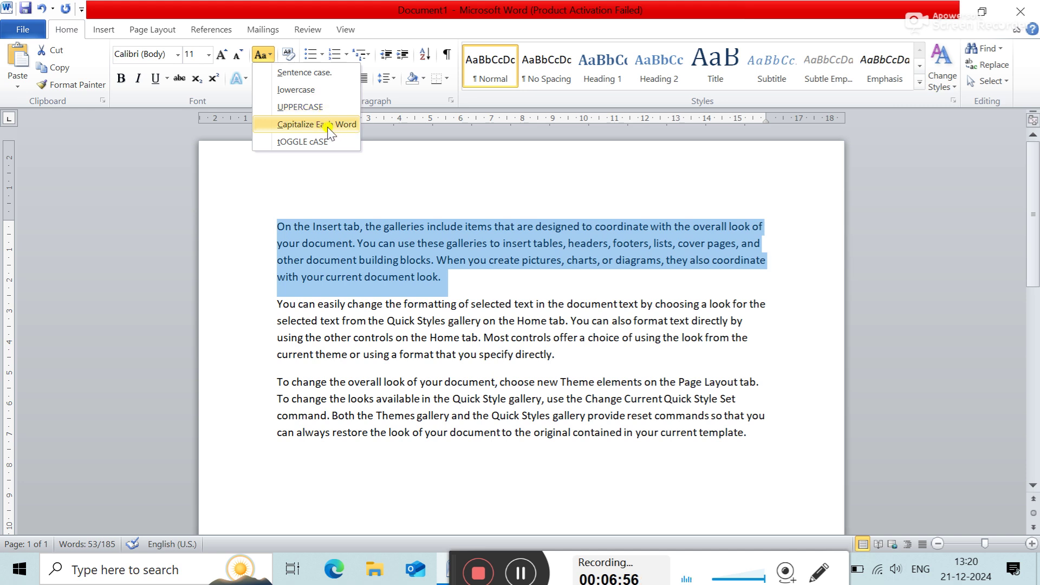
{"action": "left_click", "coordinate": [336, 161]}
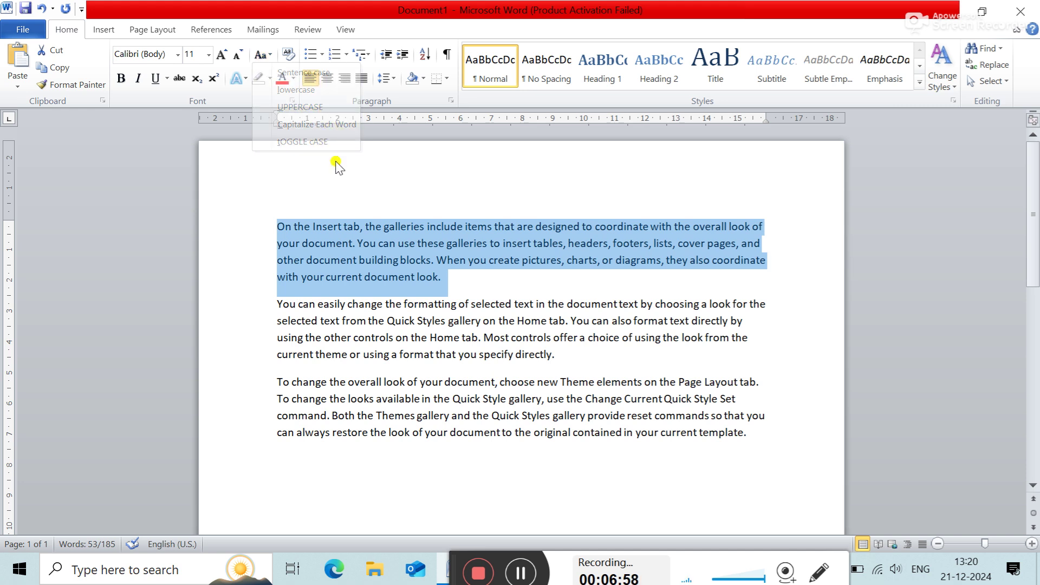
{"action": "left_click", "coordinate": [354, 253]}
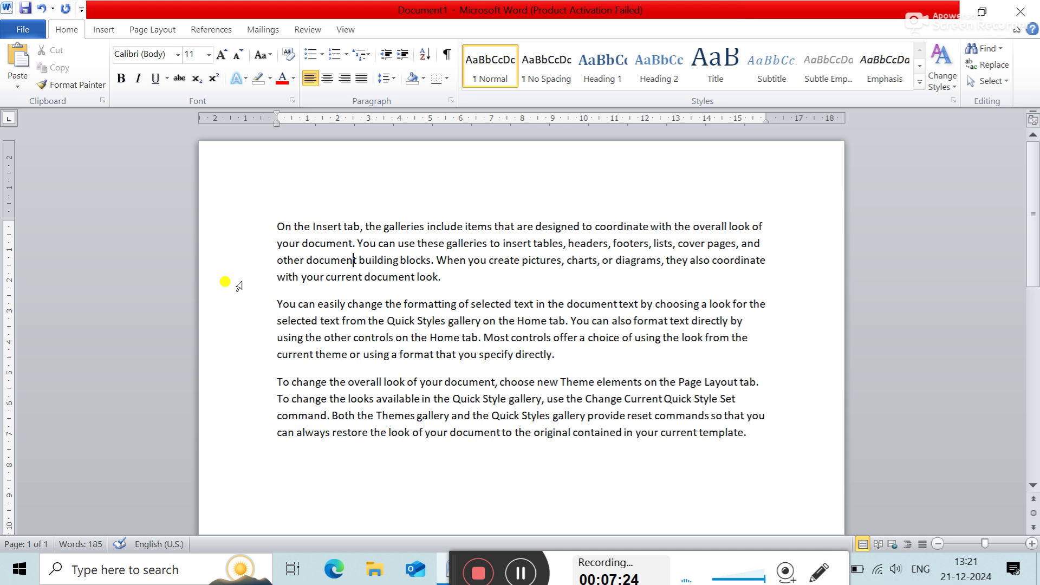
- Demonstrate selecting the whole document, clearing the selection each time
{"action": "triple_click", "coordinate": [222, 297]}
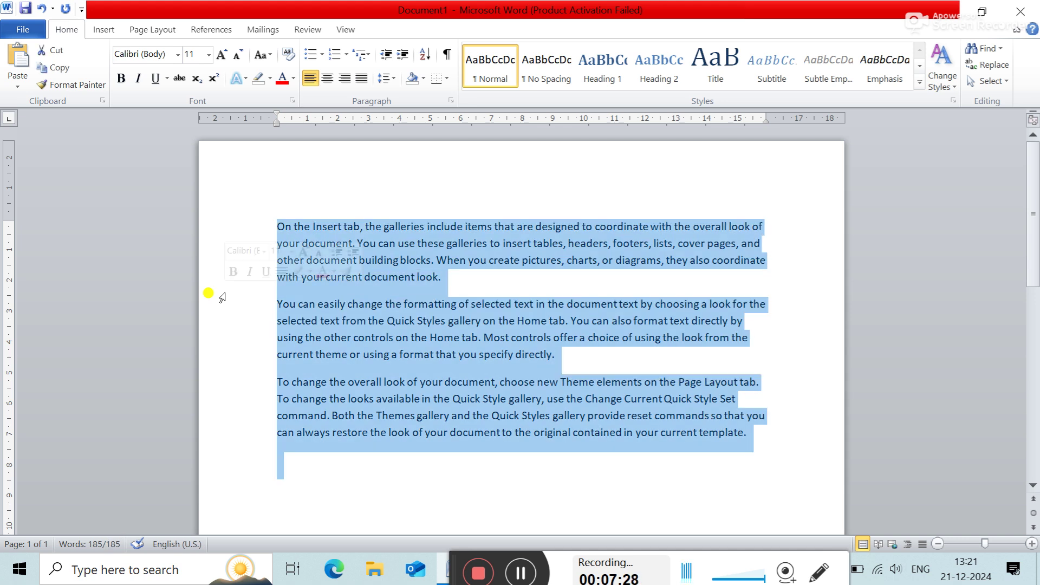
{"action": "left_click", "coordinate": [344, 301]}
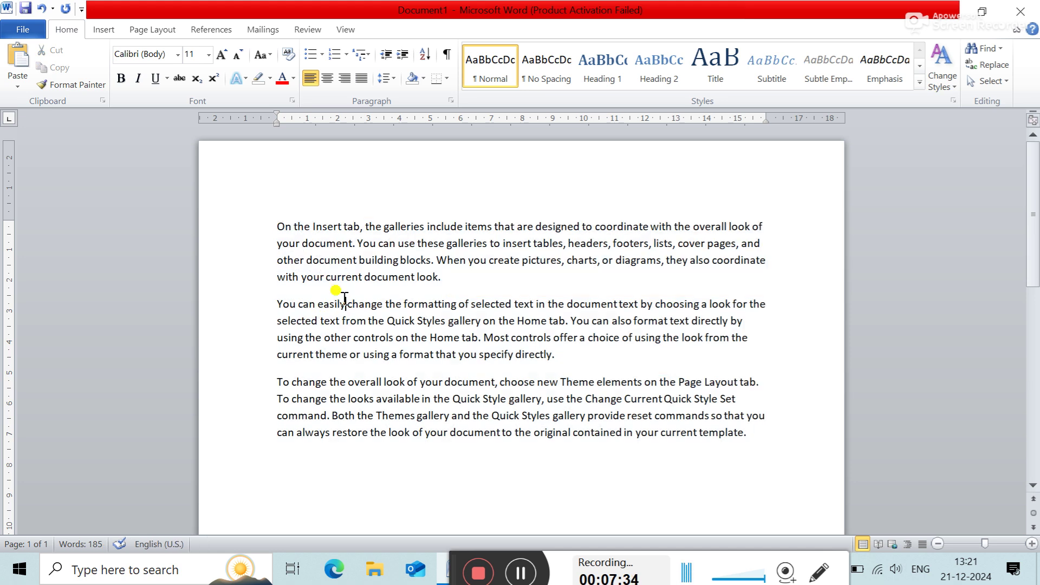
{"action": "triple_click", "coordinate": [227, 323]}
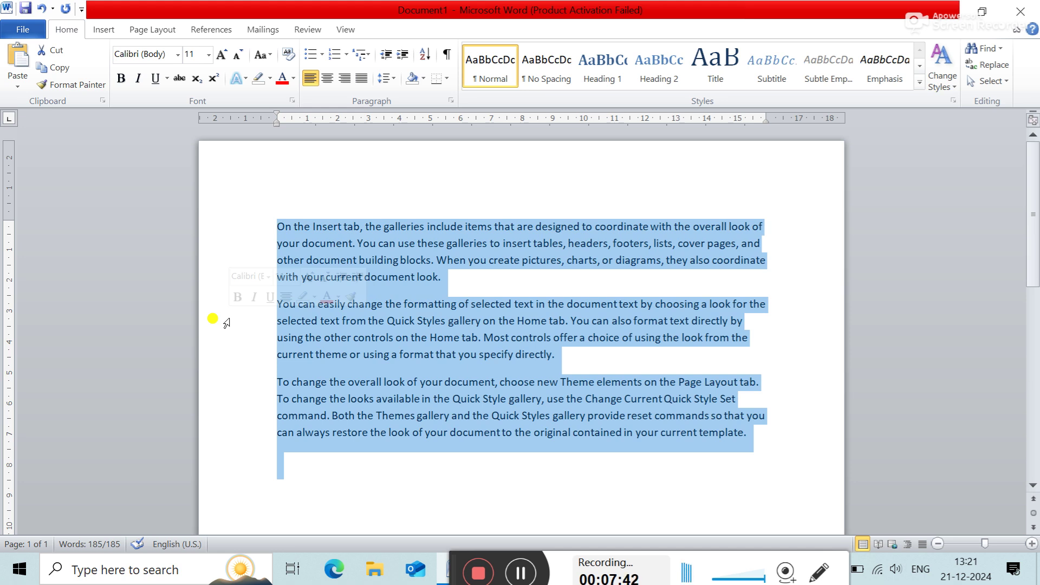
{"action": "left_click", "coordinate": [302, 352]}
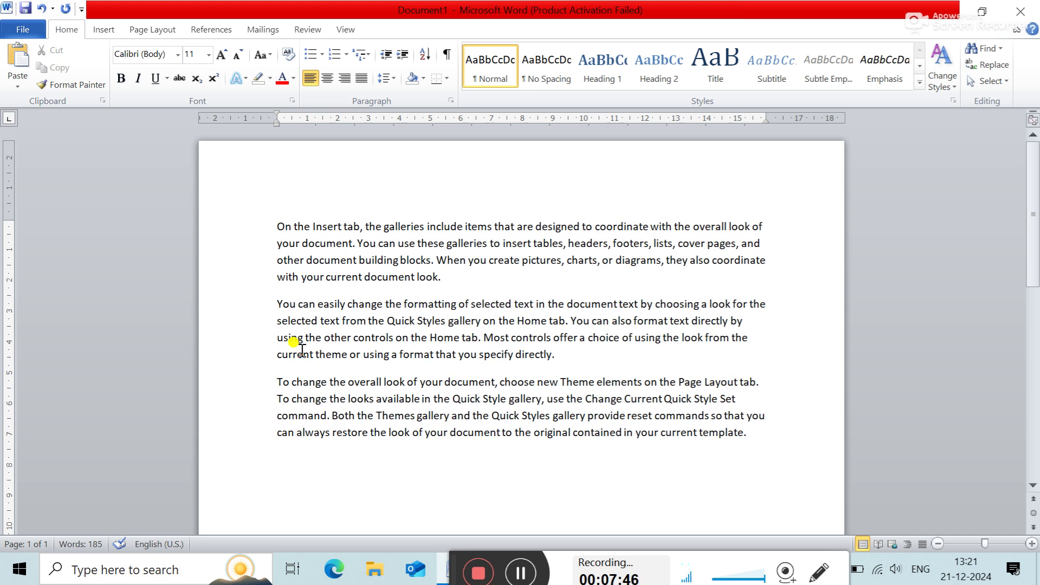
{"action": "key", "text": "ctrl+a"}
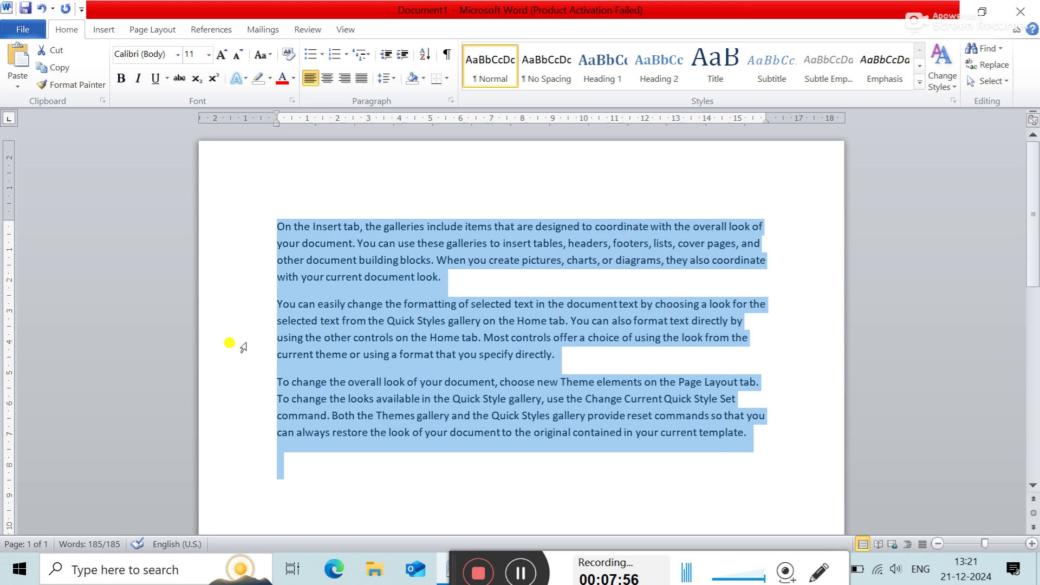
{"action": "left_click", "coordinate": [312, 342]}
- Select the whole document and change its text case to UPPERCASE and from there to Sentence case
{"action": "key", "text": "ctrl+a"}
{"action": "left_click", "coordinate": [270, 57]}
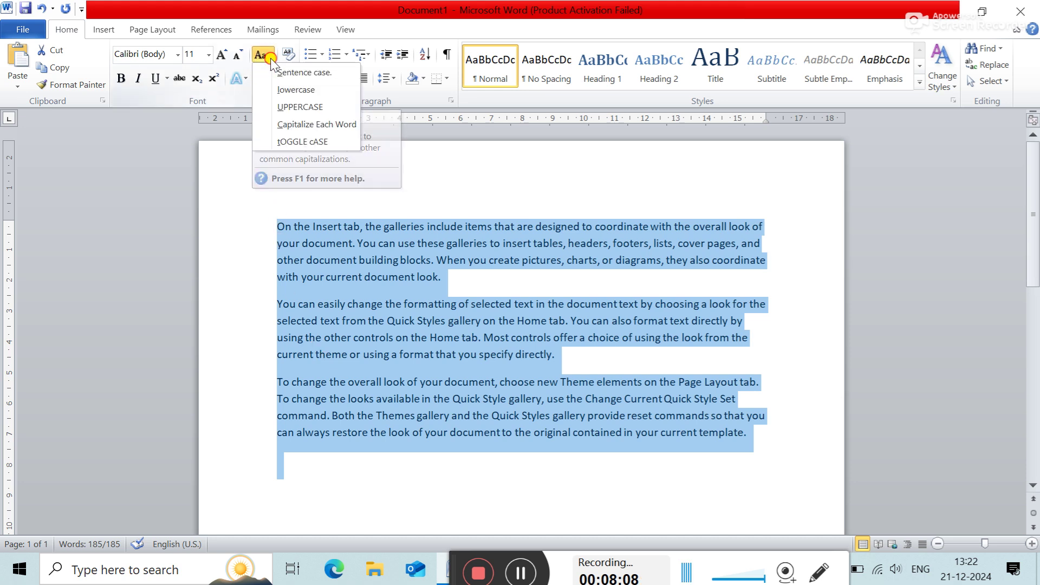
{"action": "left_click", "coordinate": [293, 107]}
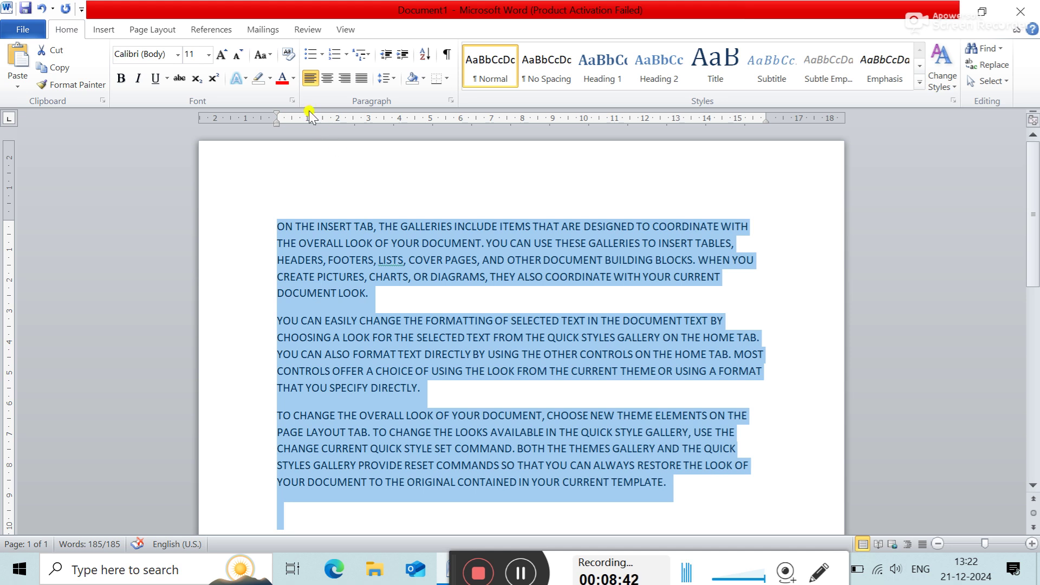
{"action": "left_click", "coordinate": [271, 60]}
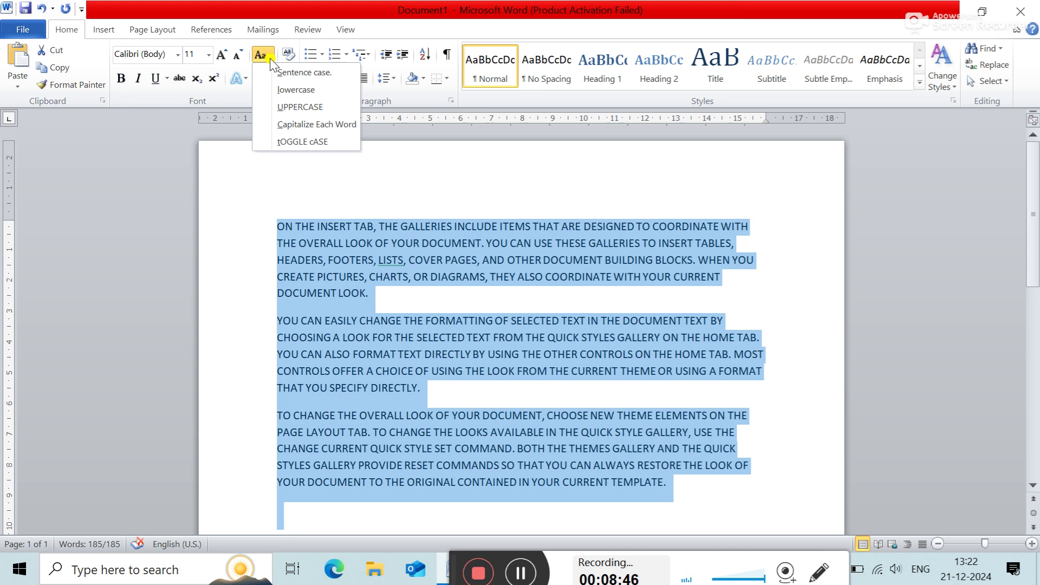
{"action": "left_click", "coordinate": [284, 74]}
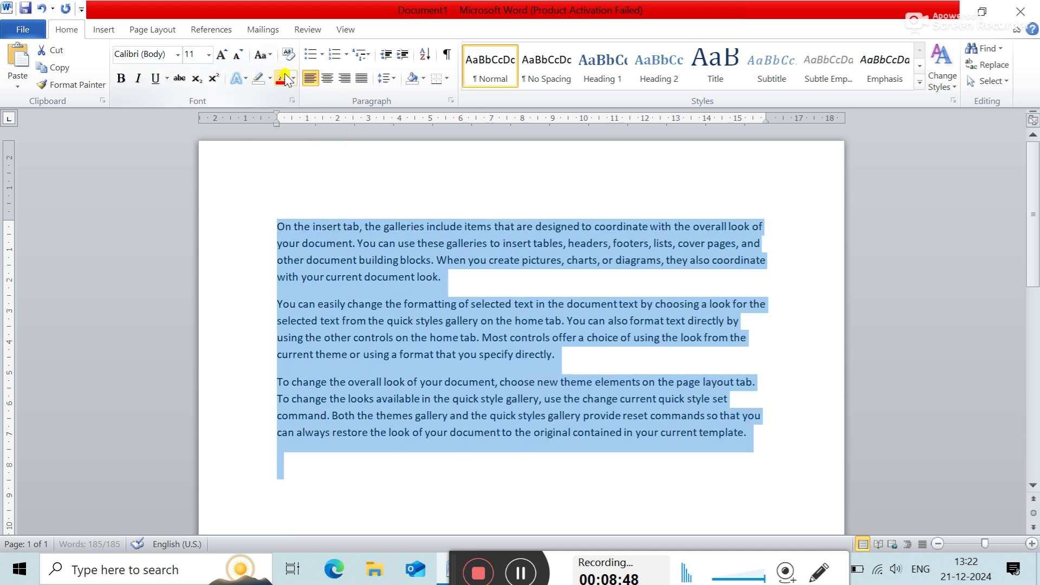
- Switch the selected text to lowercase and back to Sentence case
{"action": "left_click", "coordinate": [270, 58]}
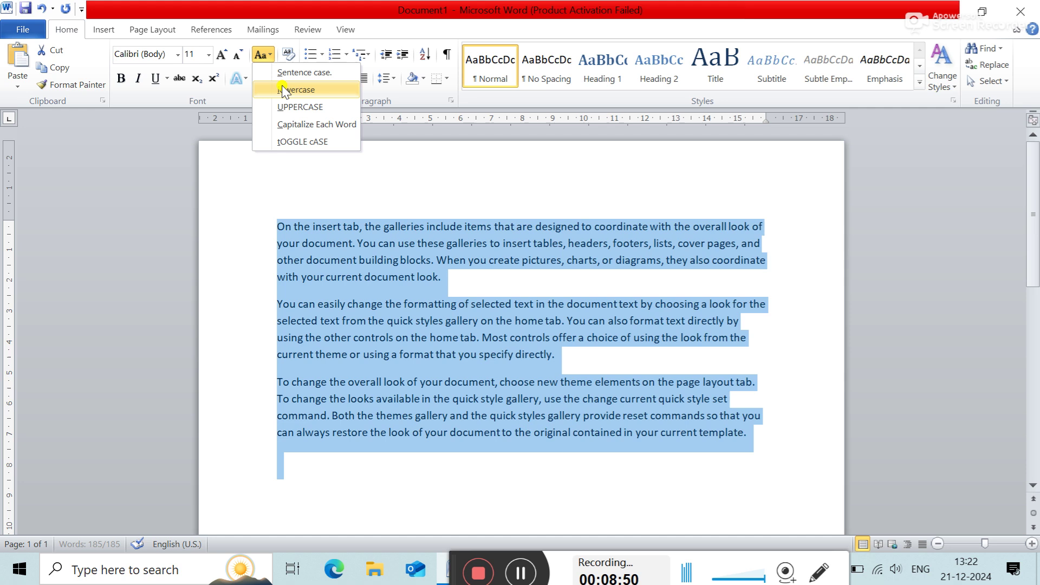
{"action": "left_click", "coordinate": [281, 86]}
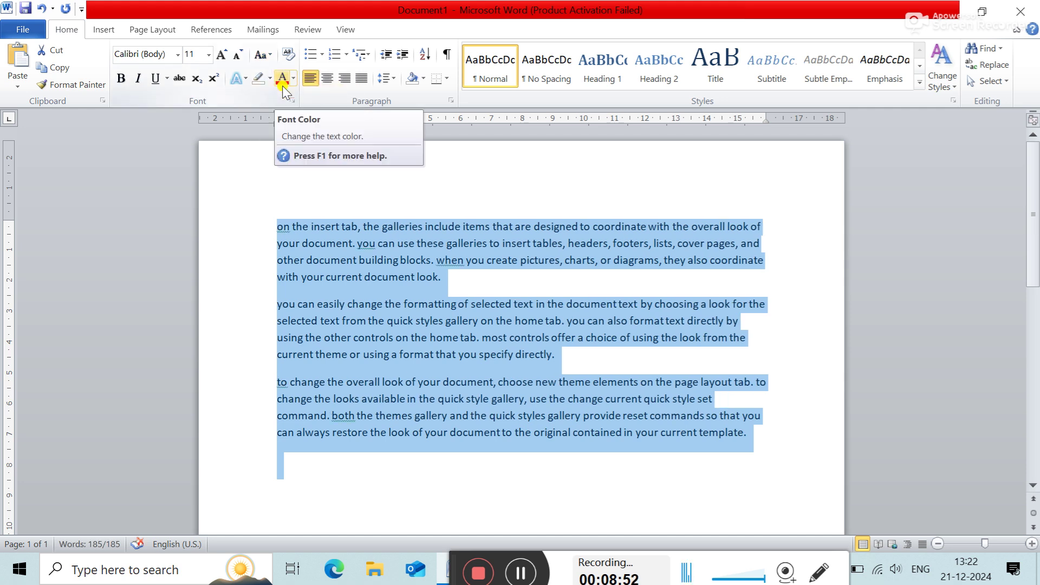
{"action": "left_click", "coordinate": [269, 57]}
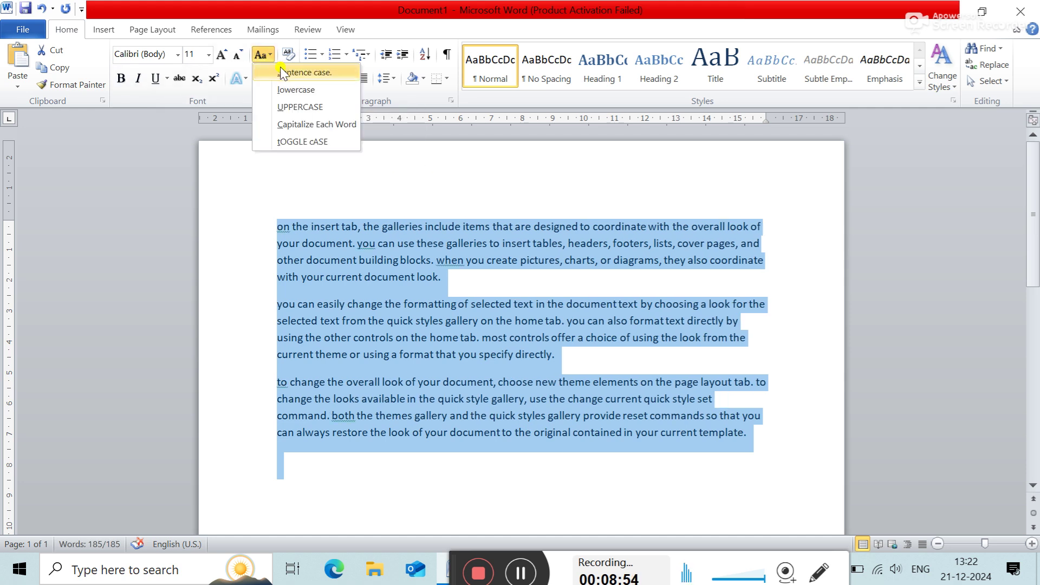
{"action": "left_click", "coordinate": [283, 71]}
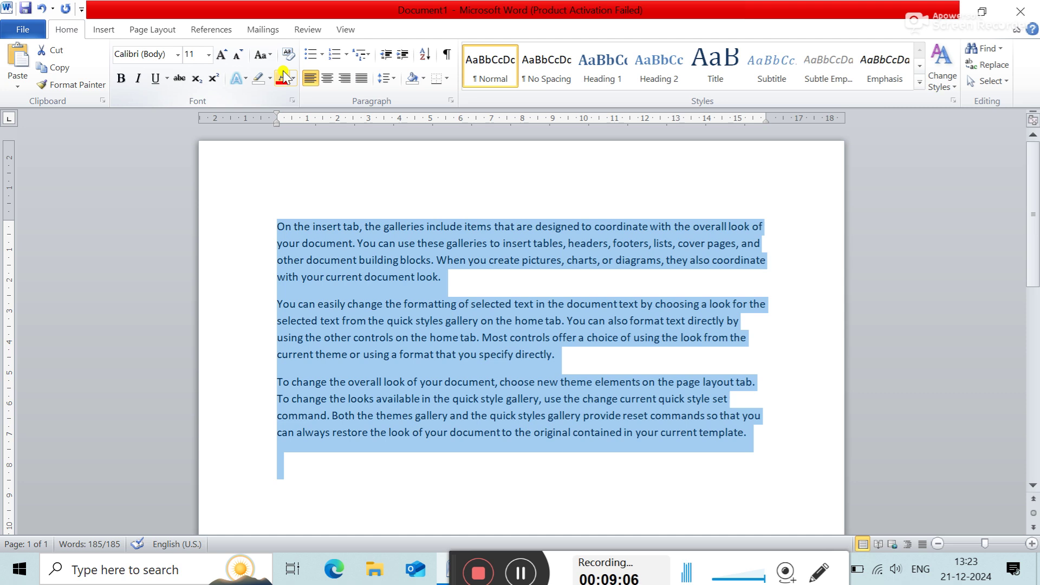
- Cycle the selected text's case twice through UPPERCASE, lowercase and Sentence case
{"action": "key", "text": "shift+F3"}
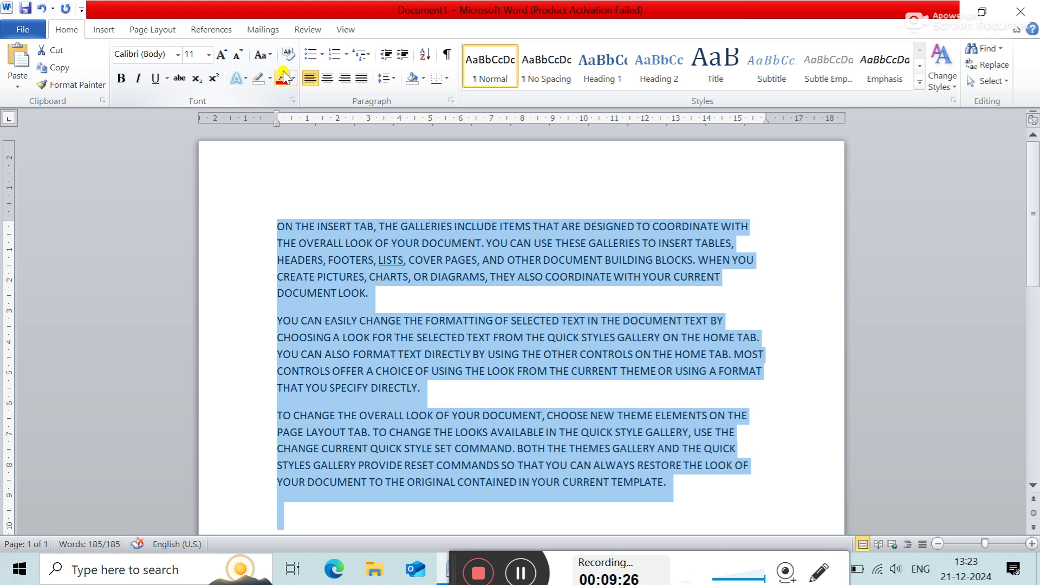
{"action": "key", "text": "shift+F3"}
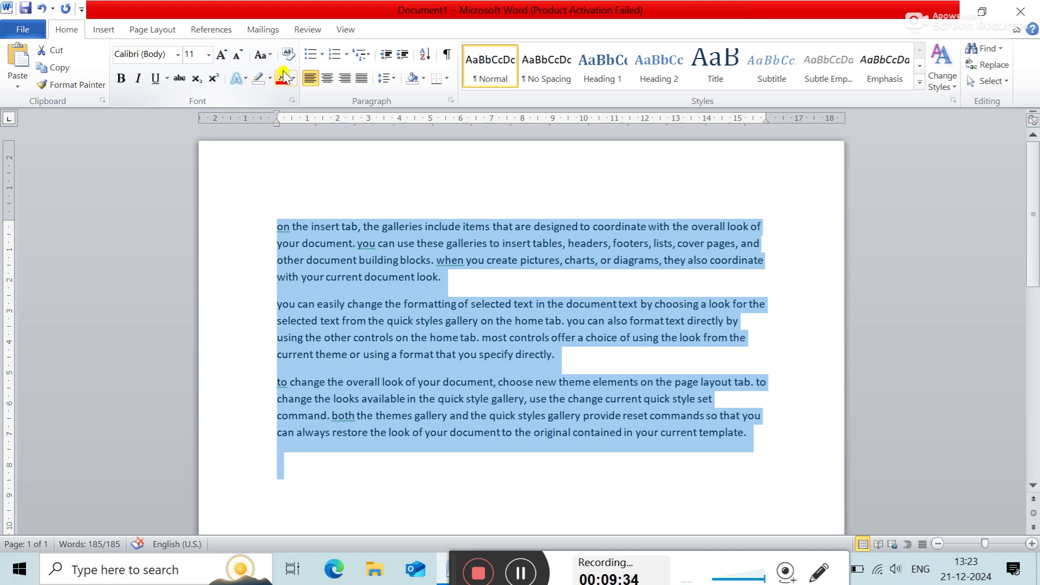
{"action": "key", "text": "shift+F3"}
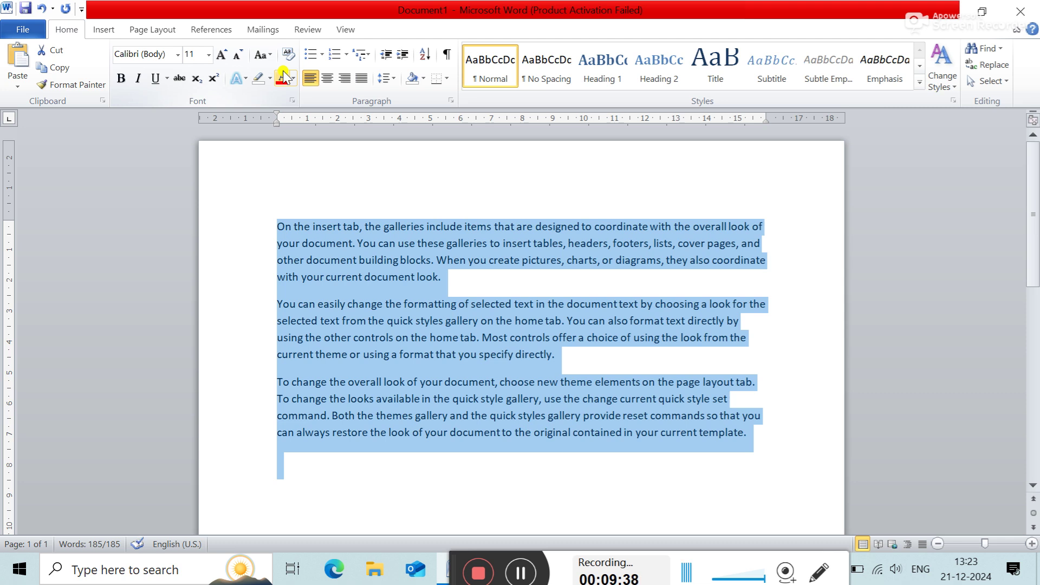
{"action": "key", "text": "shift+F3"}
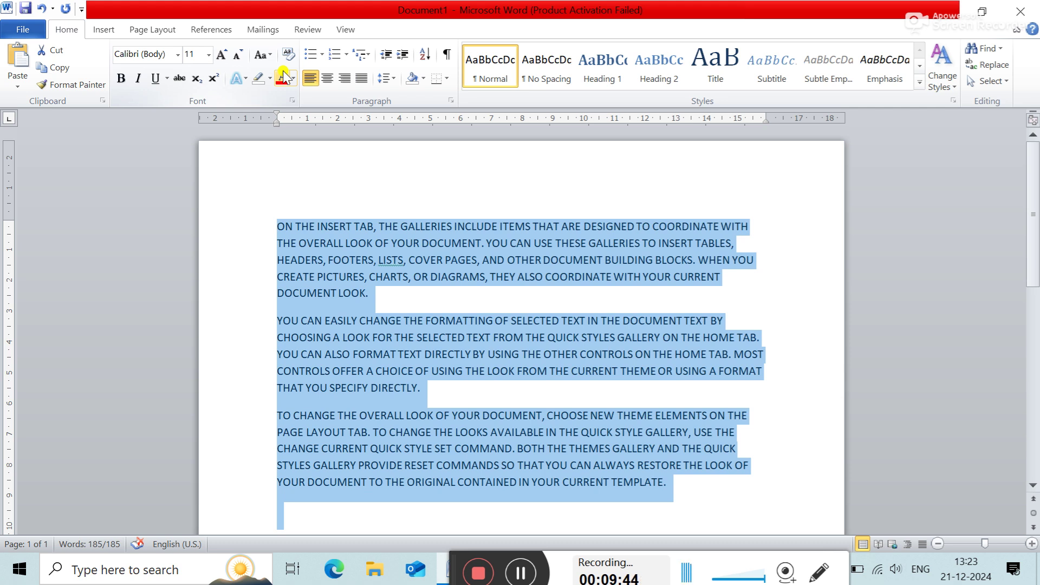
{"action": "key", "text": "shift+F3"}
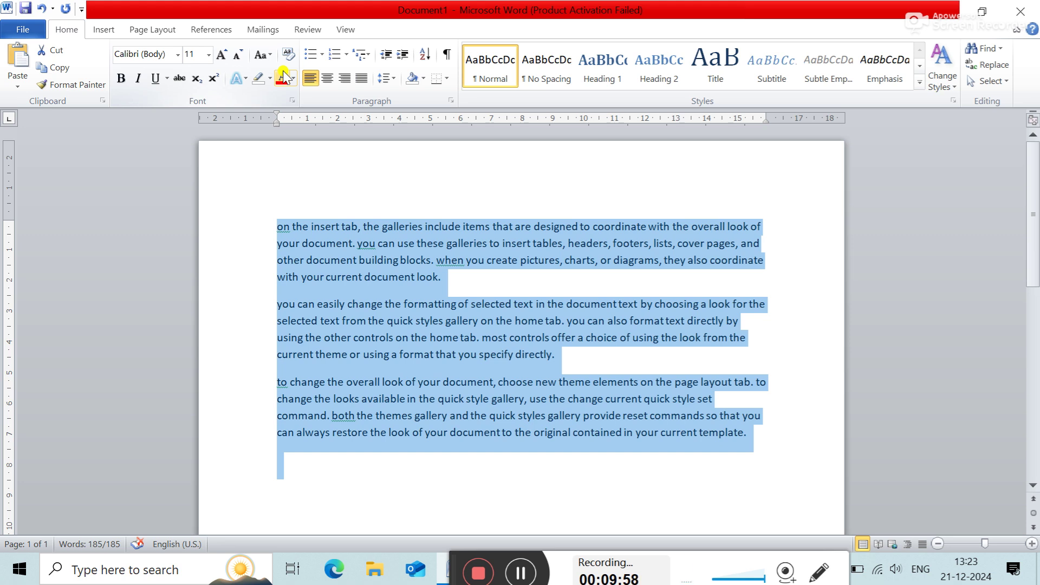
{"action": "key", "text": "shift+F3"}
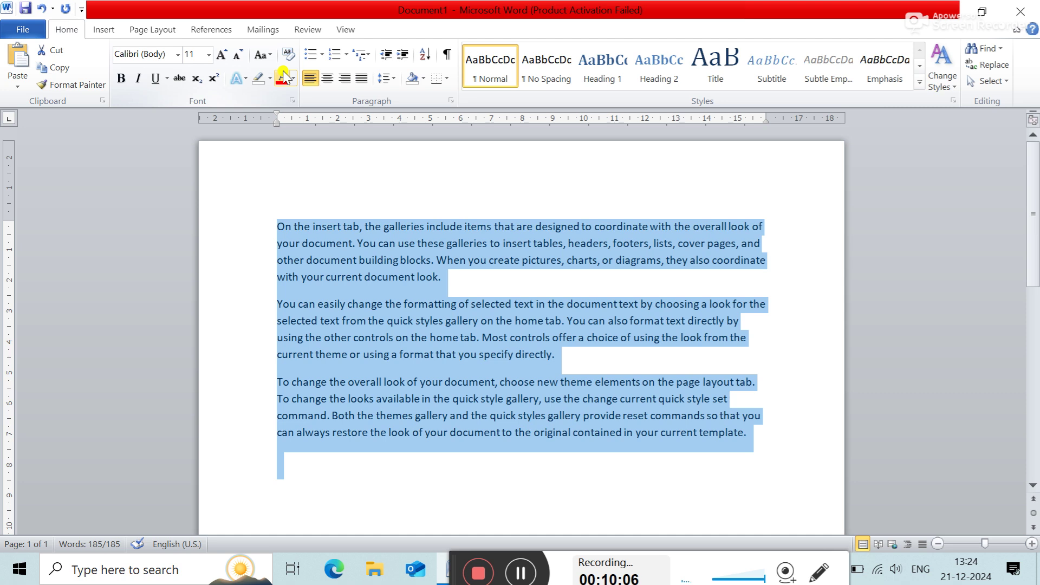
- Apply tOGGLE cASE to all the selected text, followed by Capitalize Each Word
{"action": "left_click", "coordinate": [271, 57]}
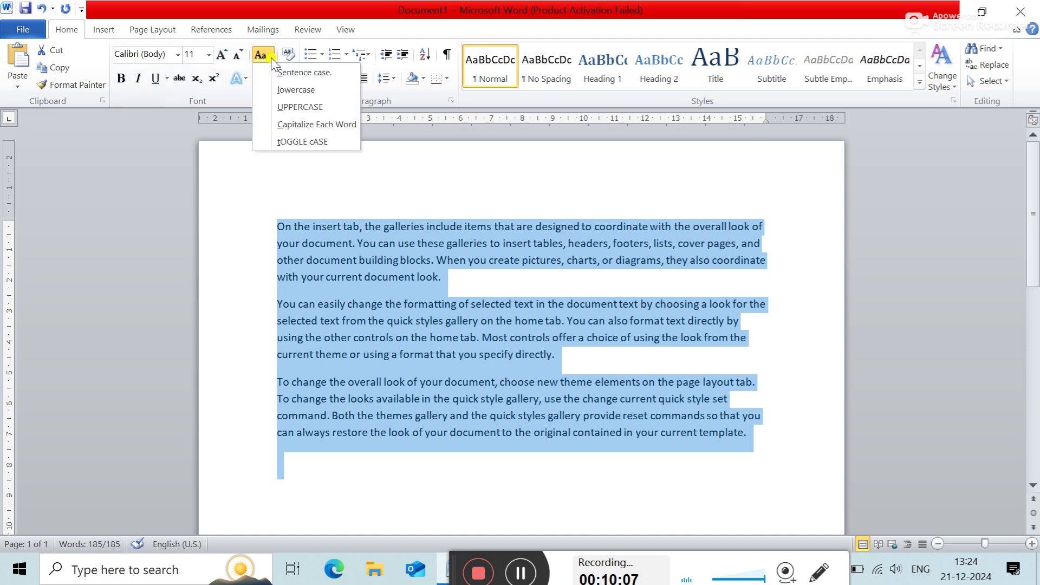
{"action": "left_click", "coordinate": [318, 143]}
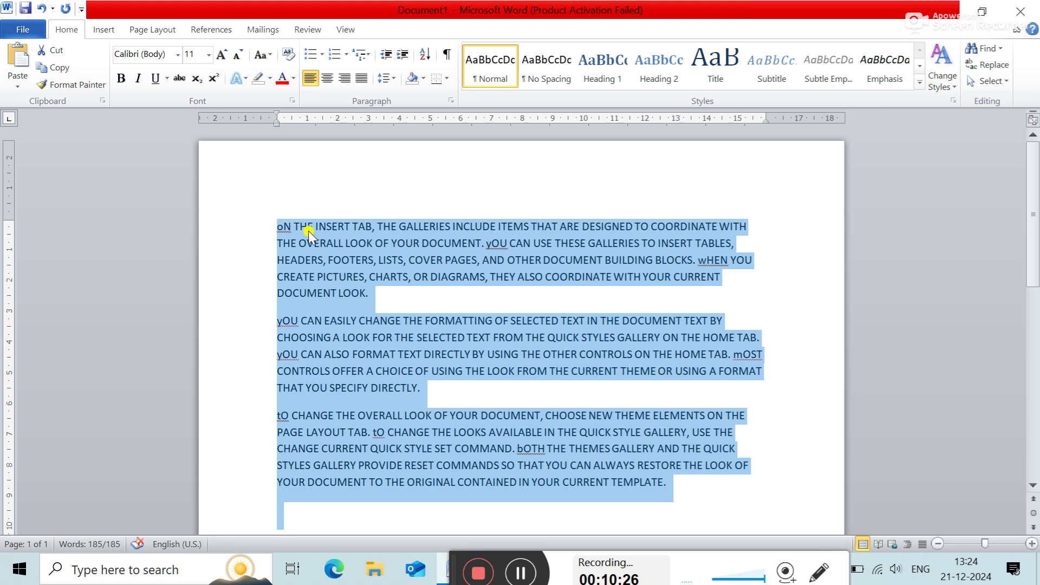
{"action": "left_click", "coordinate": [268, 56]}
{"action": "left_click", "coordinate": [297, 123]}
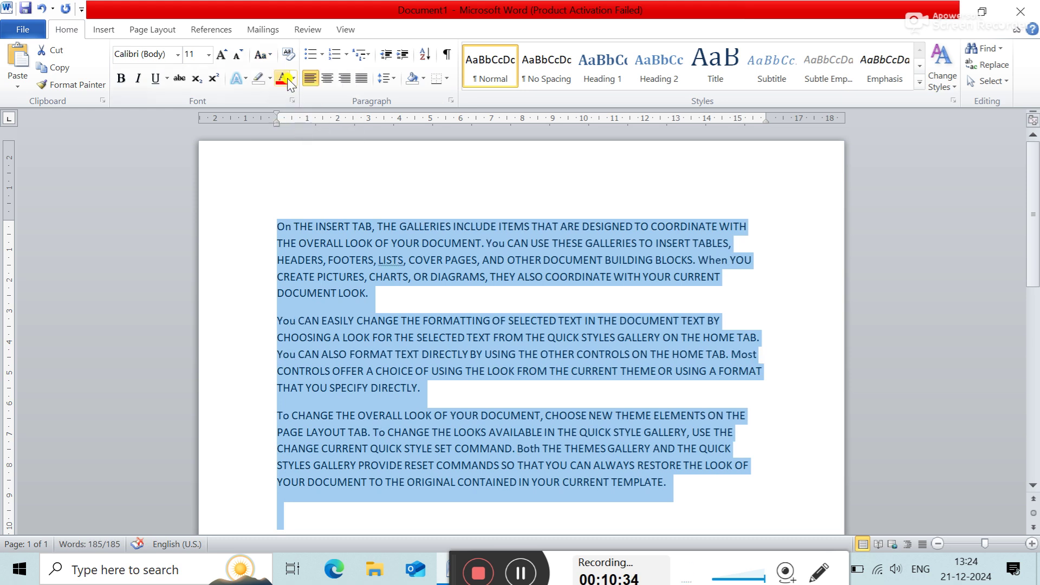
- Apply Sentence case to the selected text, switch it to lowercase and bring it back to Sentence case
{"action": "left_click", "coordinate": [269, 57]}
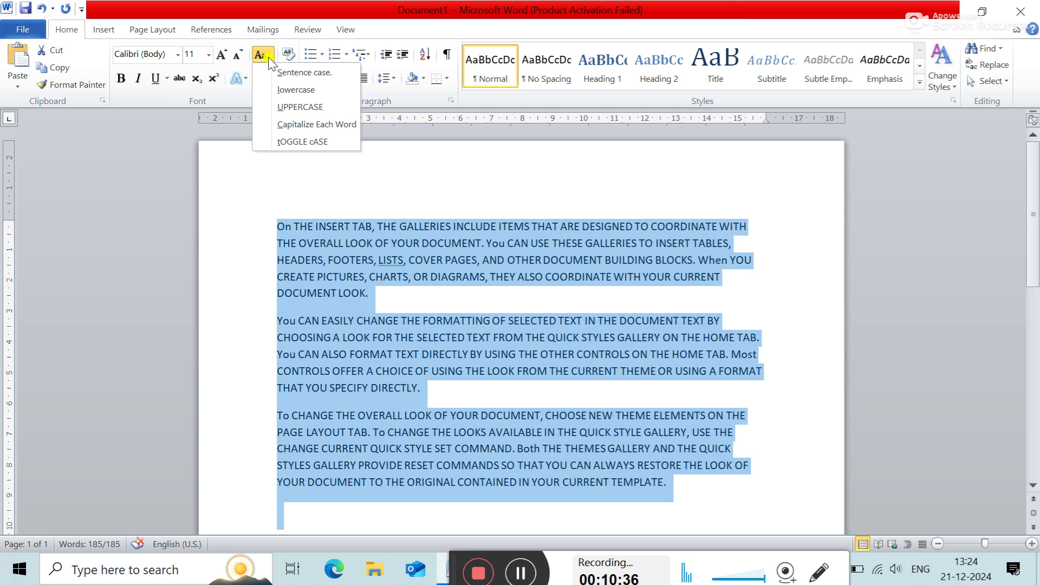
{"action": "left_click", "coordinate": [281, 73]}
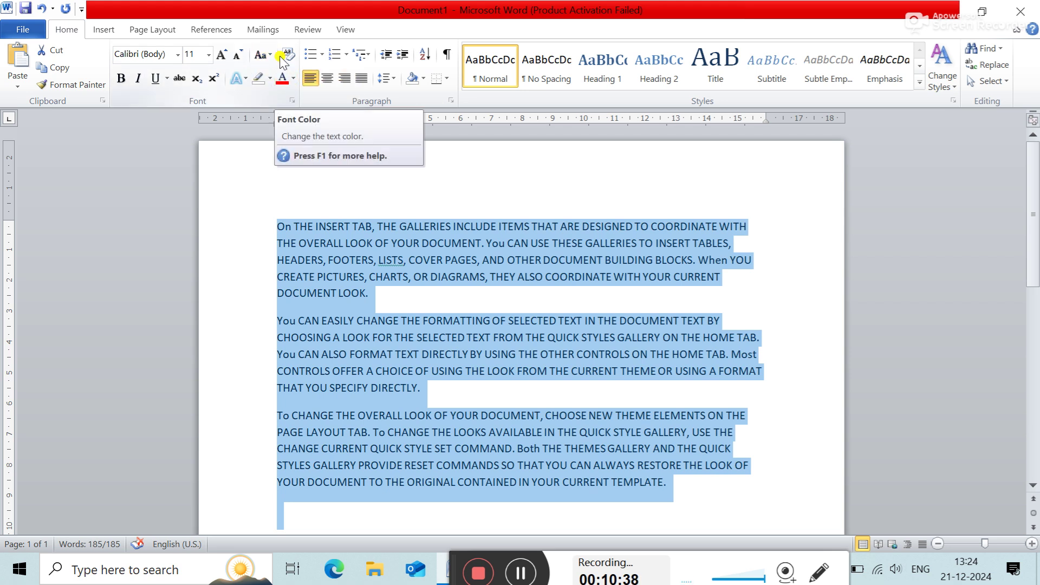
{"action": "left_click", "coordinate": [271, 56]}
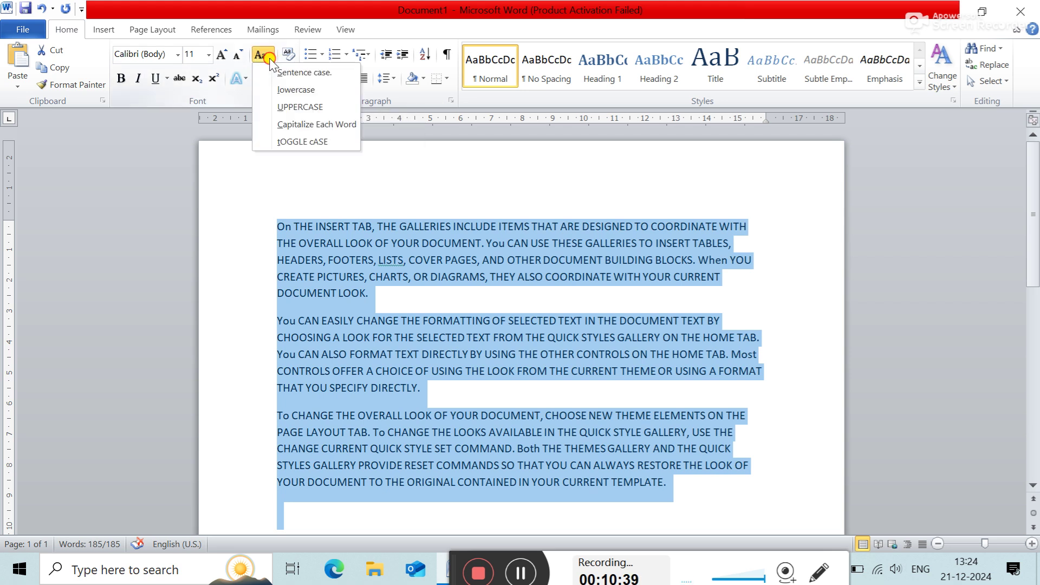
{"action": "left_click", "coordinate": [288, 92]}
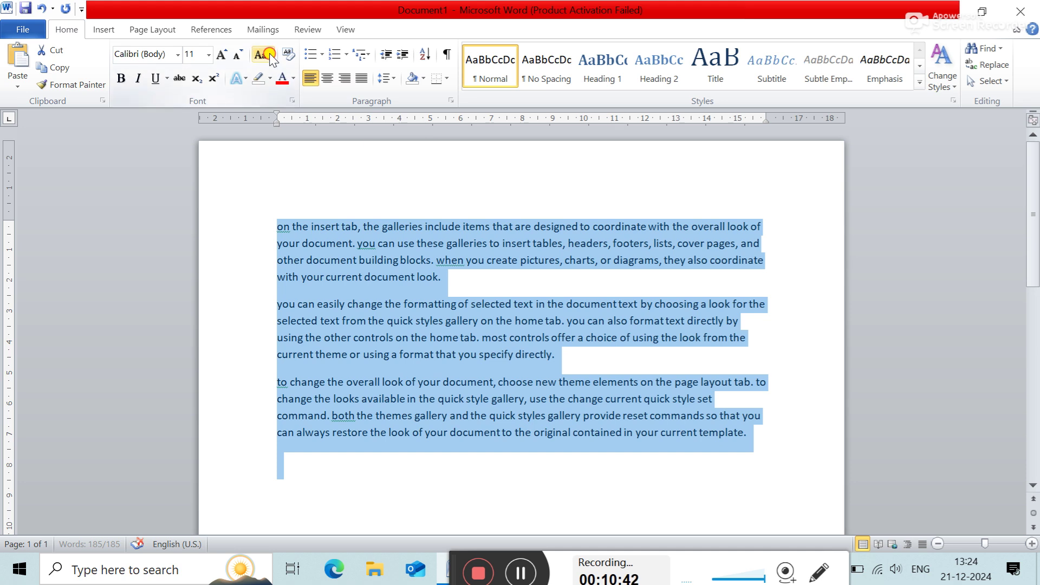
{"action": "left_click", "coordinate": [269, 53]}
{"action": "left_click", "coordinate": [285, 71]}
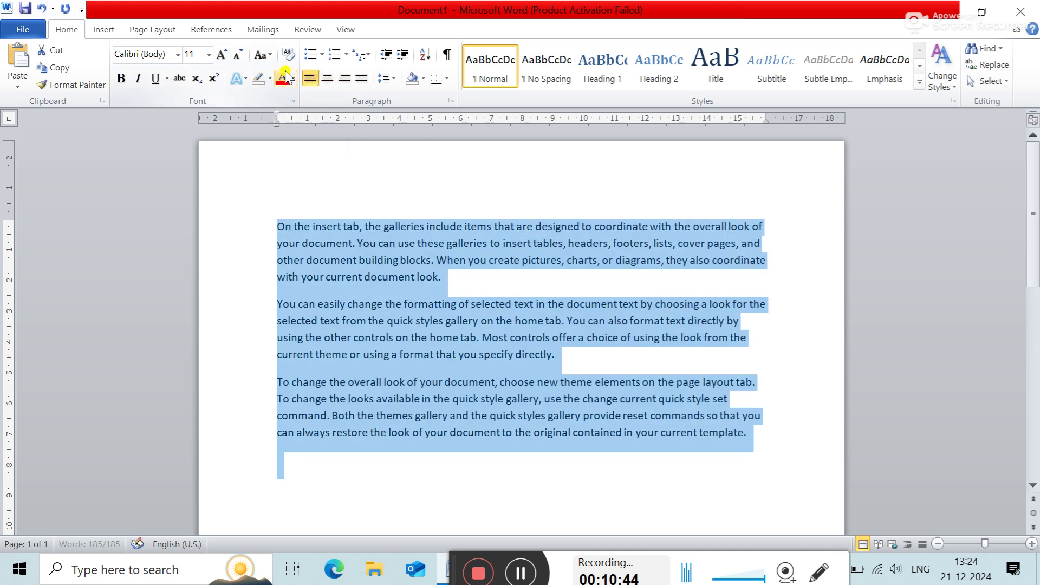
- Apply Capitalize Each Word and tOGGLE cASE to the selected text, and return it to Sentence case
{"action": "left_click", "coordinate": [271, 56]}
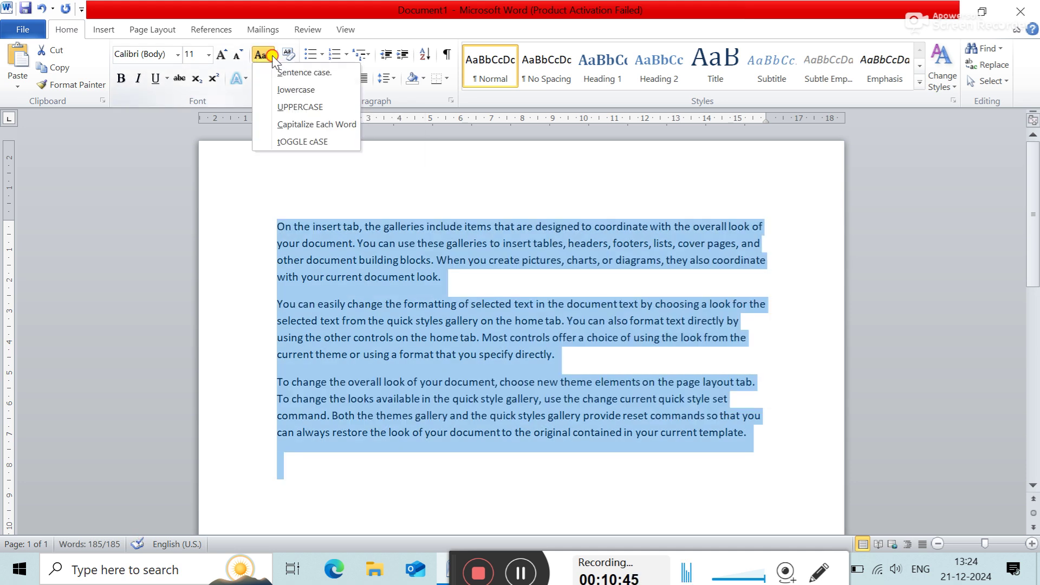
{"action": "left_click", "coordinate": [302, 124]}
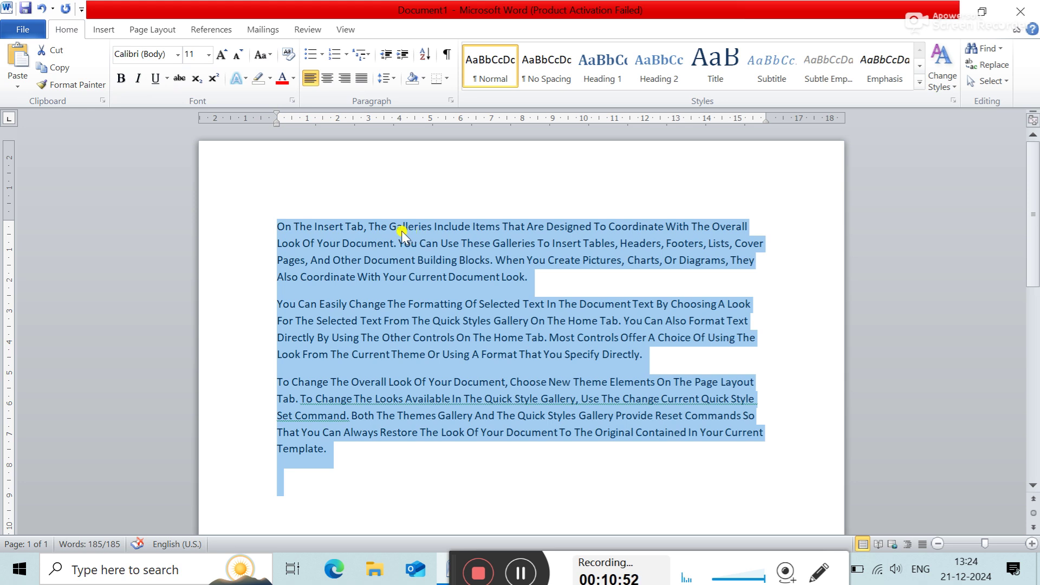
{"action": "left_click", "coordinate": [271, 56]}
{"action": "left_click", "coordinate": [307, 141]}
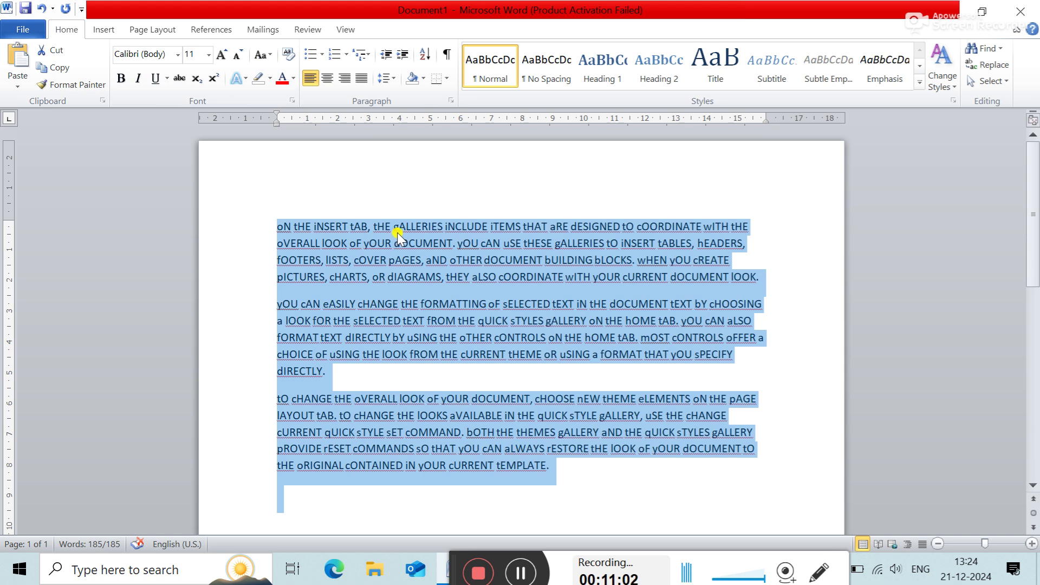
{"action": "left_click", "coordinate": [269, 56]}
{"action": "left_click", "coordinate": [287, 73]}
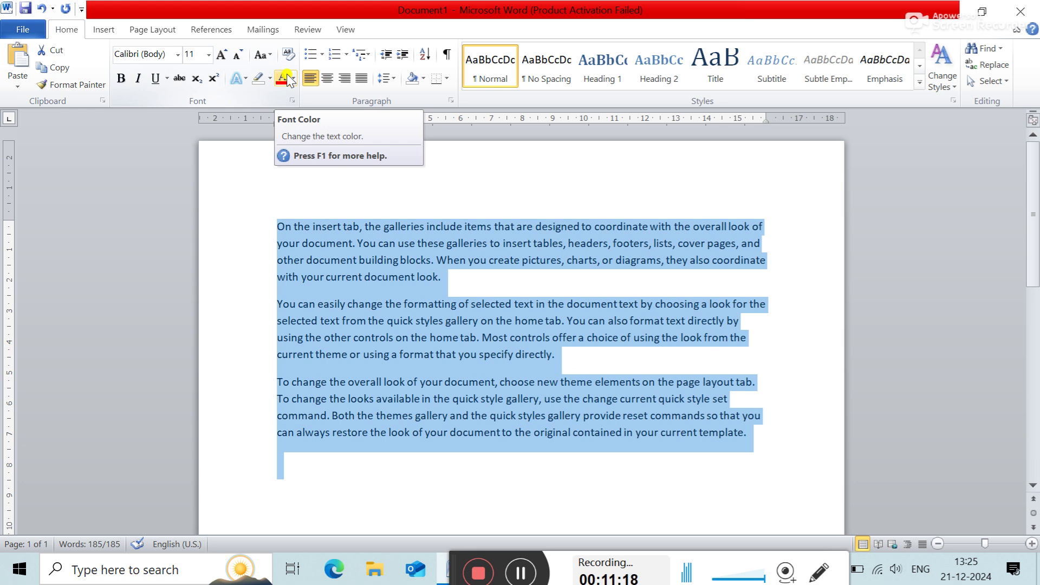
{"action": "left_click", "coordinate": [272, 56]}
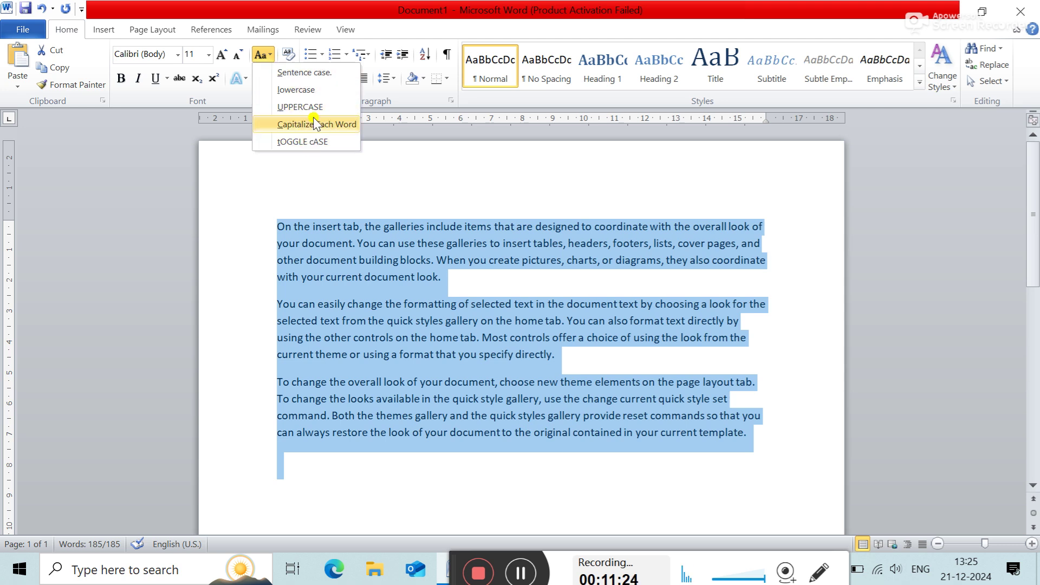
{"action": "left_click", "coordinate": [357, 161]}
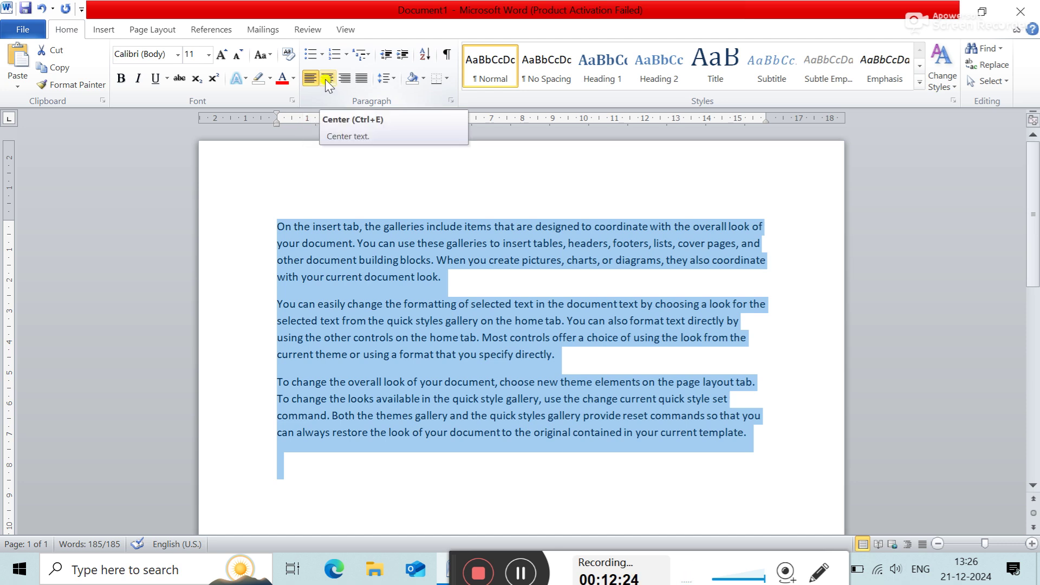
- Insert a new line above the first paragraph and enter the title "UNIQUE TYPING COLLEGE"
{"action": "left_click", "coordinate": [277, 225]}
{"action": "key", "text": "Return"}
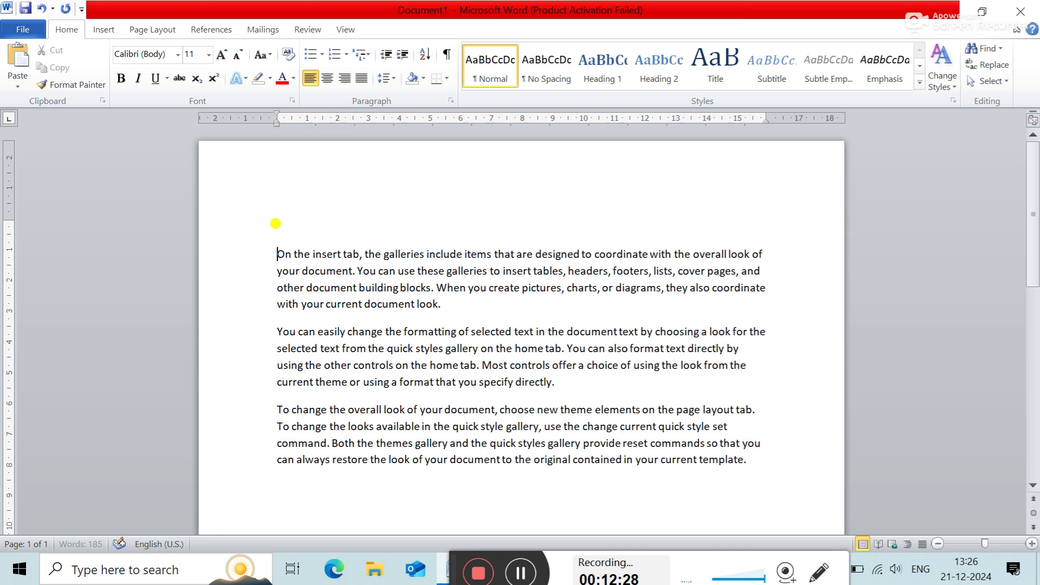
{"action": "left_click", "coordinate": [276, 223]}
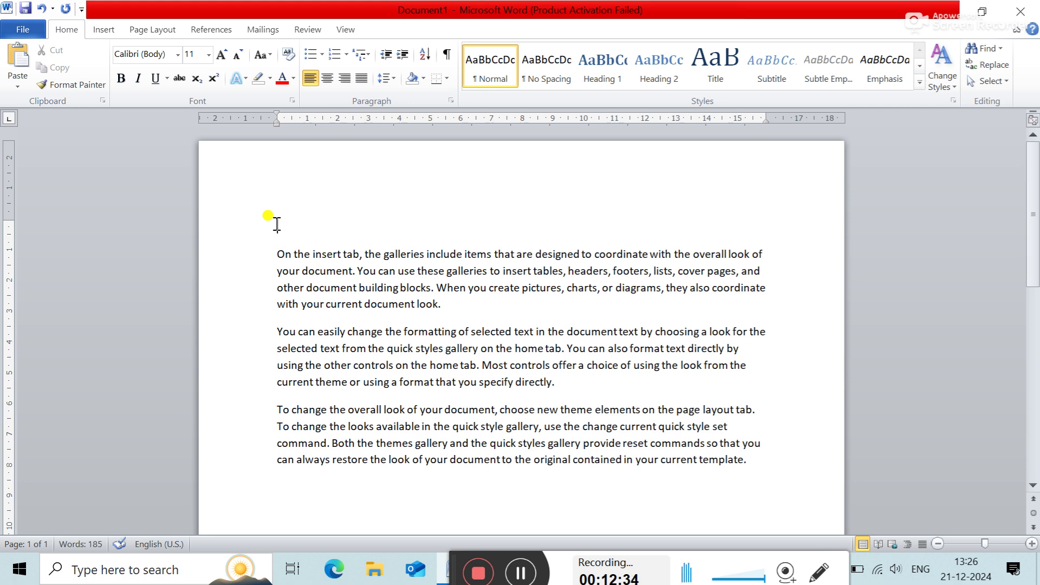
{"action": "type", "text": "UNIQUE"}
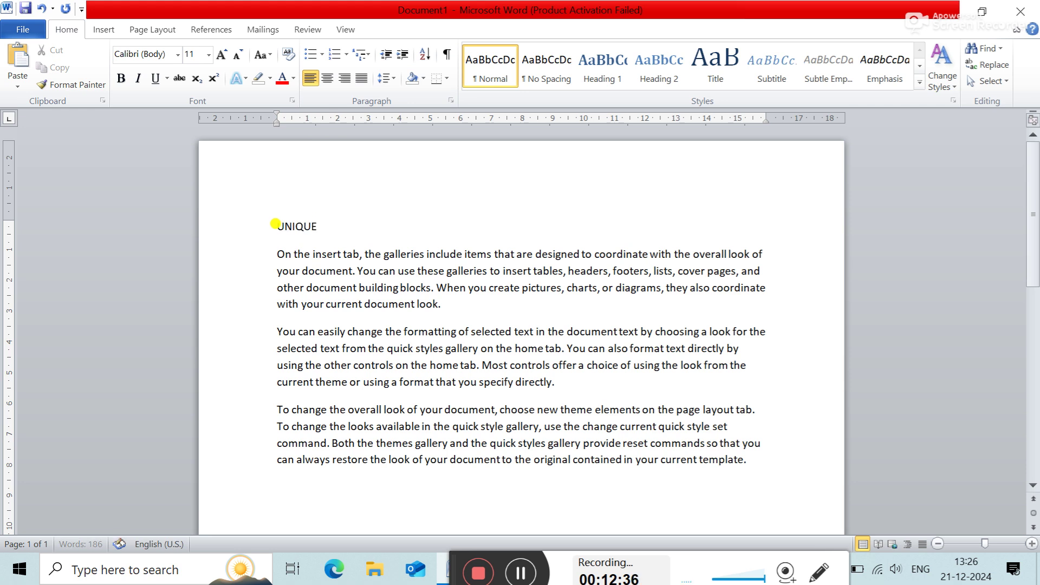
{"action": "type", "text": " TYPING COLLEGE"}
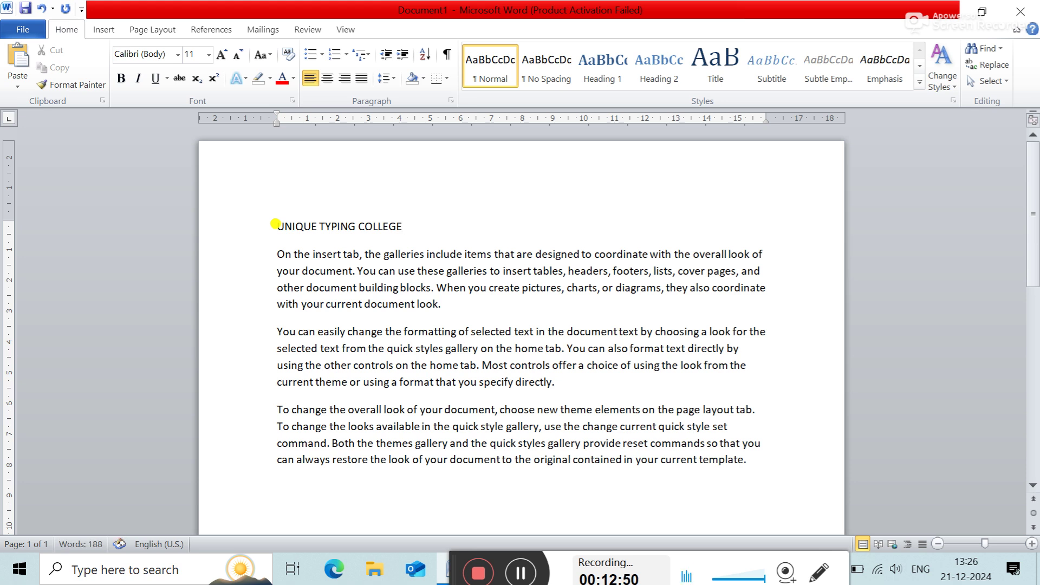
- Select the title line, centre it, align it left and centre it again
{"action": "triple_click", "coordinate": [275, 223]}
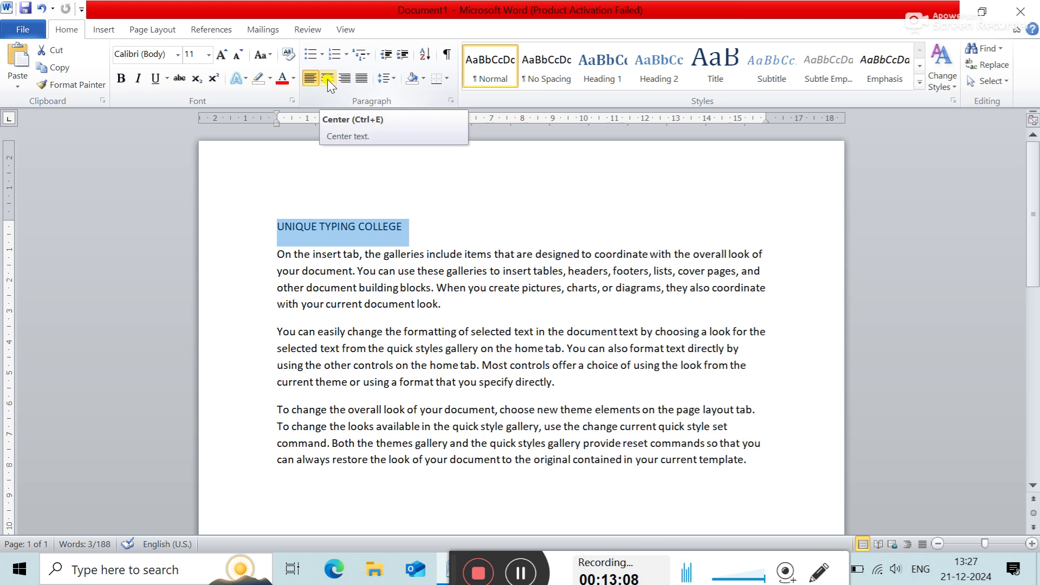
{"action": "left_click", "coordinate": [327, 79]}
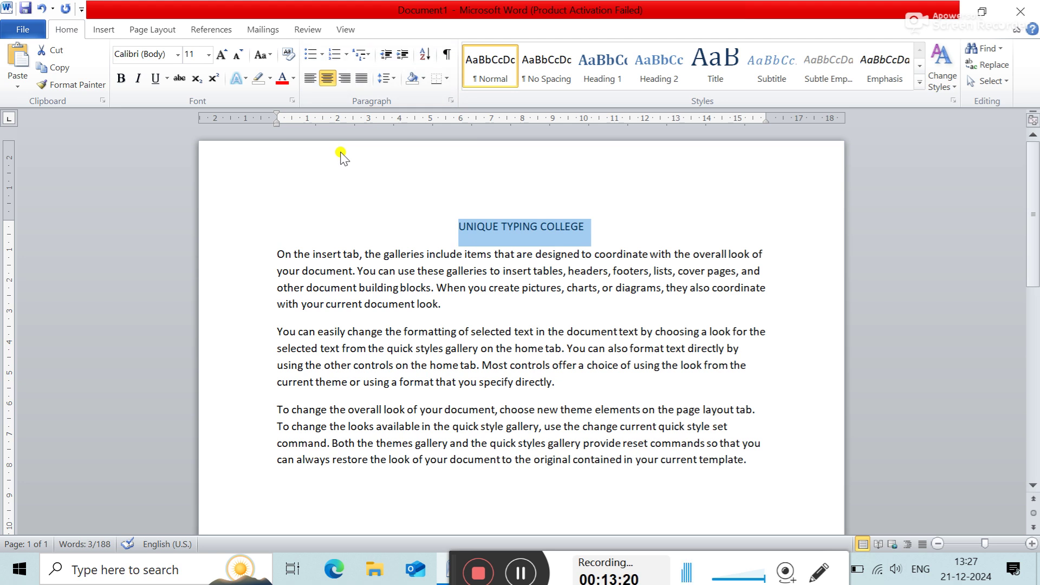
{"action": "key", "text": "ctrl+l"}
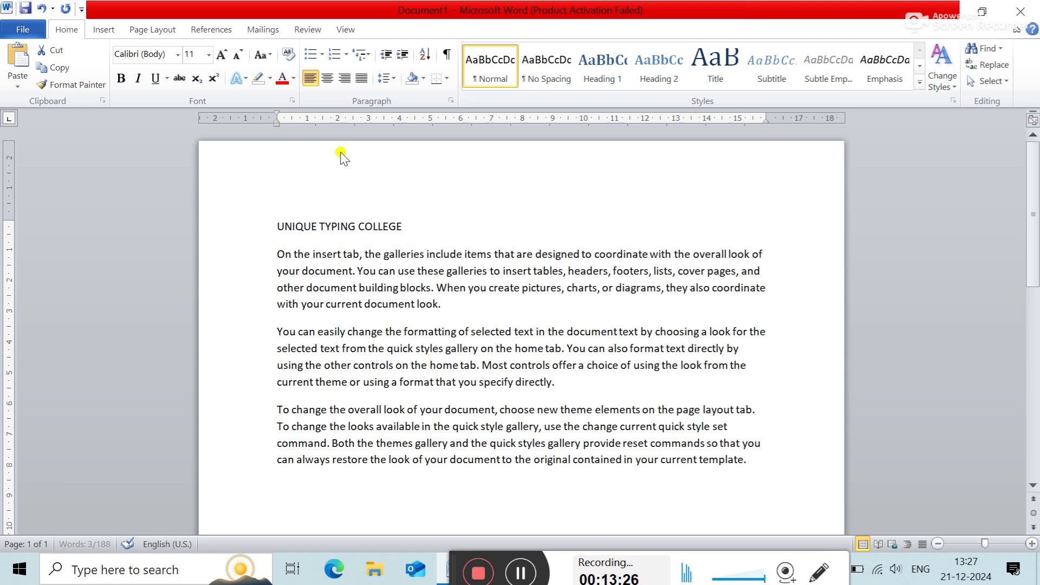
{"action": "key", "text": "ctrl+e"}
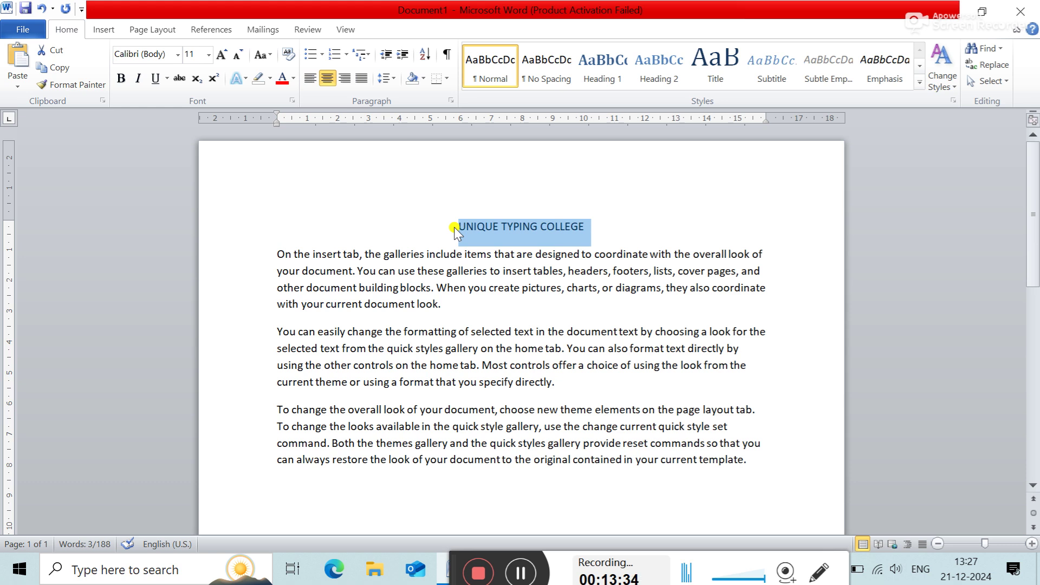
- Switch the title line repeatedly between right and centre alignment, ending with right alignment
{"action": "left_click", "coordinate": [349, 78]}
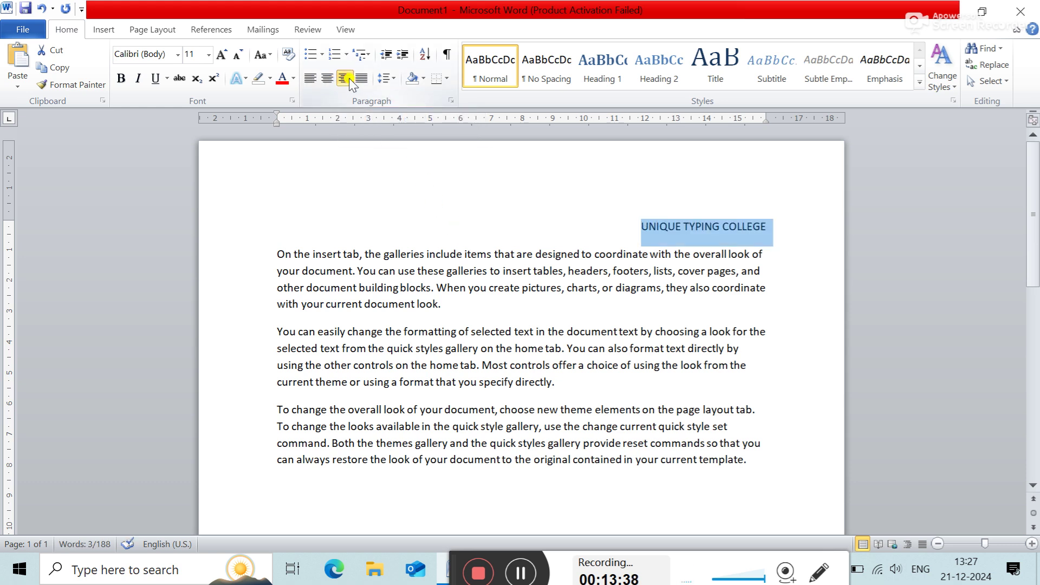
{"action": "left_click", "coordinate": [328, 77]}
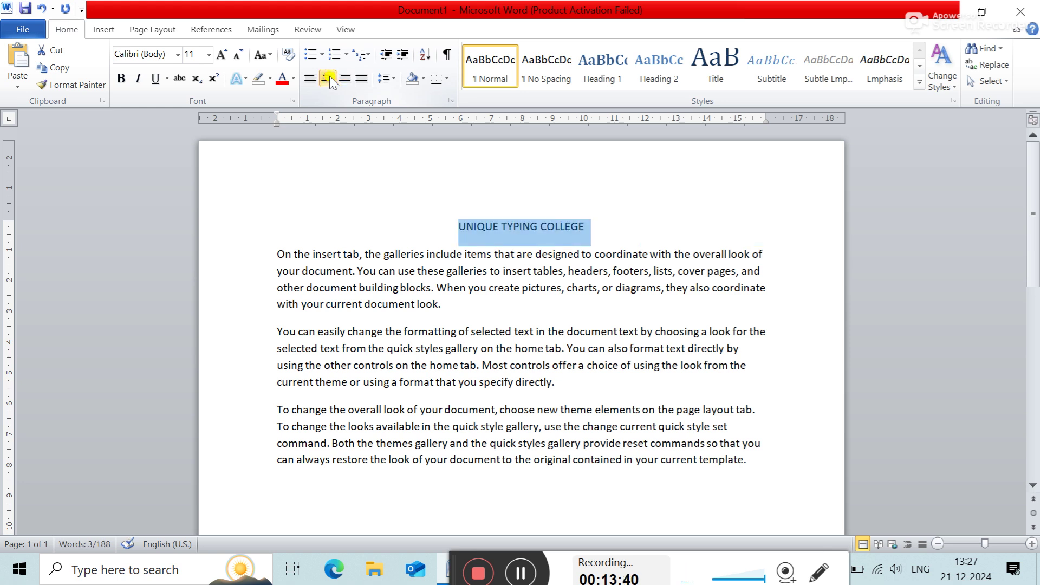
{"action": "key", "text": "ctrl+r"}
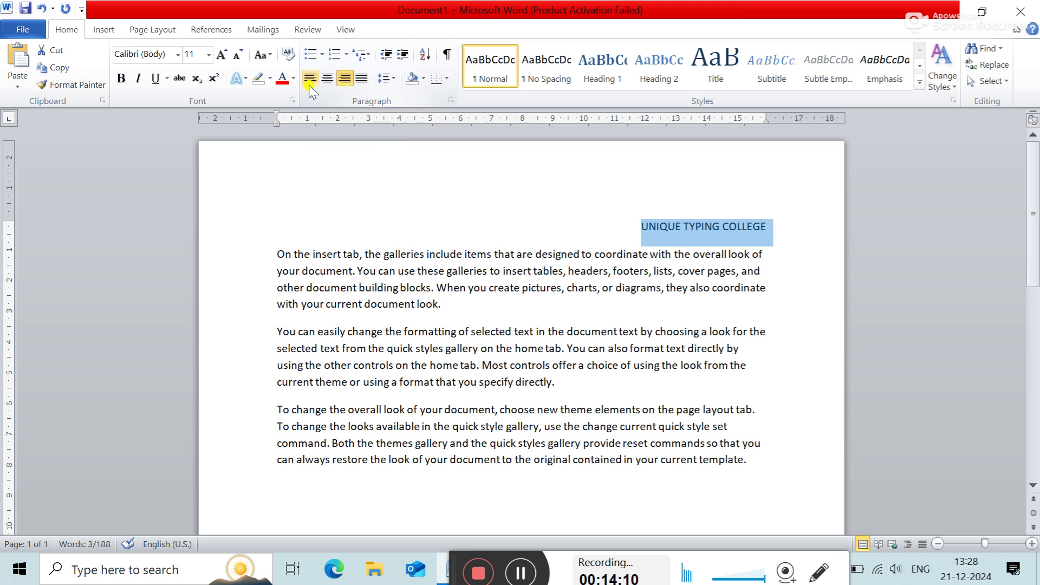
{"action": "key", "text": "ctrl+e"}
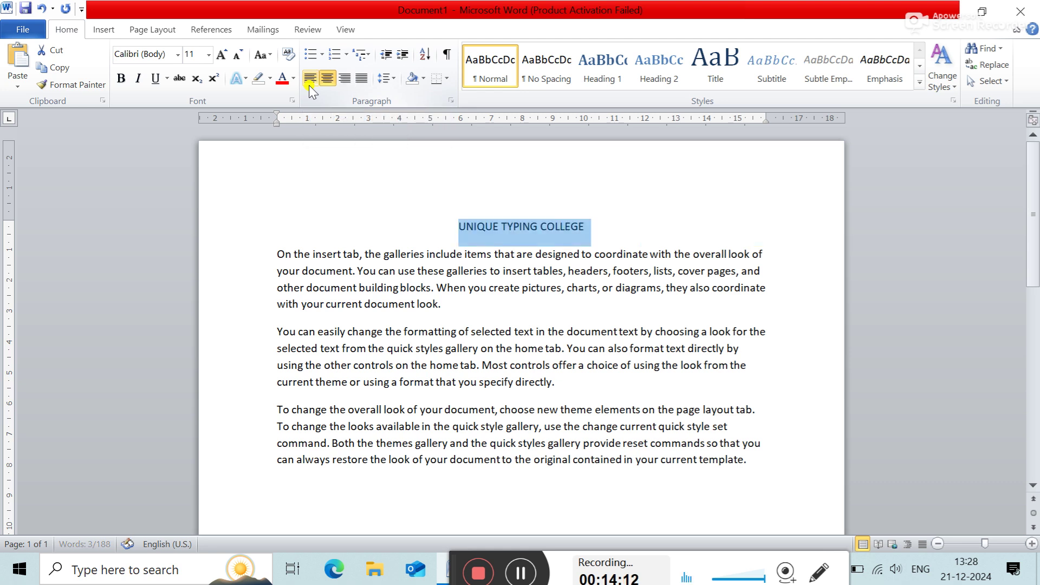
{"action": "left_click", "coordinate": [350, 81]}
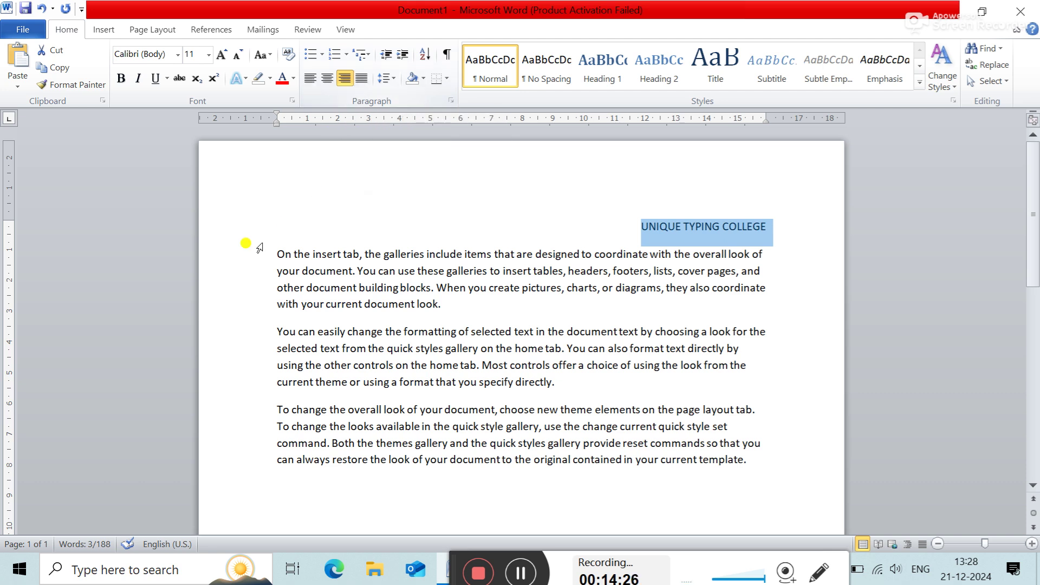
- Justify the text of the whole document and look through the available line spacing values
{"action": "triple_click", "coordinate": [216, 305]}
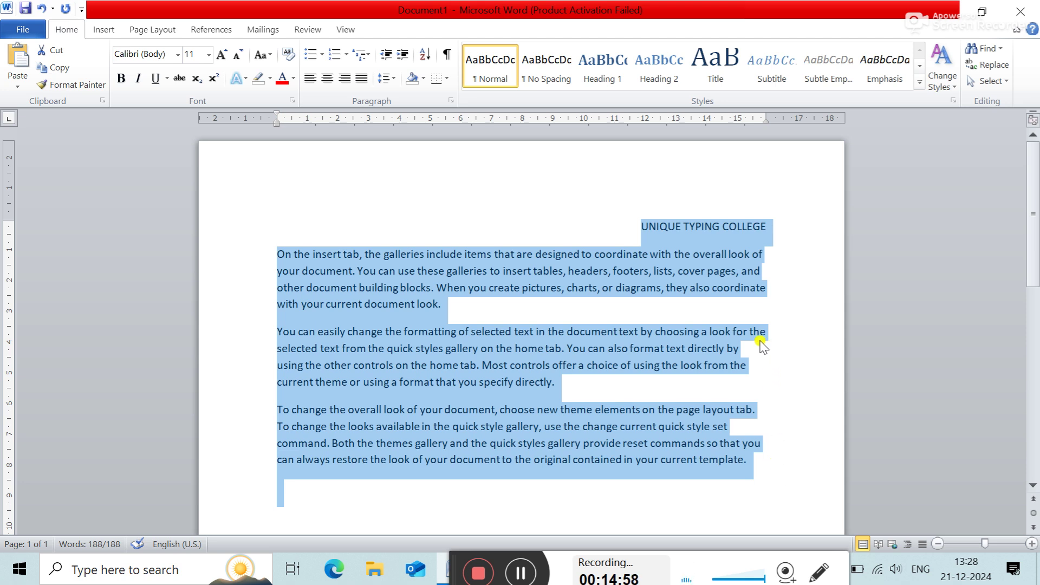
{"action": "left_click", "coordinate": [363, 79]}
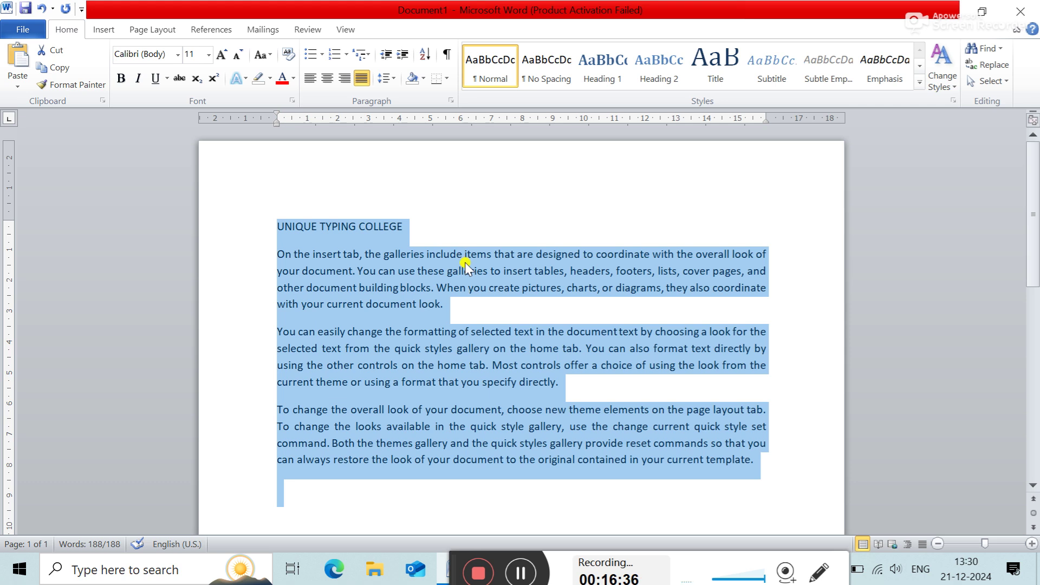
{"action": "left_click", "coordinate": [394, 84]}
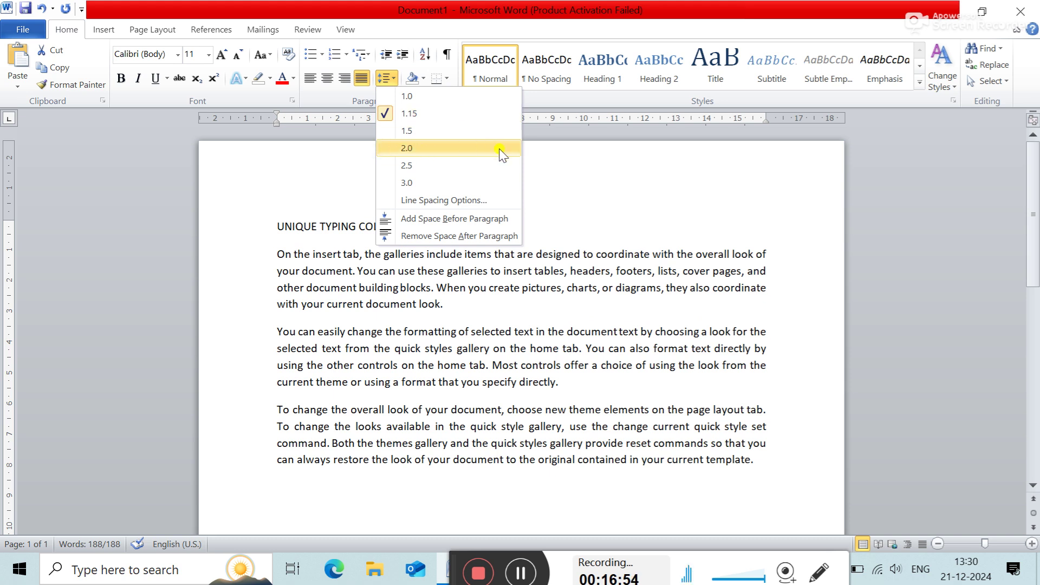
{"action": "key", "text": "Escape"}
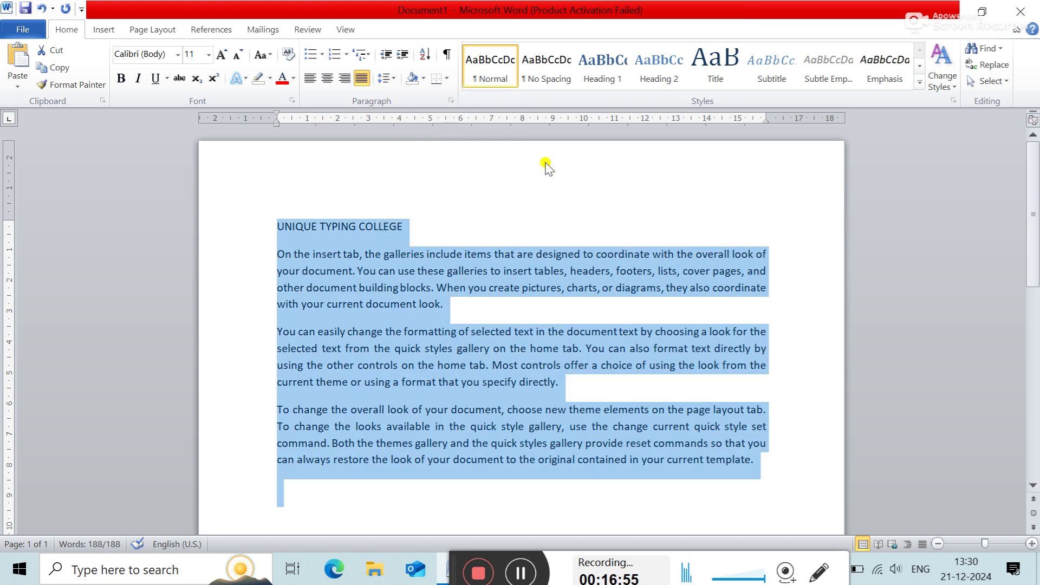
- Select the first paragraph below the title and preview line spacings such as 3.0 and 1.5 without applying them
{"action": "double_click", "coordinate": [566, 265]}
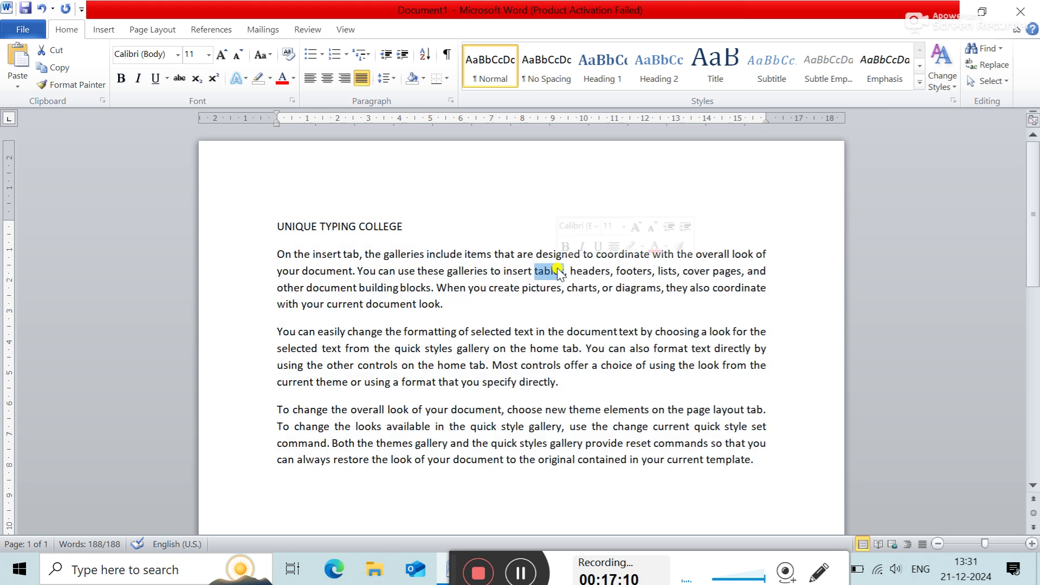
{"action": "triple_click", "coordinate": [496, 259]}
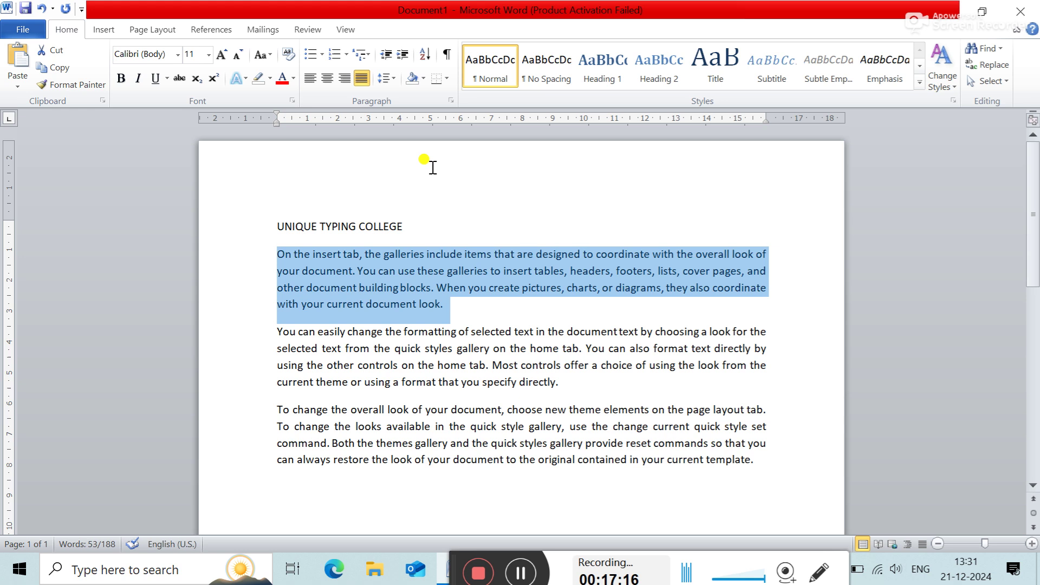
{"action": "left_click", "coordinate": [396, 79]}
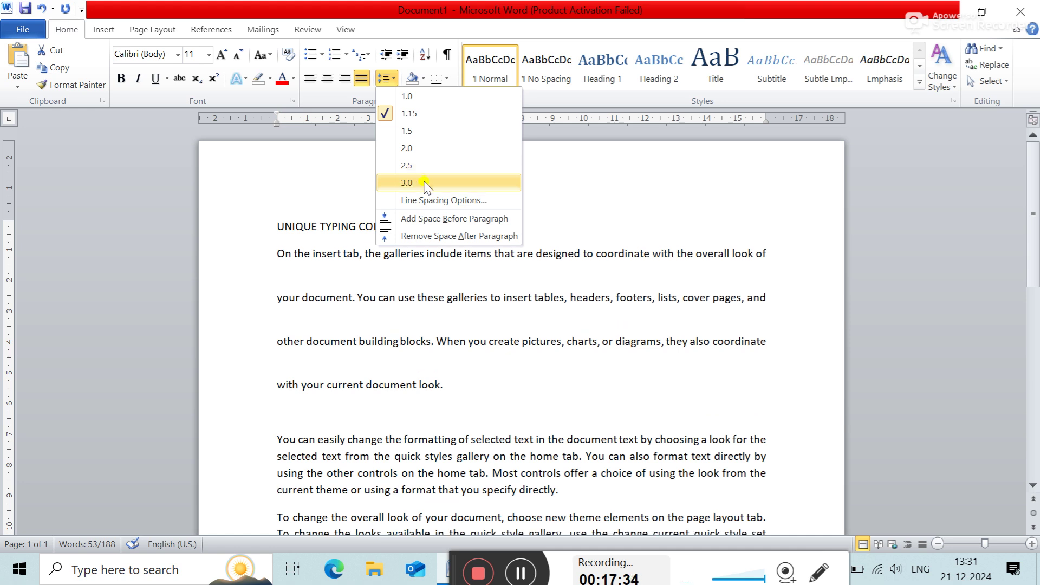
{"action": "left_click", "coordinate": [531, 181]}
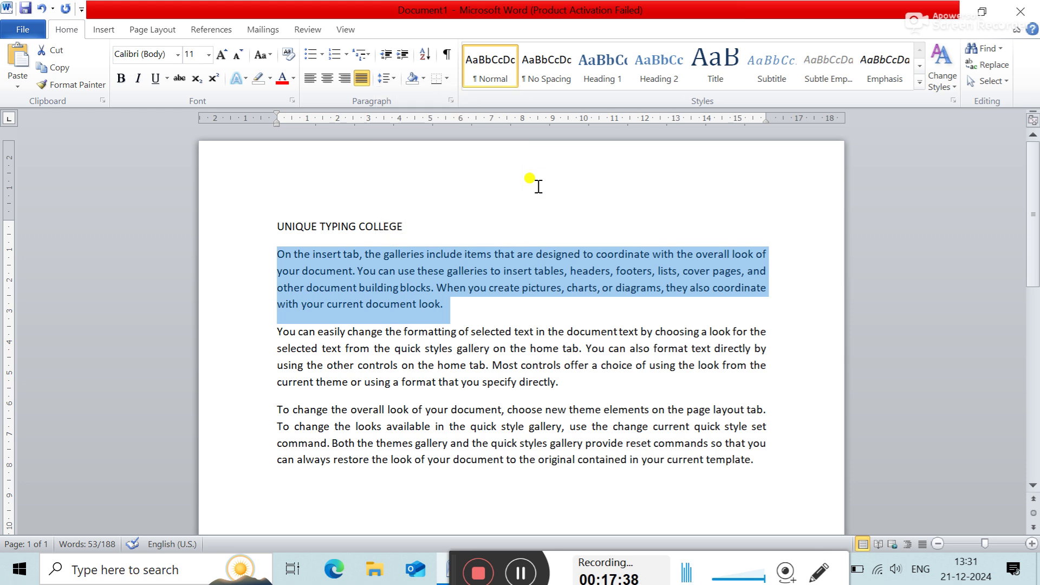
{"action": "left_click", "coordinate": [396, 78]}
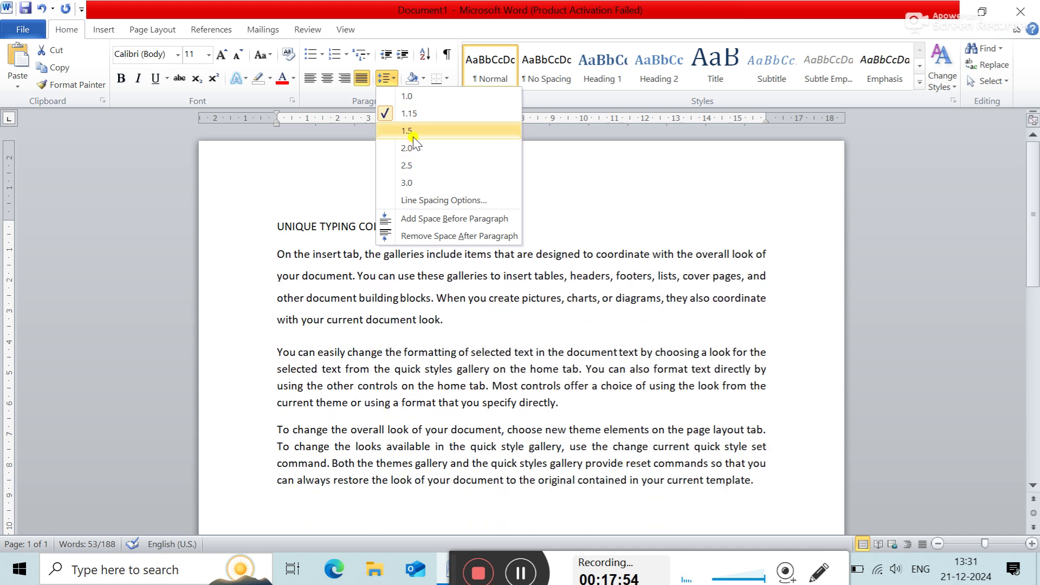
{"action": "left_click", "coordinate": [548, 171]}
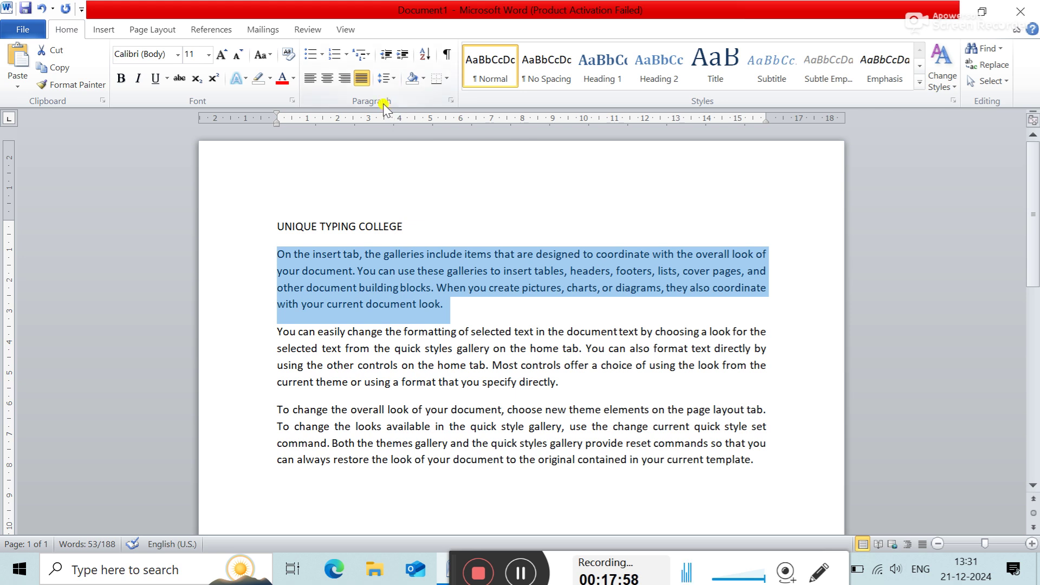
- Set the selected first paragraph's line spacing to Multiple at 2.3 in its paragraph settings
{"action": "left_click", "coordinate": [451, 101]}
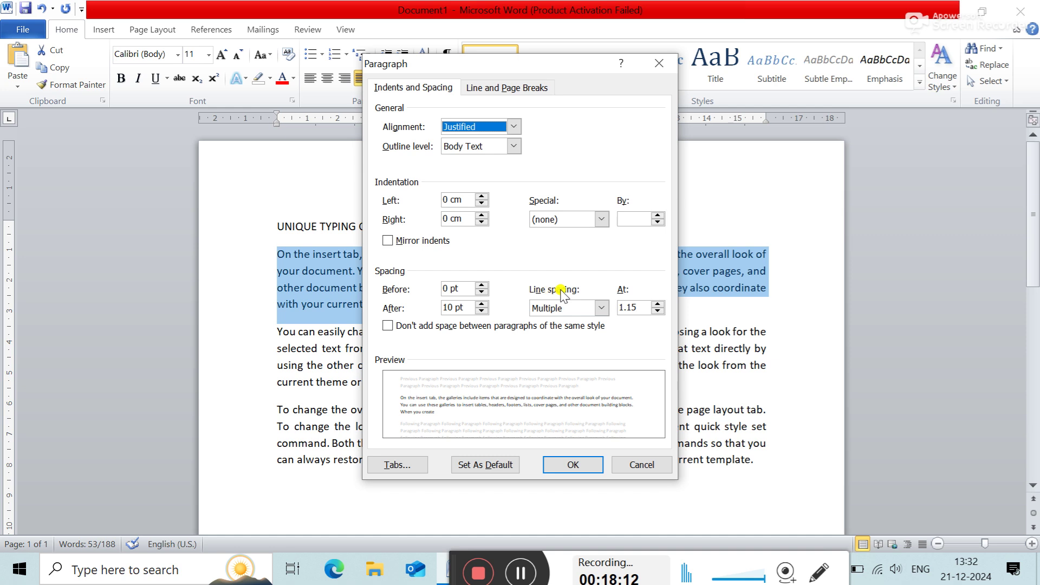
{"action": "left_click", "coordinate": [635, 307]}
{"action": "key", "text": "BackSpace"}
{"action": "key", "text": "BackSpace"}
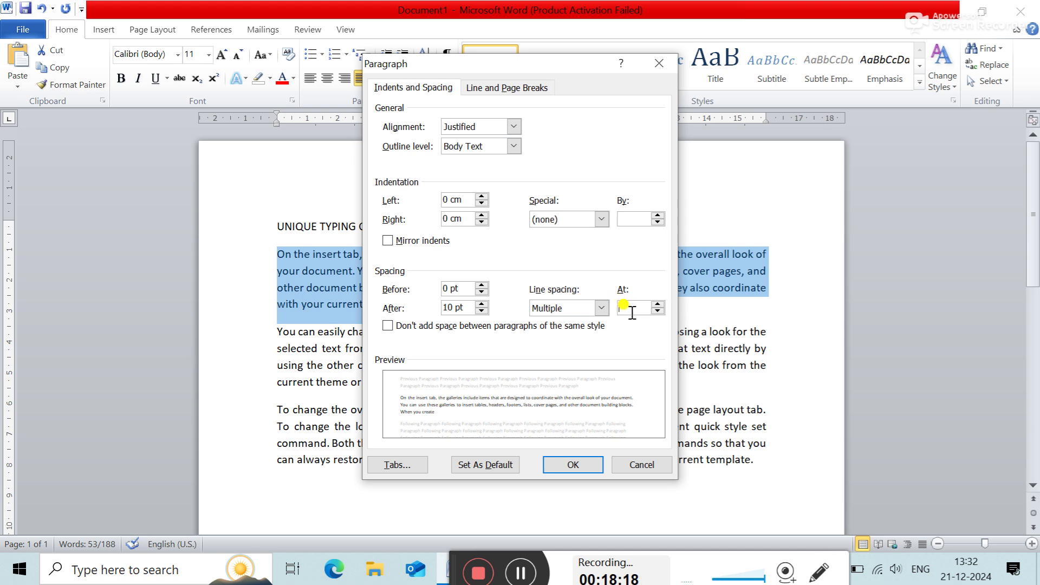
{"action": "type", "text": "2.3"}
{"action": "left_click", "coordinate": [575, 464]}
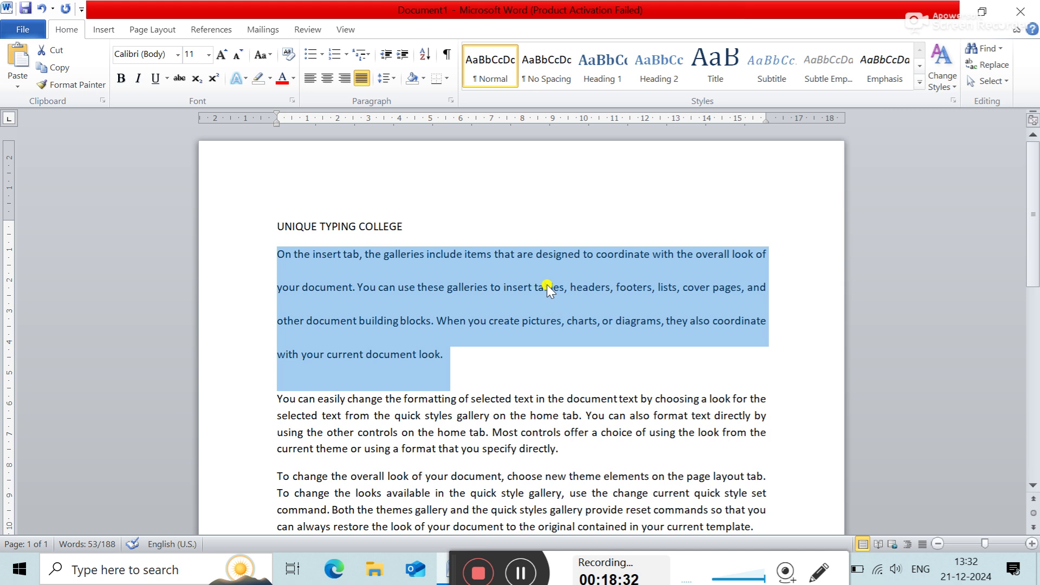
- Preview the line spacing presets on the first paragraph and review its indent and spacing settings without changing them
{"action": "left_click", "coordinate": [395, 82]}
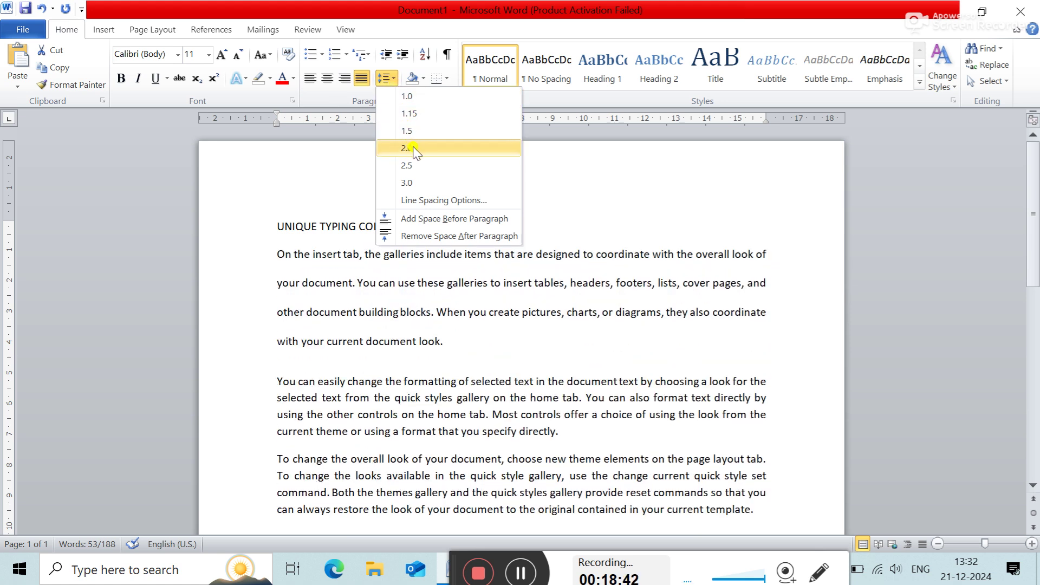
{"action": "left_click", "coordinate": [515, 169]}
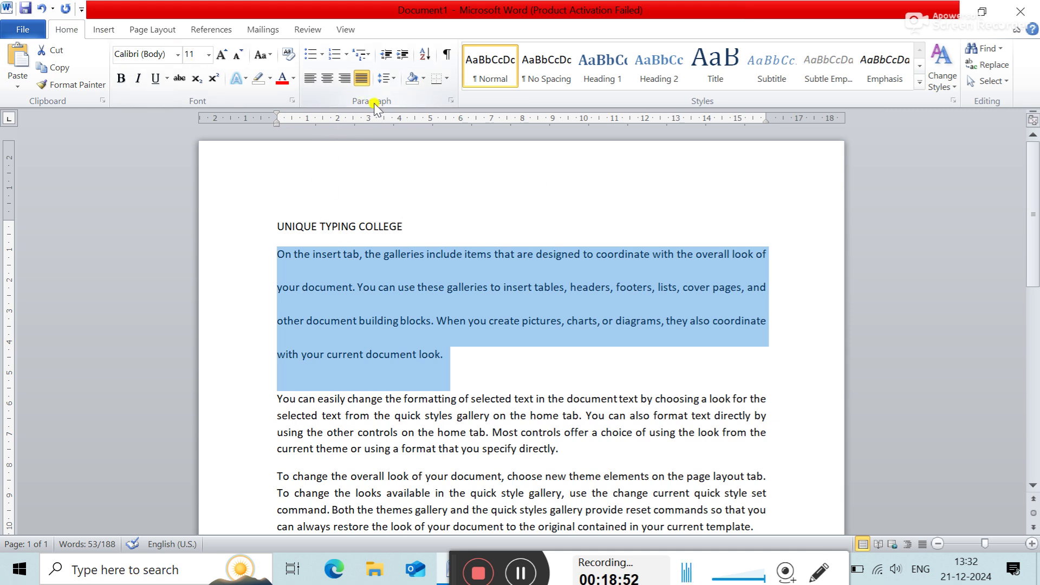
{"action": "left_click", "coordinate": [452, 103]}
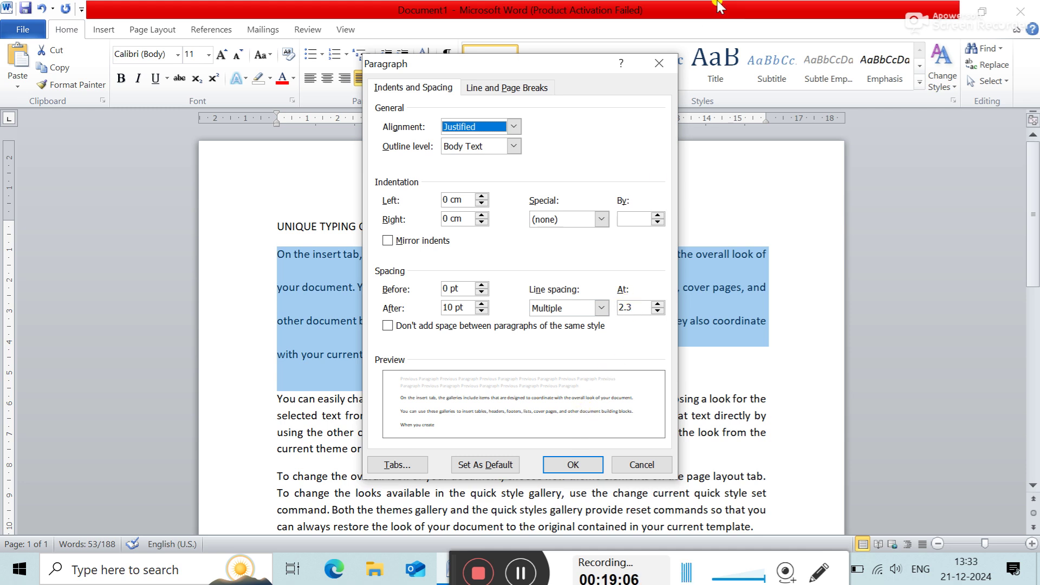
{"action": "left_click", "coordinate": [659, 64]}
{"action": "left_click", "coordinate": [596, 79]}
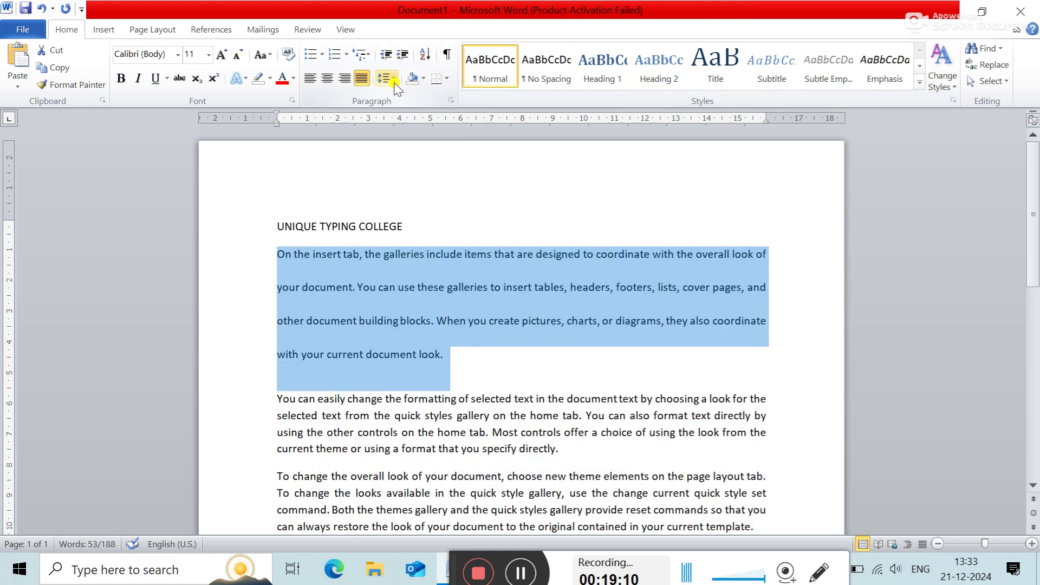
{"action": "left_click", "coordinate": [392, 80]}
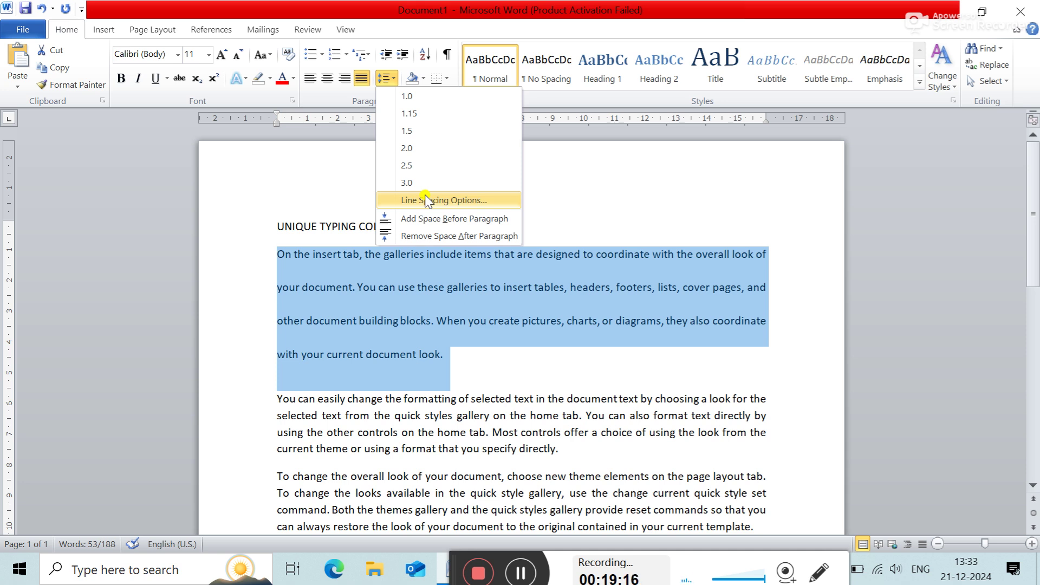
{"action": "left_click", "coordinate": [426, 200]}
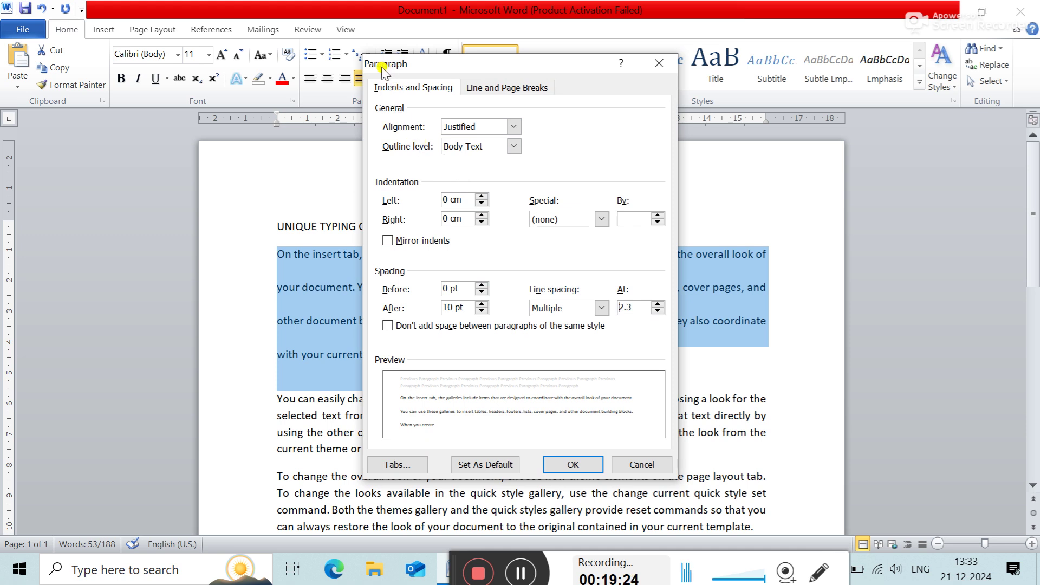
{"action": "left_click", "coordinate": [656, 66]}
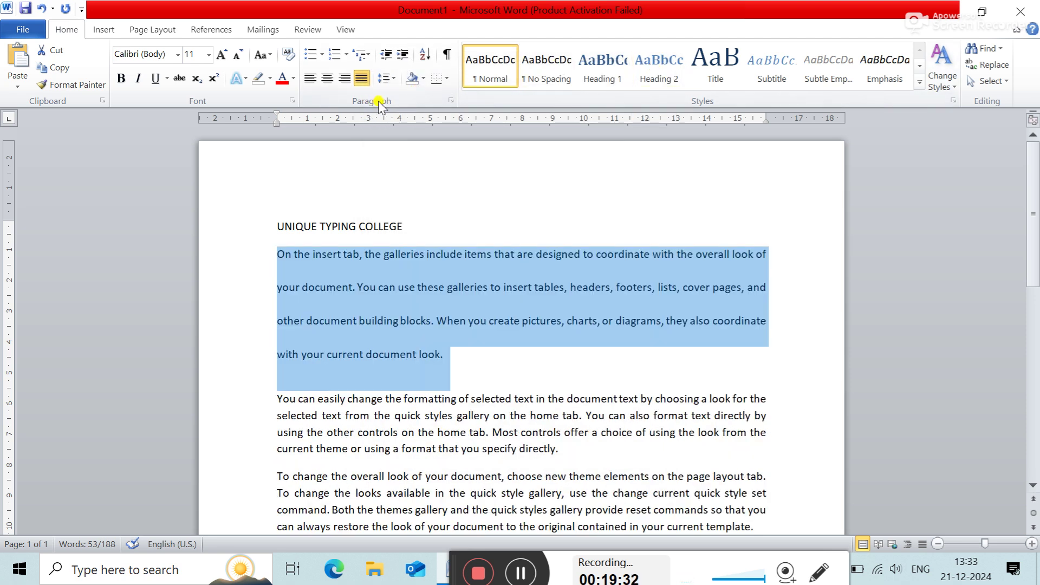
- Review the first paragraph's custom line spacing value again and look through the preset spacing choices without applying any
{"action": "left_click", "coordinate": [451, 100]}
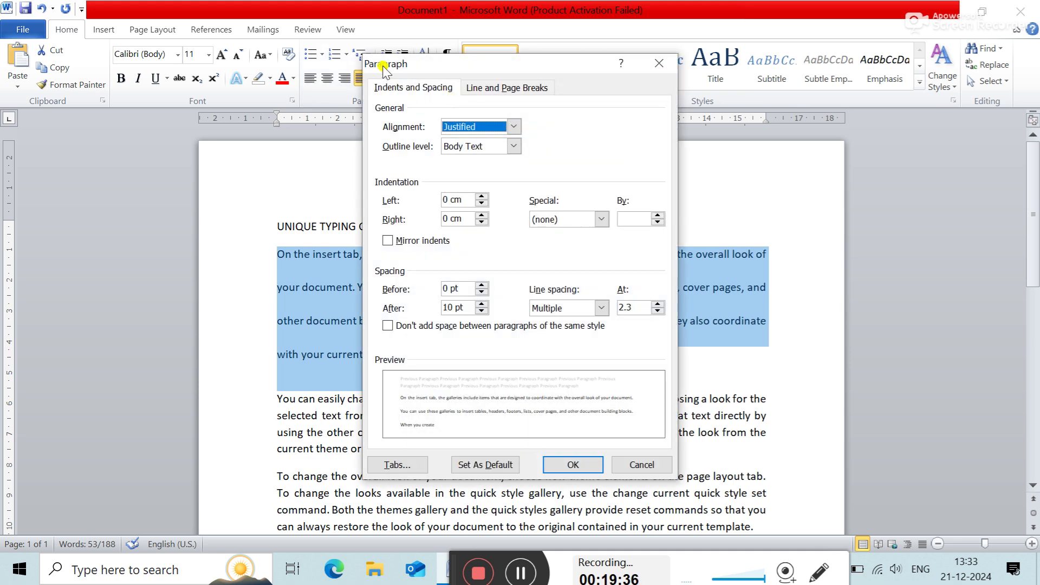
{"action": "left_click", "coordinate": [657, 66]}
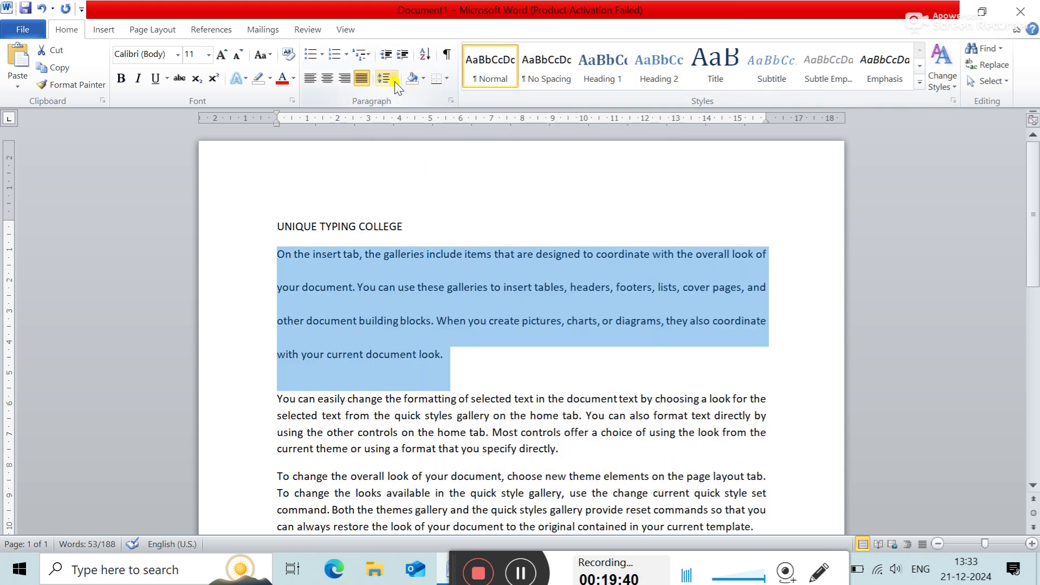
{"action": "left_click", "coordinate": [394, 80]}
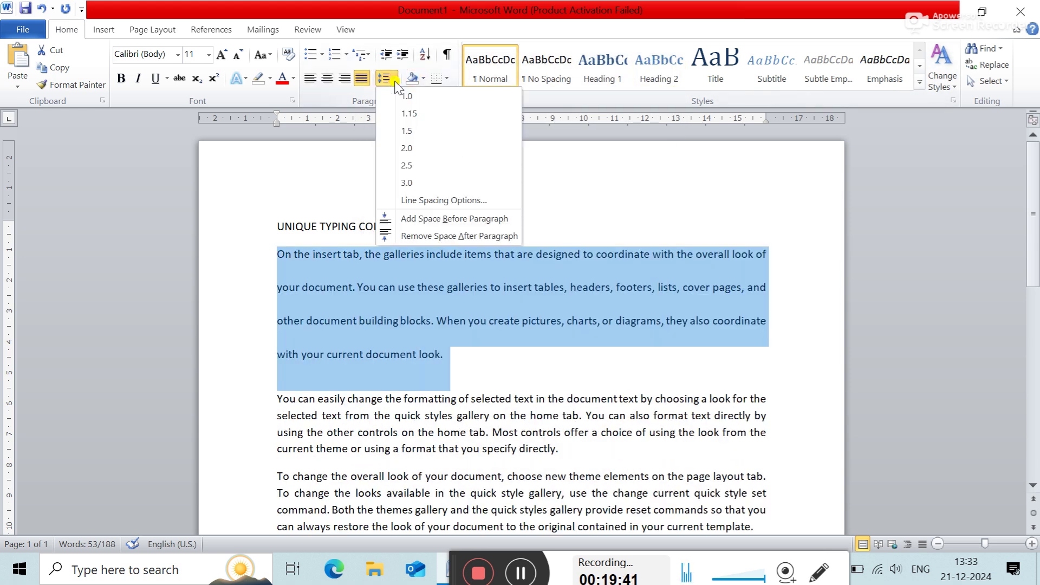
{"action": "left_click", "coordinate": [432, 201]}
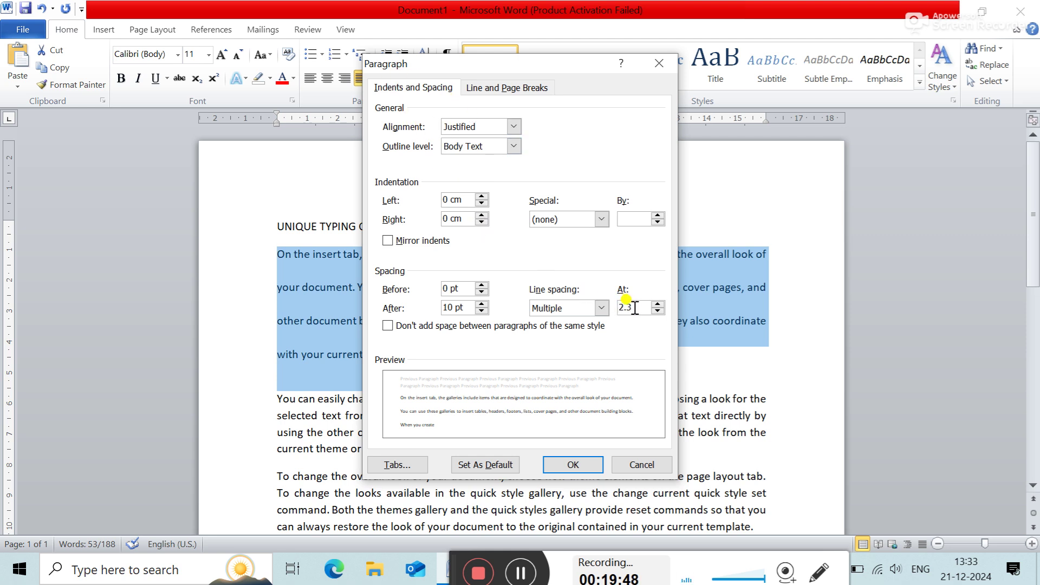
{"action": "left_click", "coordinate": [670, 67]}
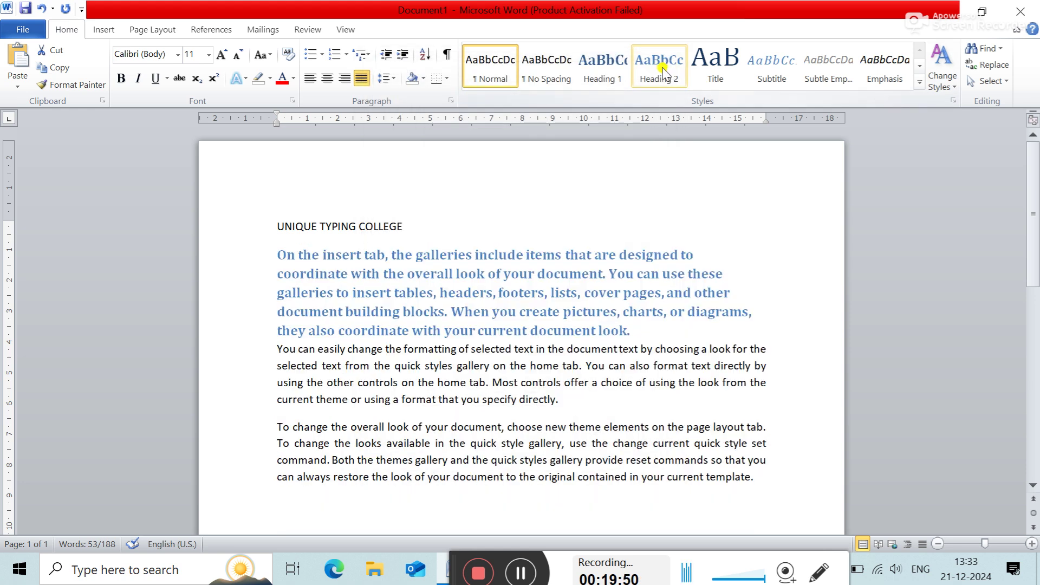
{"action": "left_click", "coordinate": [395, 80]}
{"action": "left_click", "coordinate": [394, 80]}
{"action": "left_click", "coordinate": [388, 80]}
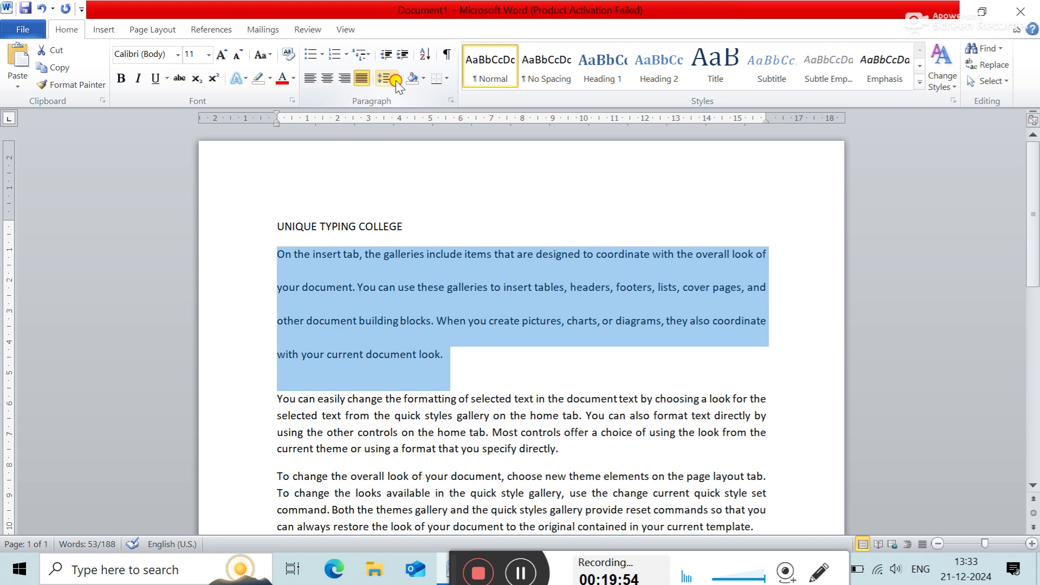
{"action": "left_click", "coordinate": [388, 80]}
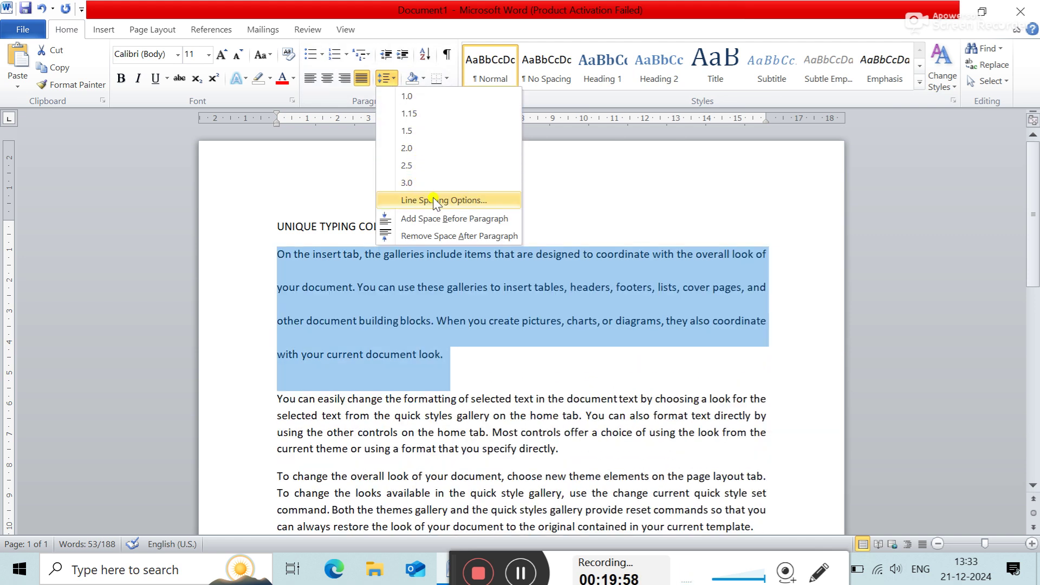
{"action": "left_click", "coordinate": [541, 193]}
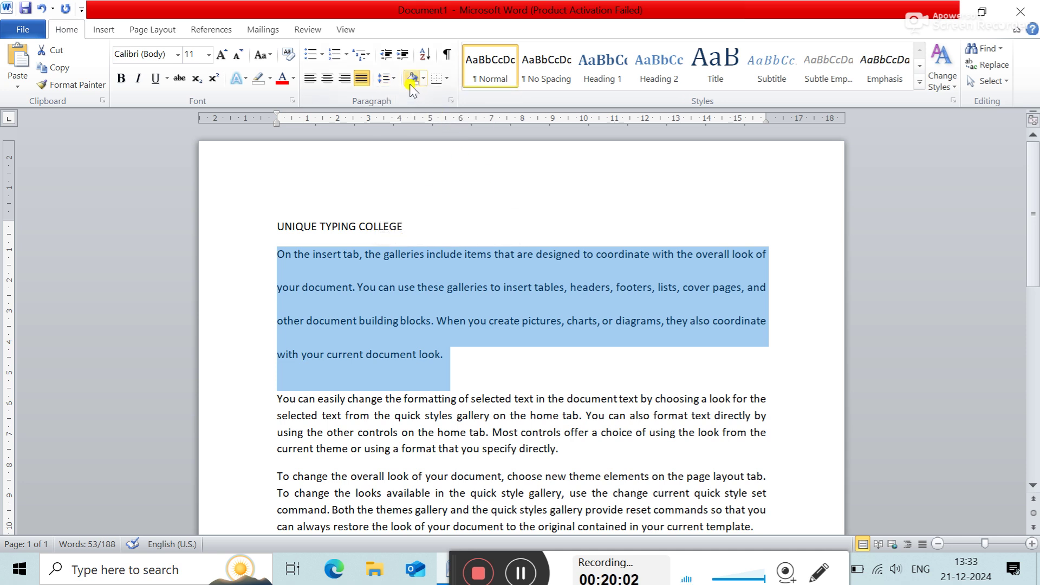
- Set the first paragraph's line spacing to the 1.15 preset and check which preset is active
{"action": "left_click", "coordinate": [391, 79]}
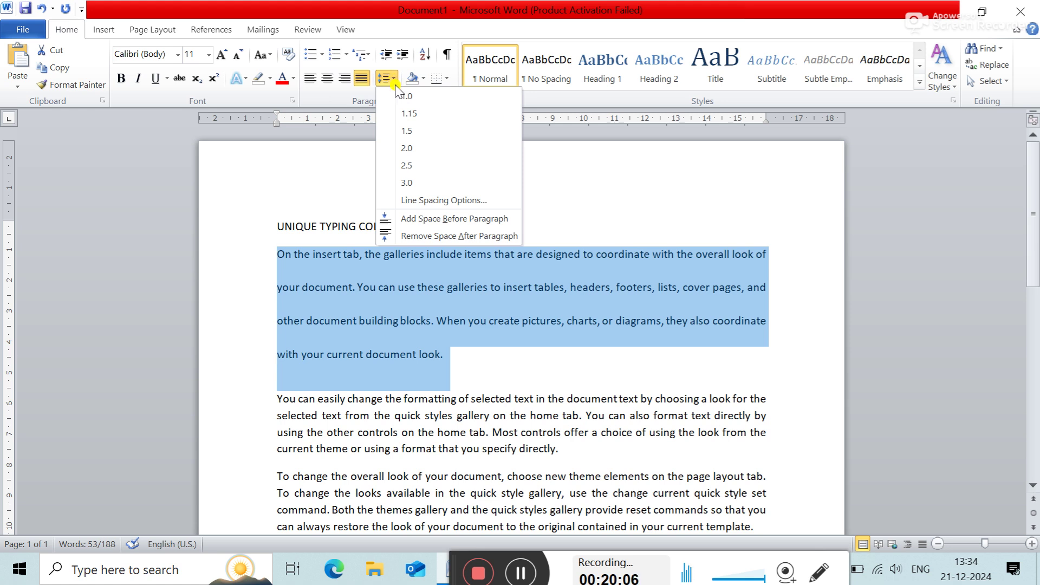
{"action": "left_click", "coordinate": [413, 114]}
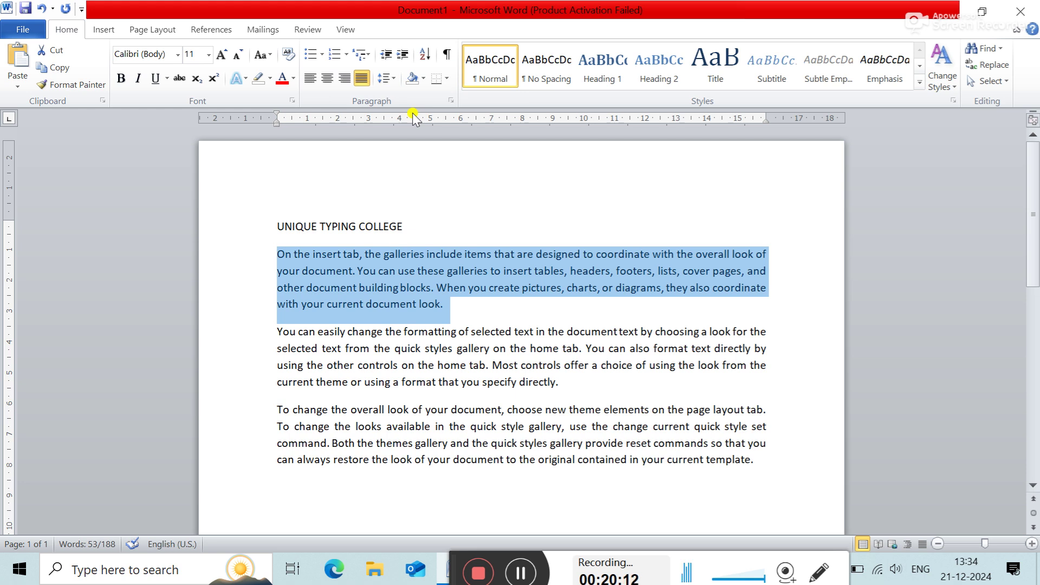
{"action": "left_click", "coordinate": [394, 81]}
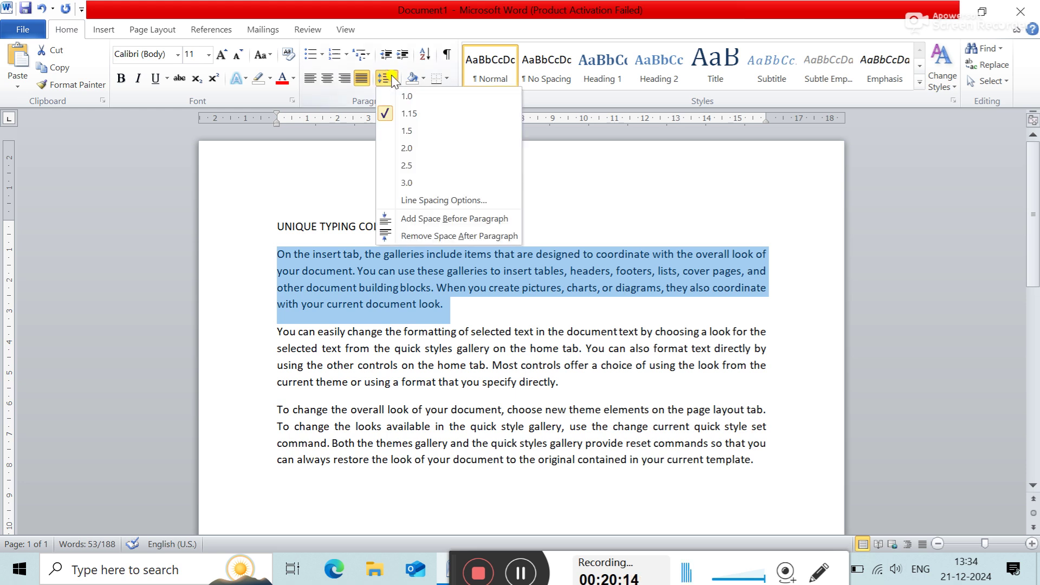
{"action": "left_click", "coordinate": [550, 180]}
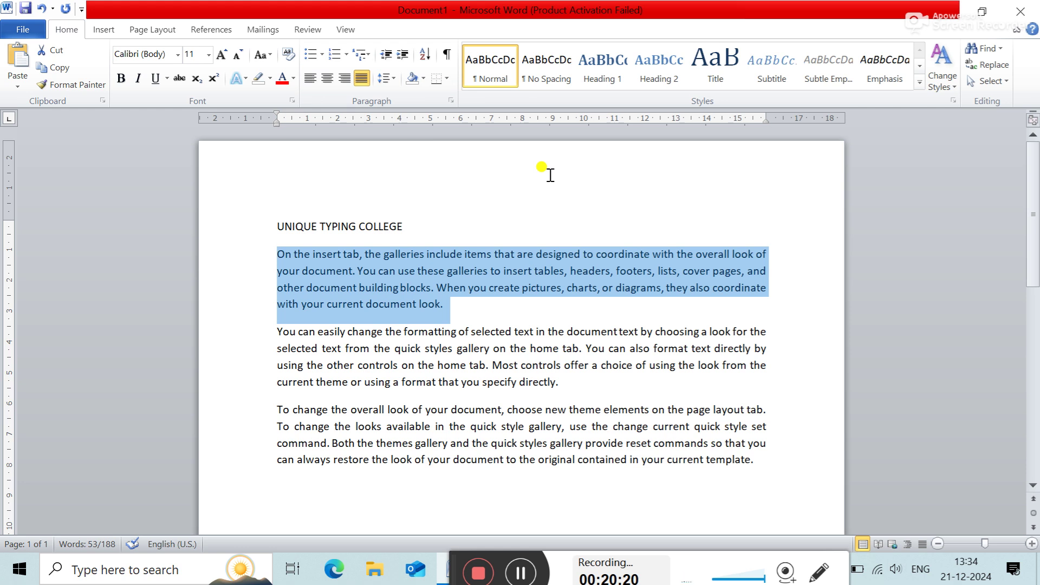
{"action": "type", "text": "!"}
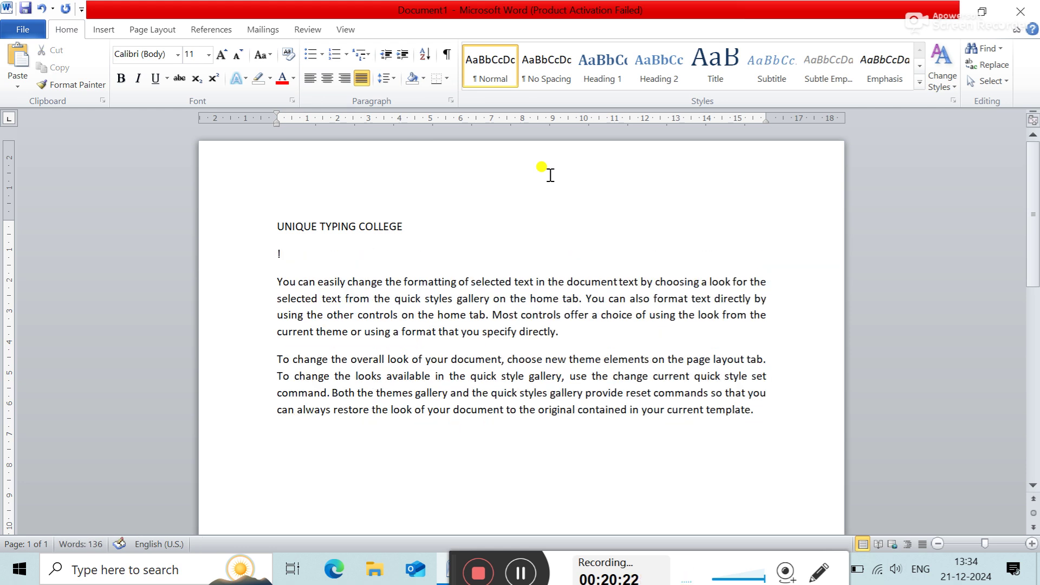
{"action": "key", "text": "ctrl+a"}
{"action": "key", "text": "ctrl+z"}
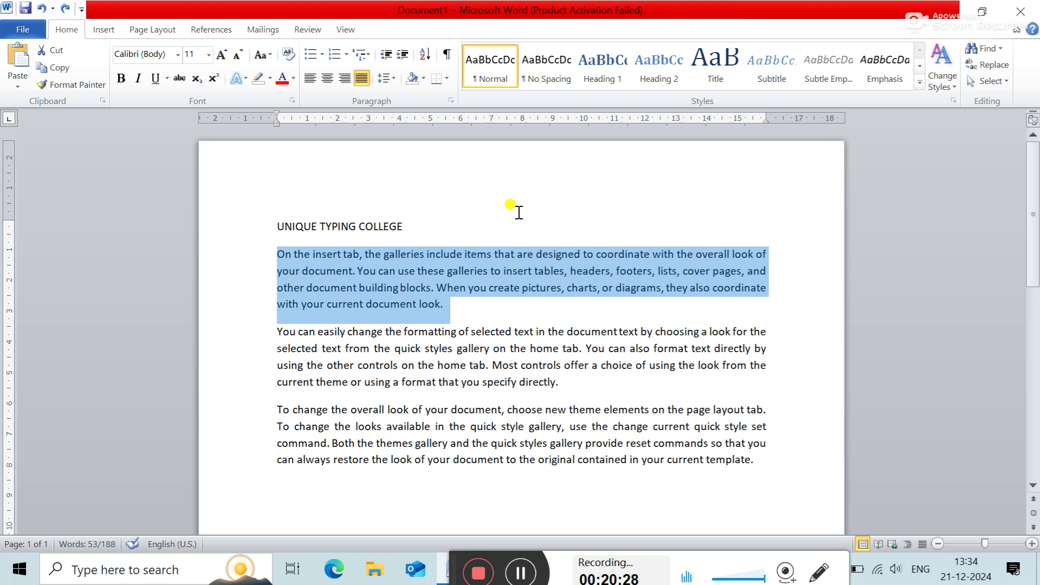
- Switch the first paragraph's line spacing to 2.0, 1.5 and 1.0 in turn, and check the active preset
{"action": "key", "text": "ctrl+2"}
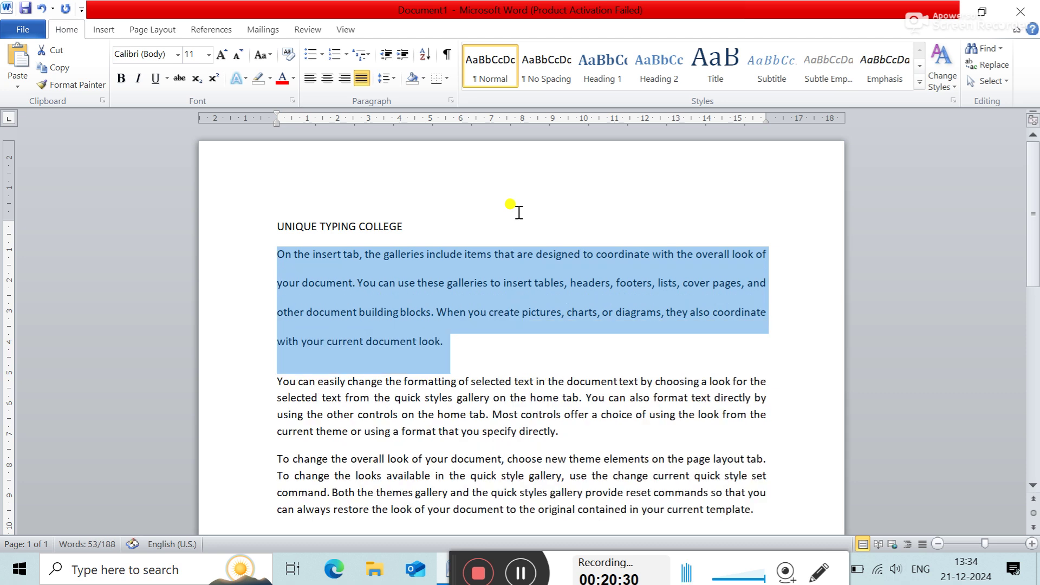
{"action": "key", "text": "ctrl+5"}
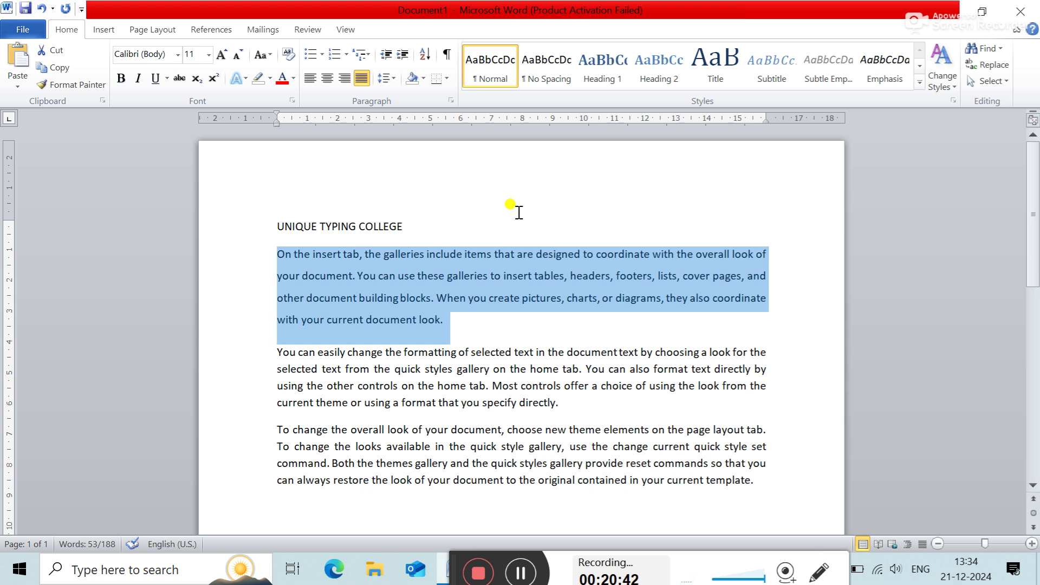
{"action": "key", "text": "ctrl+1"}
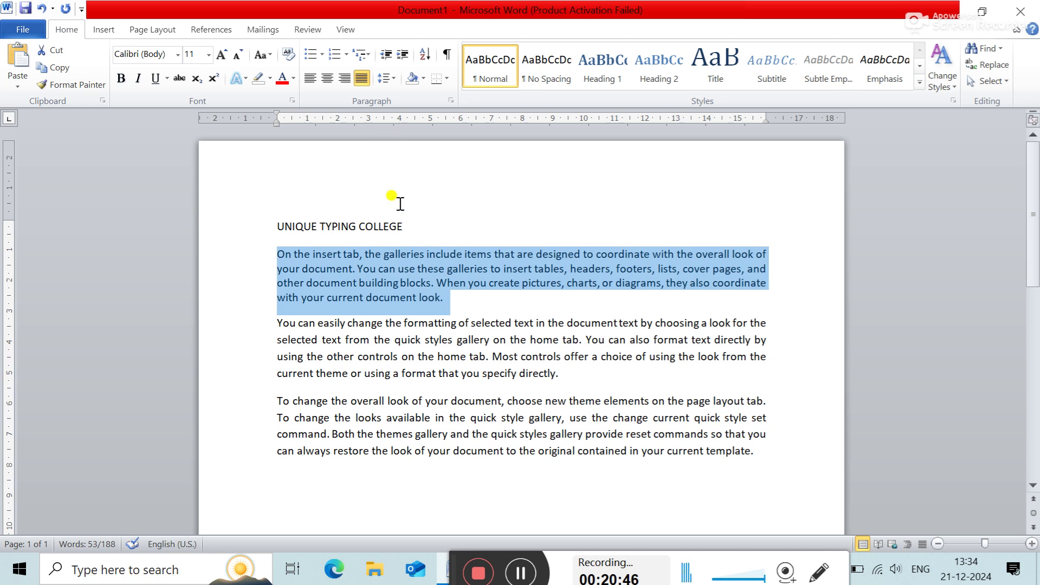
{"action": "left_click", "coordinate": [394, 82]}
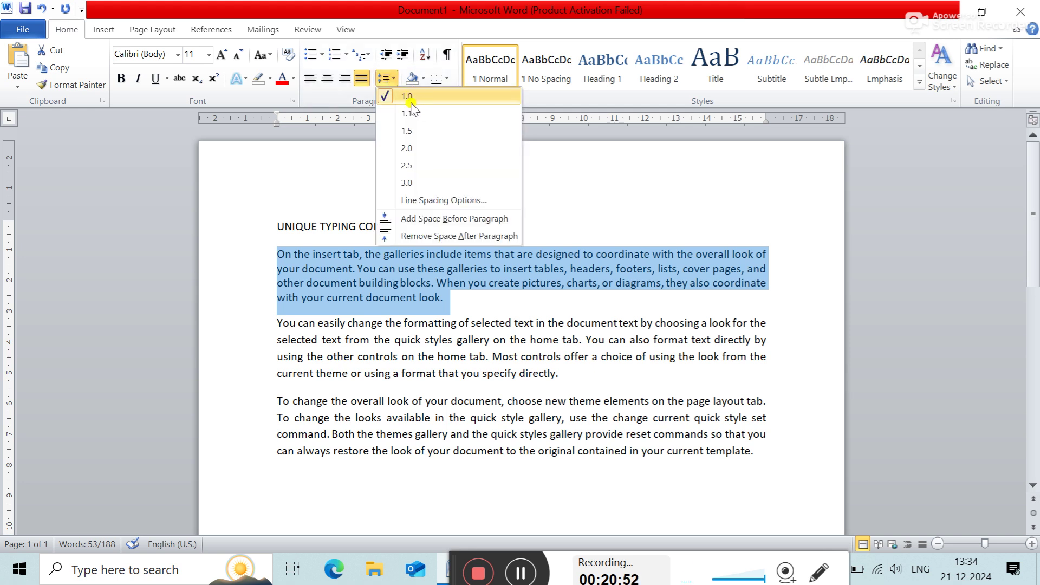
{"action": "left_click", "coordinate": [545, 158]}
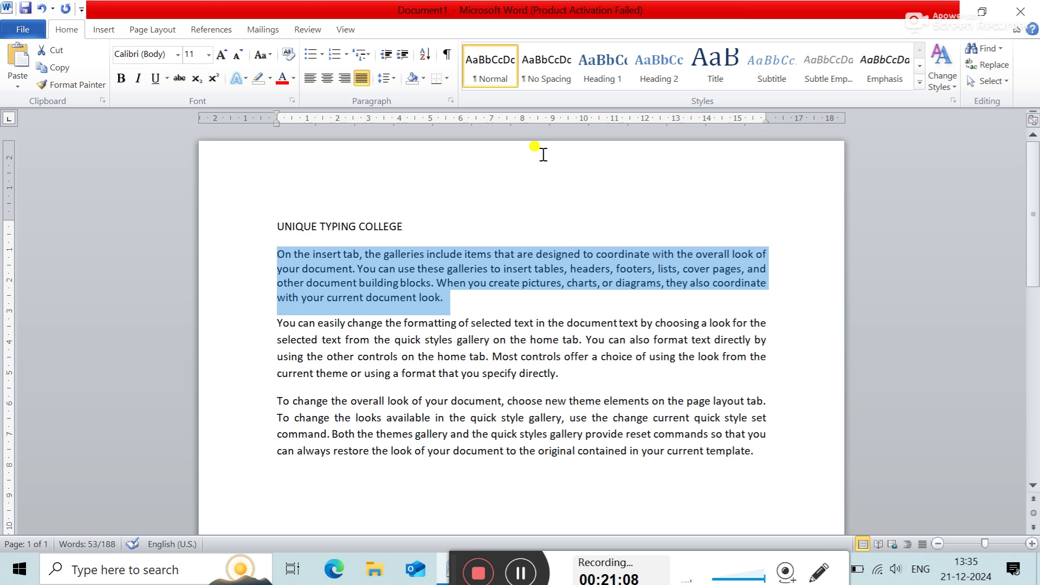
- Set the first paragraph's line spacing to 2.0 and finally to 1.5, checking the active preset after each change
{"action": "key", "text": "ctrl+2"}
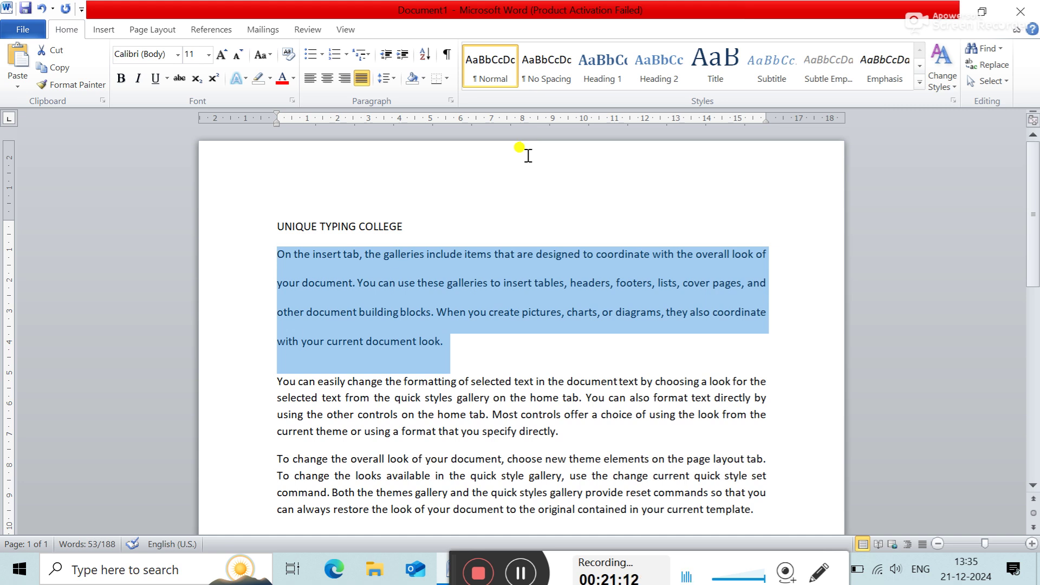
{"action": "left_click", "coordinate": [392, 79]}
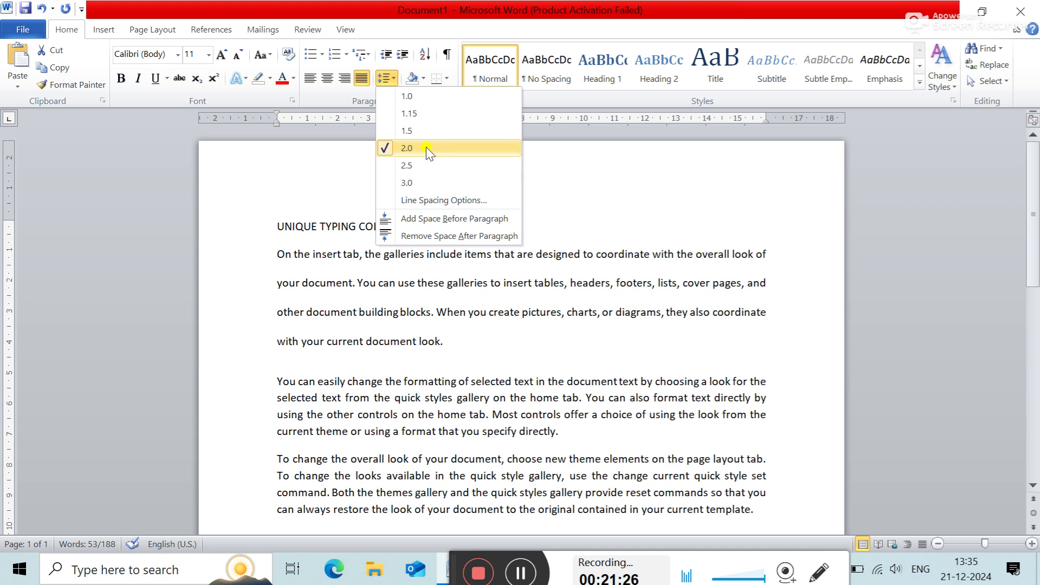
{"action": "left_click", "coordinate": [548, 159]}
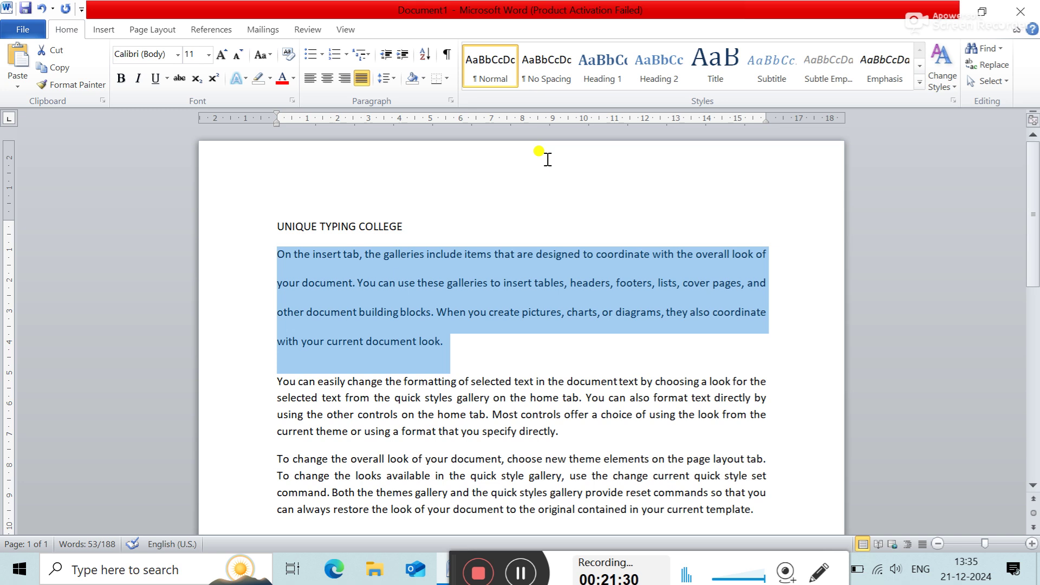
{"action": "key", "text": "ctrl+5"}
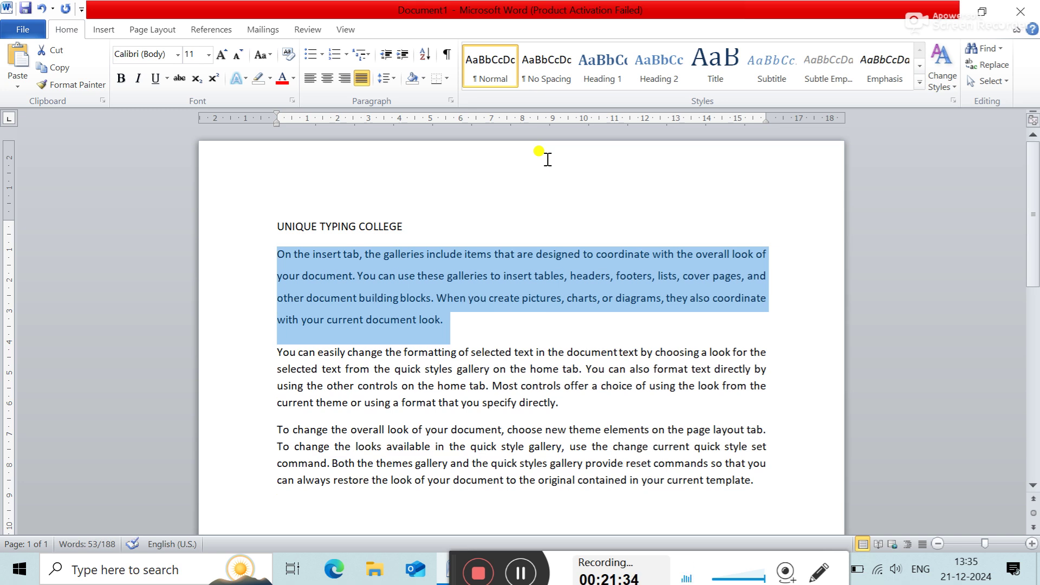
{"action": "left_click", "coordinate": [392, 81]}
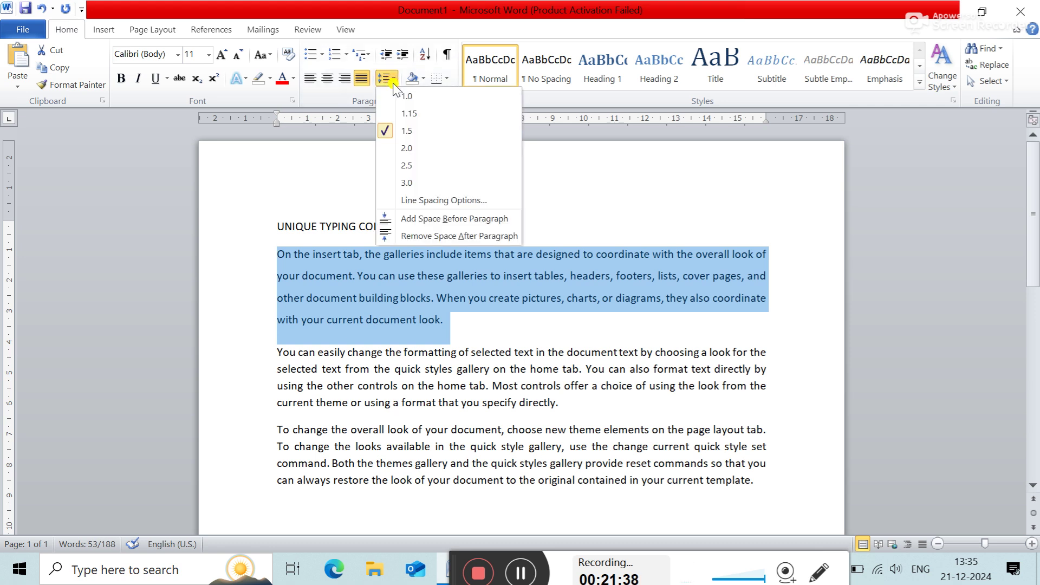
{"action": "left_click", "coordinate": [539, 160]}
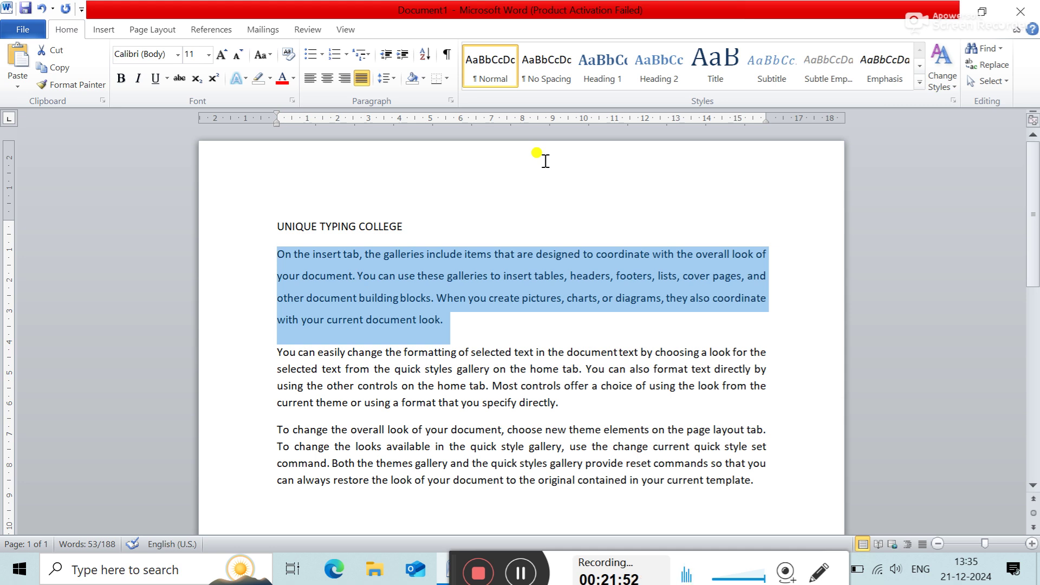
- Try Double line spacing in the first paragraph's settings, and apply Exactly at 12 pt instead
{"action": "left_click", "coordinate": [394, 76]}
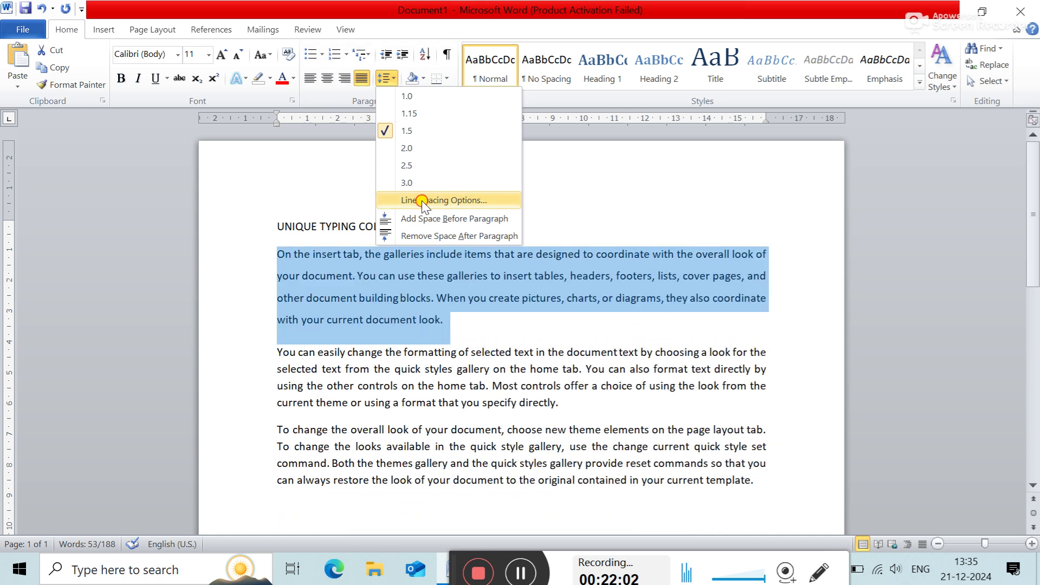
{"action": "left_click", "coordinate": [422, 200]}
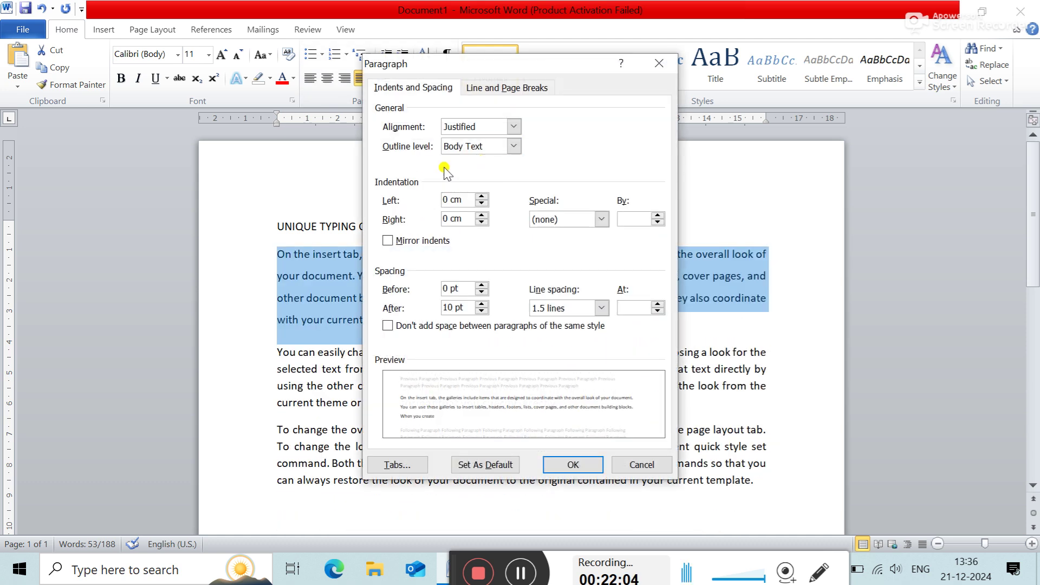
{"action": "left_click", "coordinate": [603, 309]}
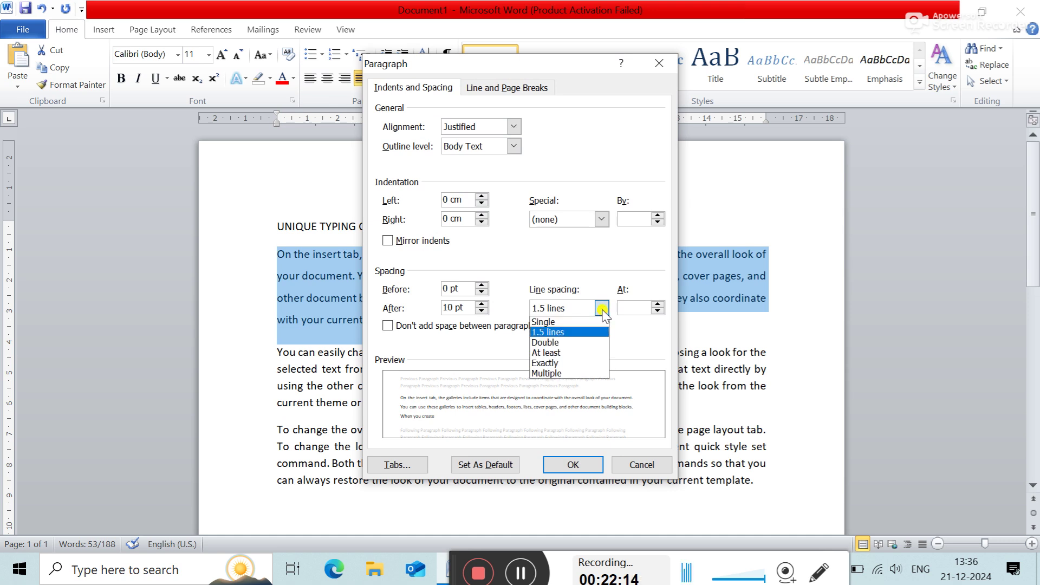
{"action": "left_click", "coordinate": [565, 343]}
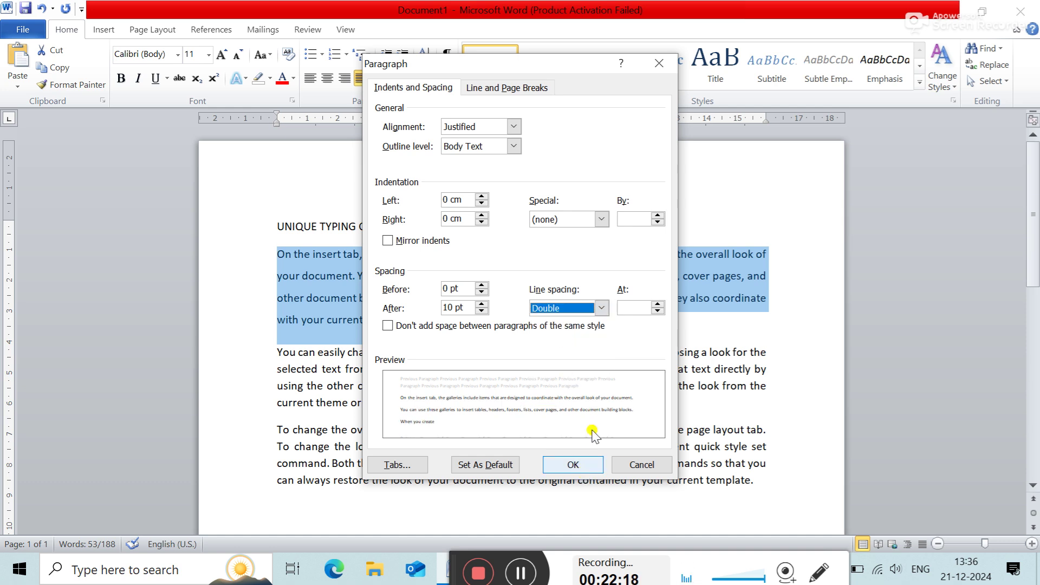
{"action": "left_click", "coordinate": [601, 308]}
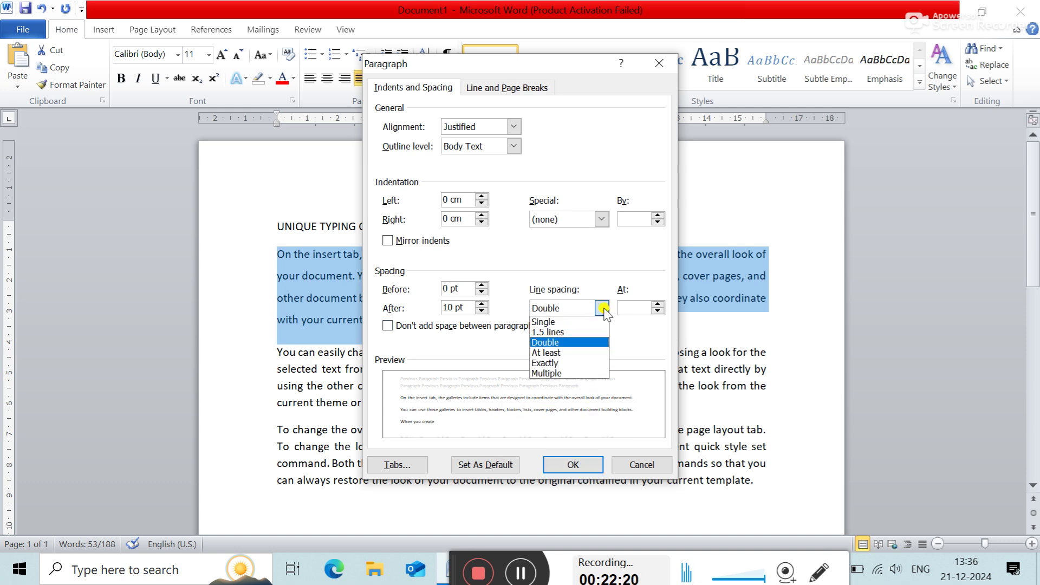
{"action": "left_click", "coordinate": [591, 363]}
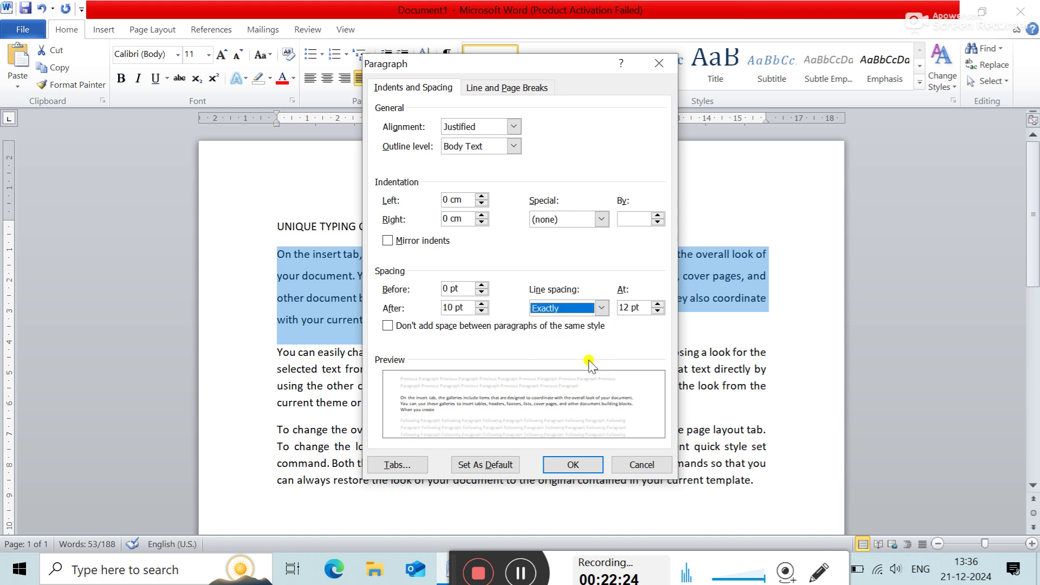
{"action": "left_click", "coordinate": [588, 466]}
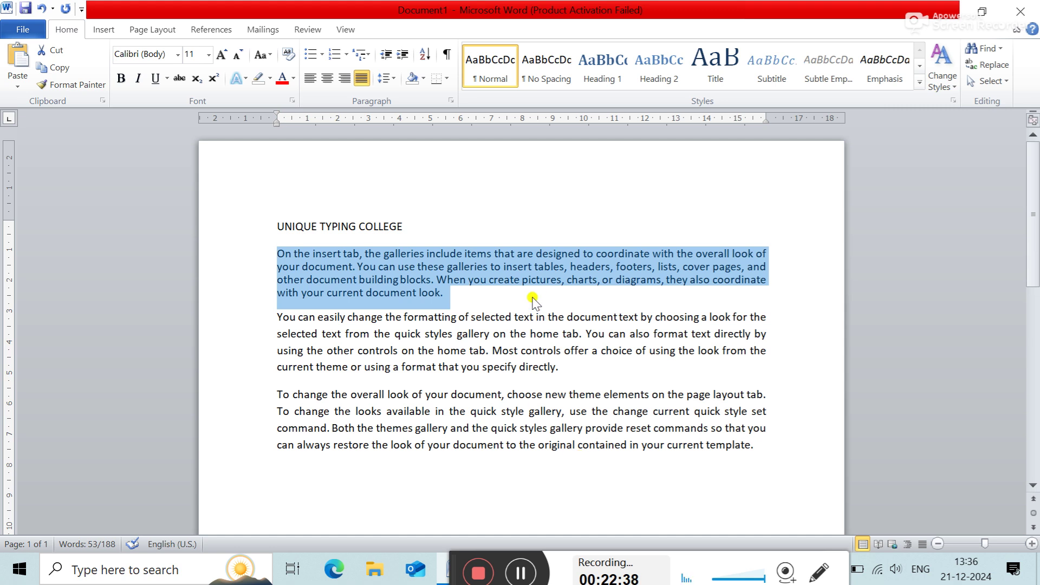
- Review the line spacing rules in the first paragraph's settings without changing any of them
{"action": "left_click", "coordinate": [389, 78]}
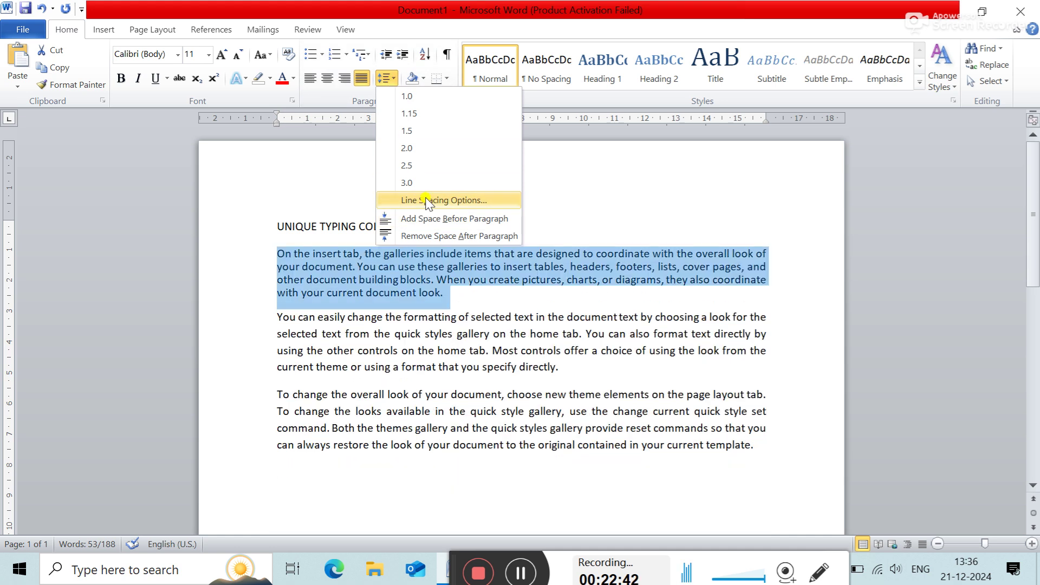
{"action": "left_click", "coordinate": [422, 200]}
{"action": "left_click", "coordinate": [602, 308]}
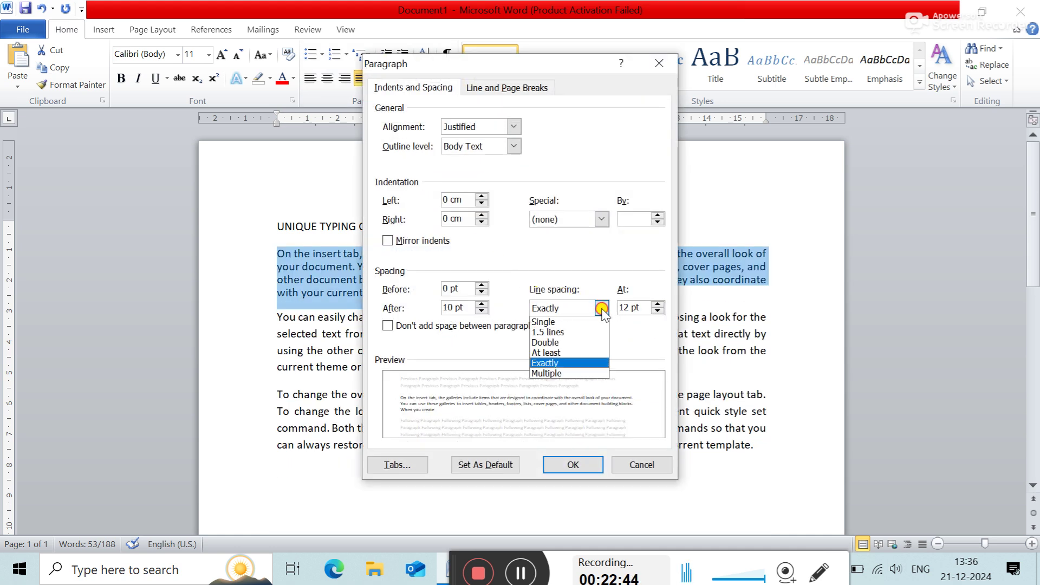
{"action": "left_click", "coordinate": [661, 66]}
{"action": "left_click", "coordinate": [661, 66]}
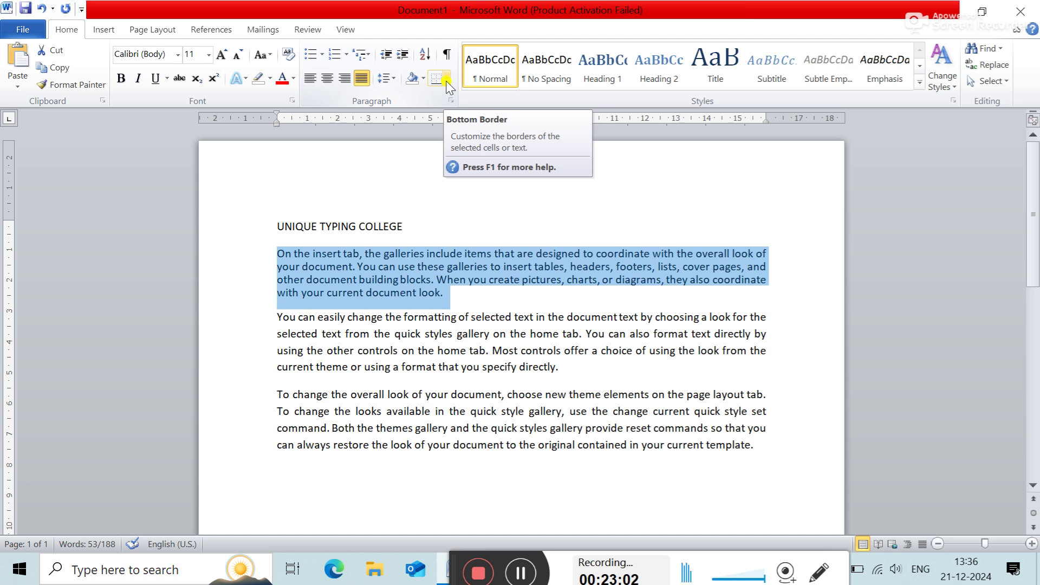
- Add a right border to the second paragraph
{"action": "left_click", "coordinate": [473, 255]}
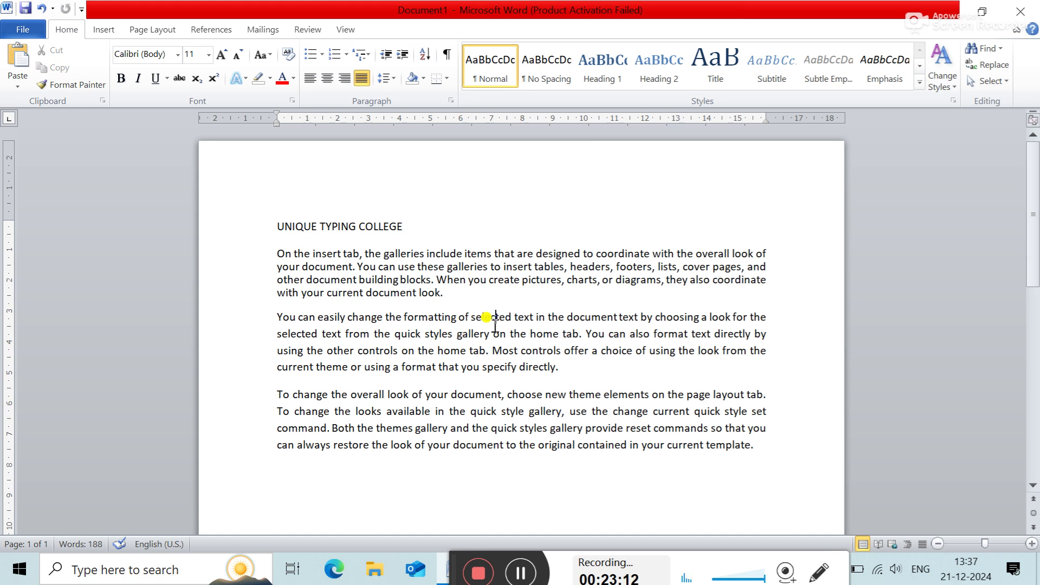
{"action": "left_click", "coordinate": [516, 407]}
{"action": "left_click", "coordinate": [447, 78]}
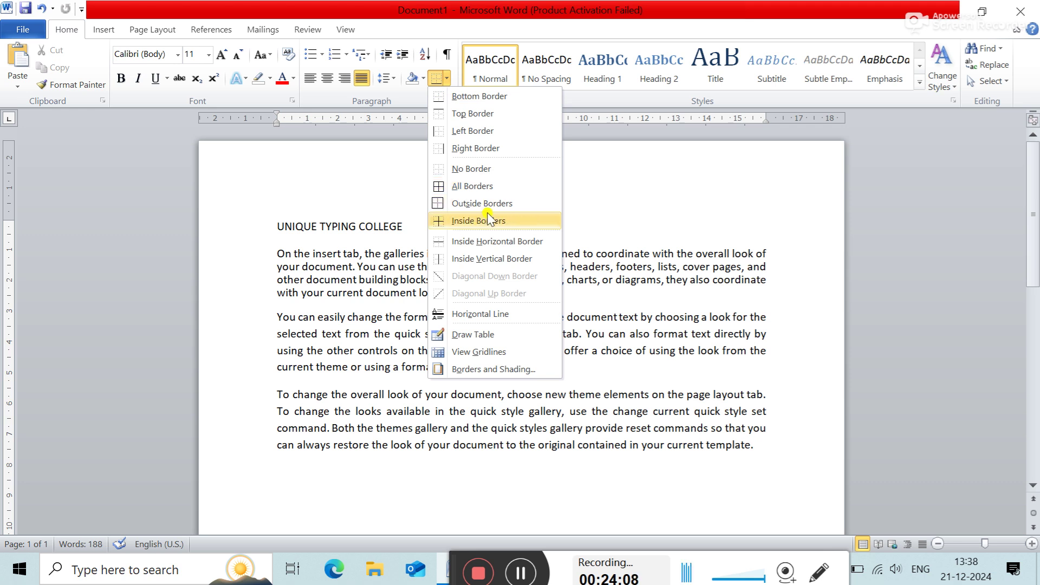
{"action": "left_click", "coordinate": [485, 149]}
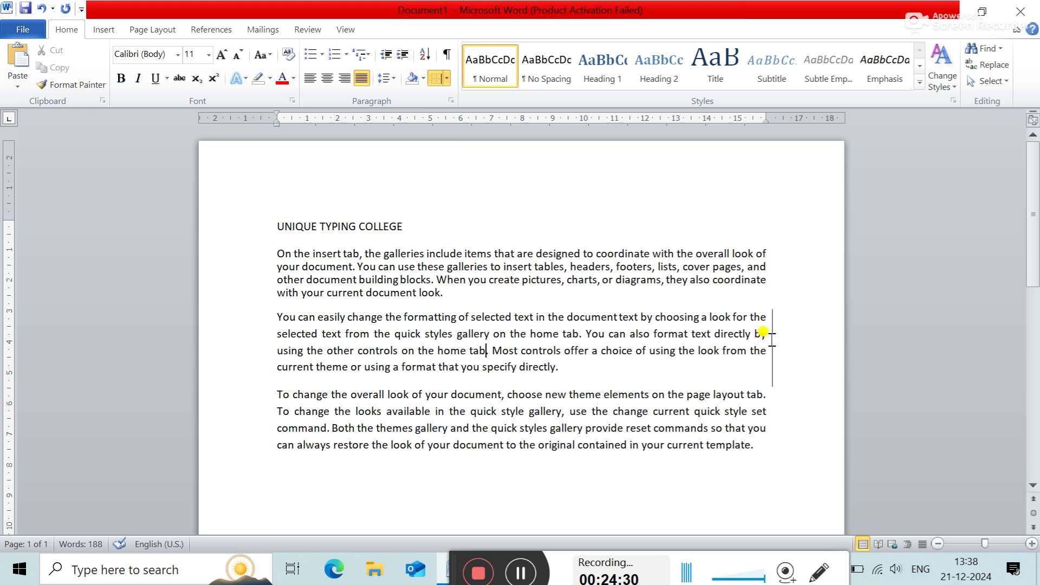
- Add a top border to the first paragraph
{"action": "left_click", "coordinate": [701, 282]}
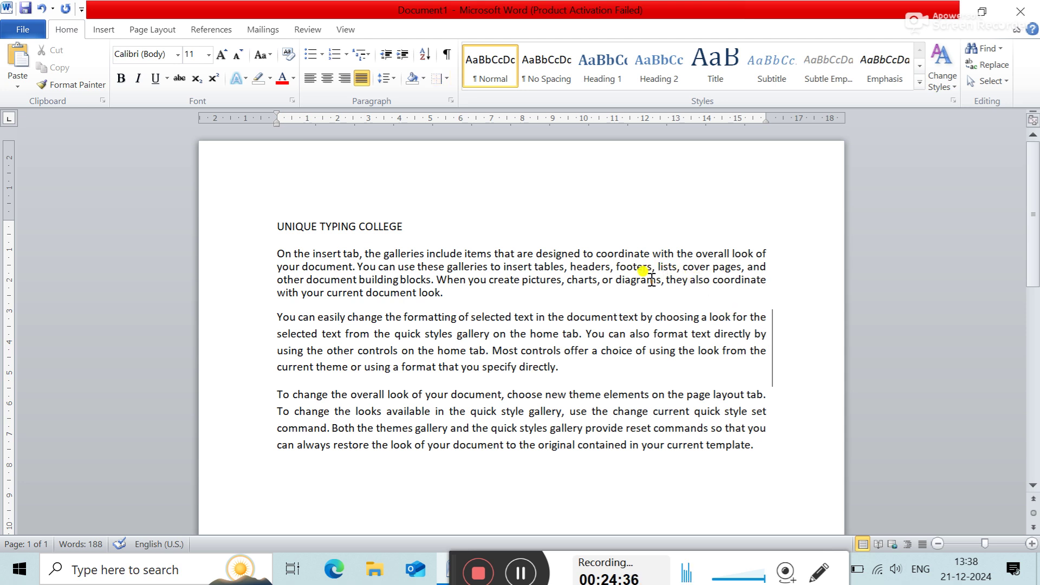
{"action": "left_click", "coordinate": [589, 265]}
{"action": "left_click", "coordinate": [446, 79]}
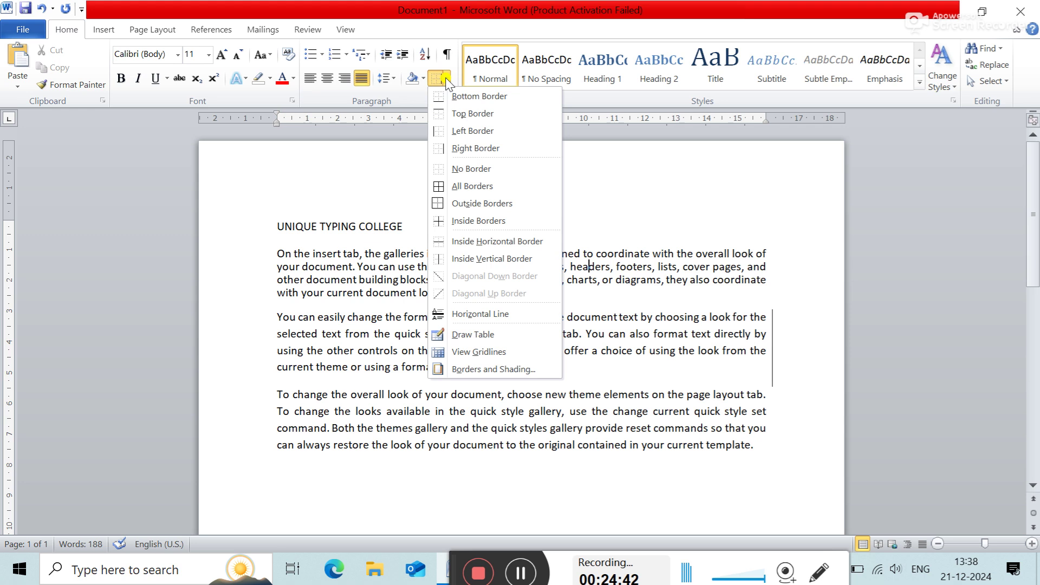
{"action": "left_click", "coordinate": [462, 113]}
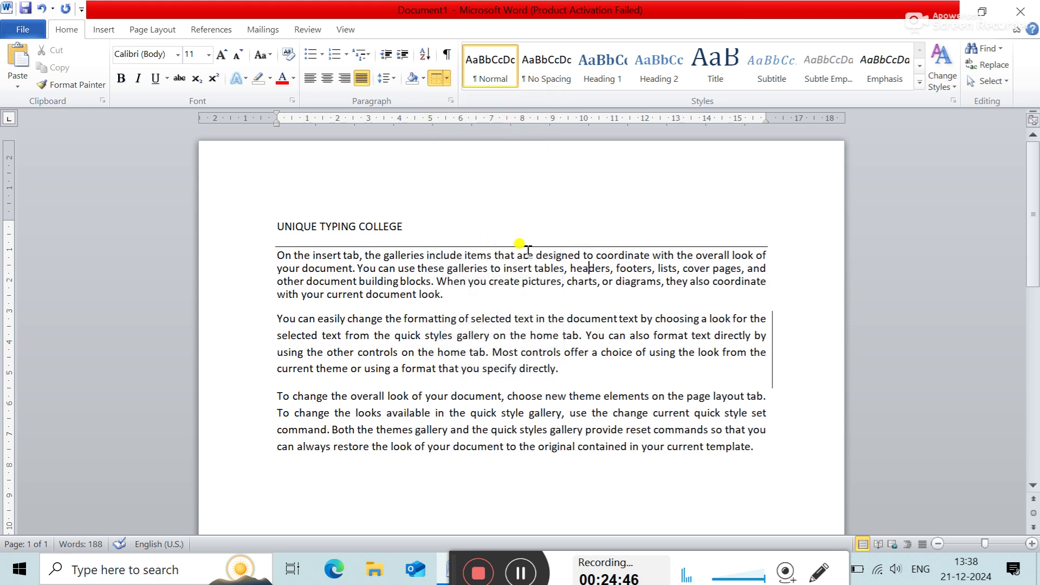
- Apply All Borders to the third paragraph
{"action": "left_click", "coordinate": [551, 420]}
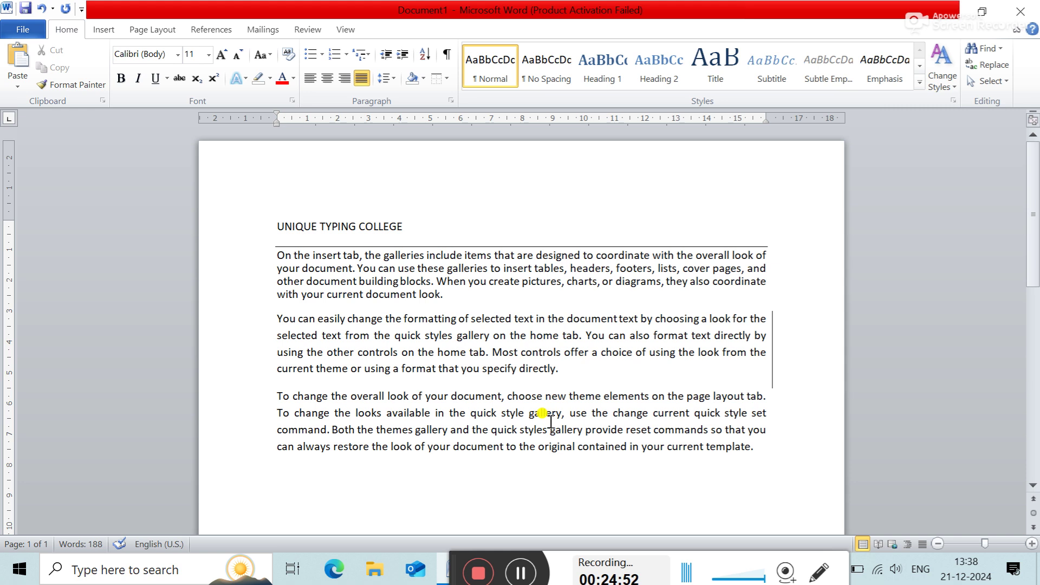
{"action": "left_click", "coordinate": [447, 81]}
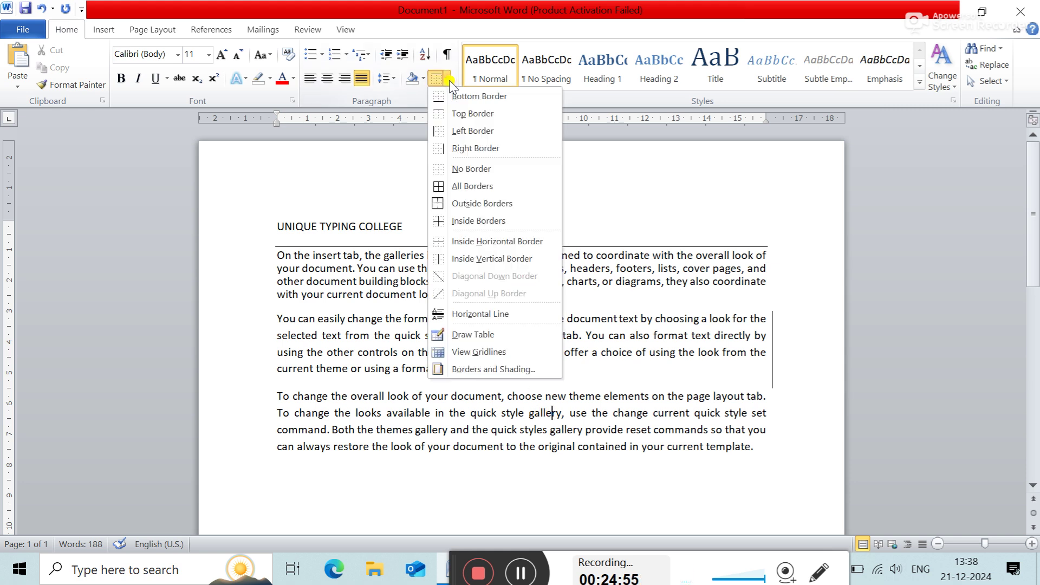
{"action": "left_click", "coordinate": [475, 188]}
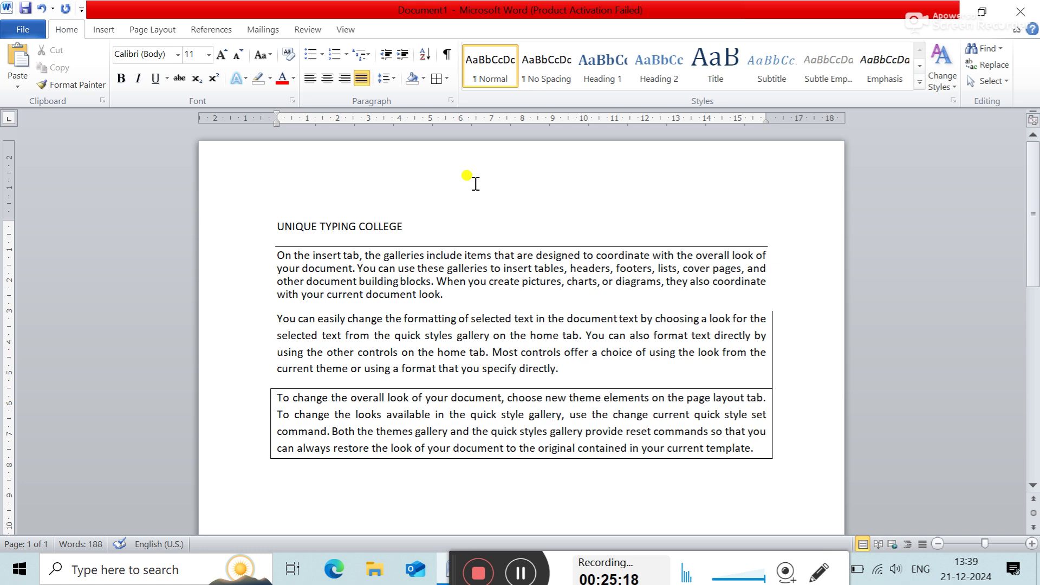
- Remove the borders from the whole document with No Border and deselect the text
{"action": "triple_click", "coordinate": [215, 314]}
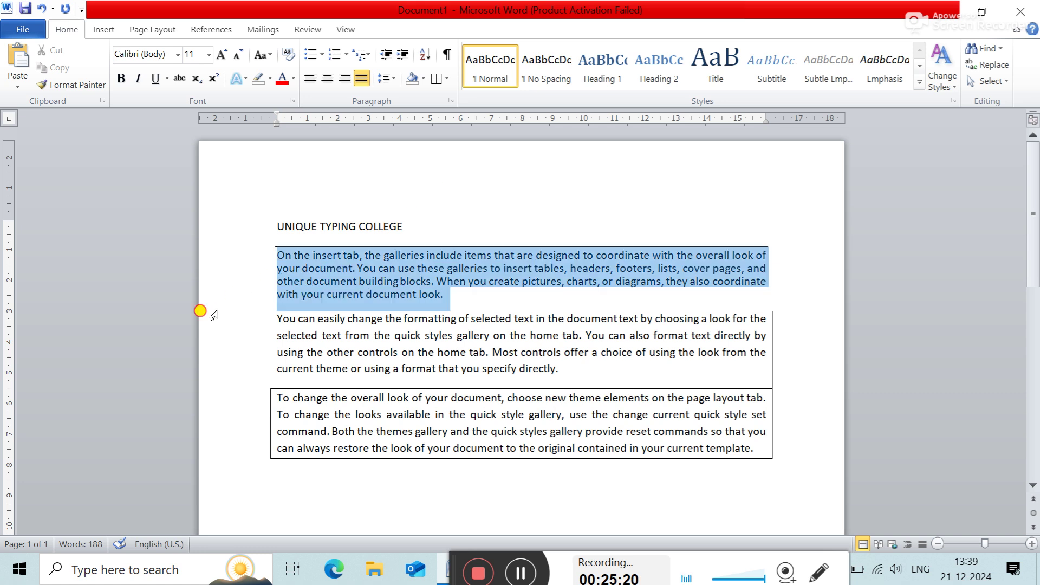
{"action": "left_click", "coordinate": [448, 80]}
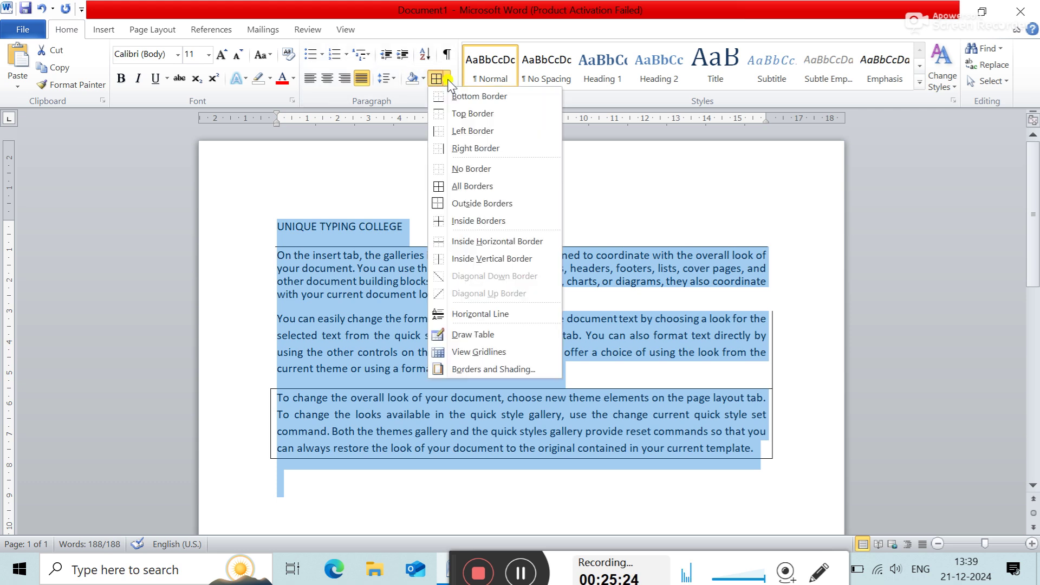
{"action": "left_click", "coordinate": [458, 170]}
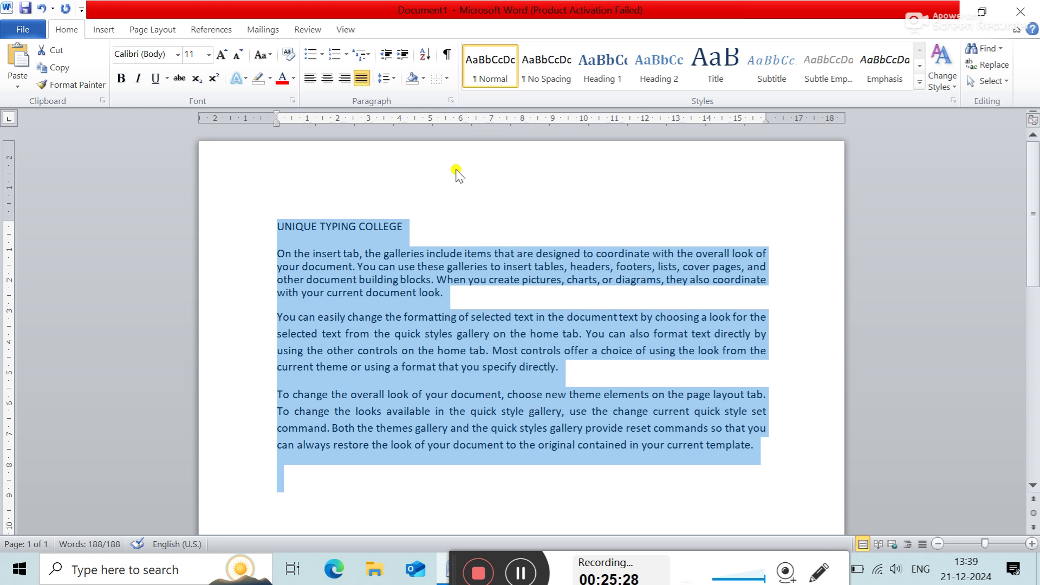
{"action": "left_click", "coordinate": [525, 318]}
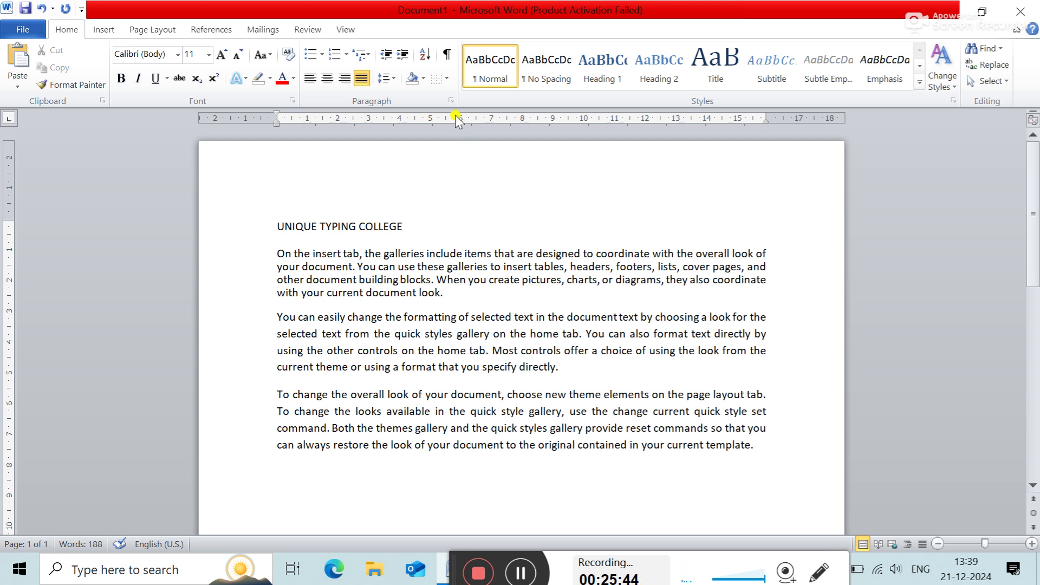
{"action": "left_click", "coordinate": [445, 82]}
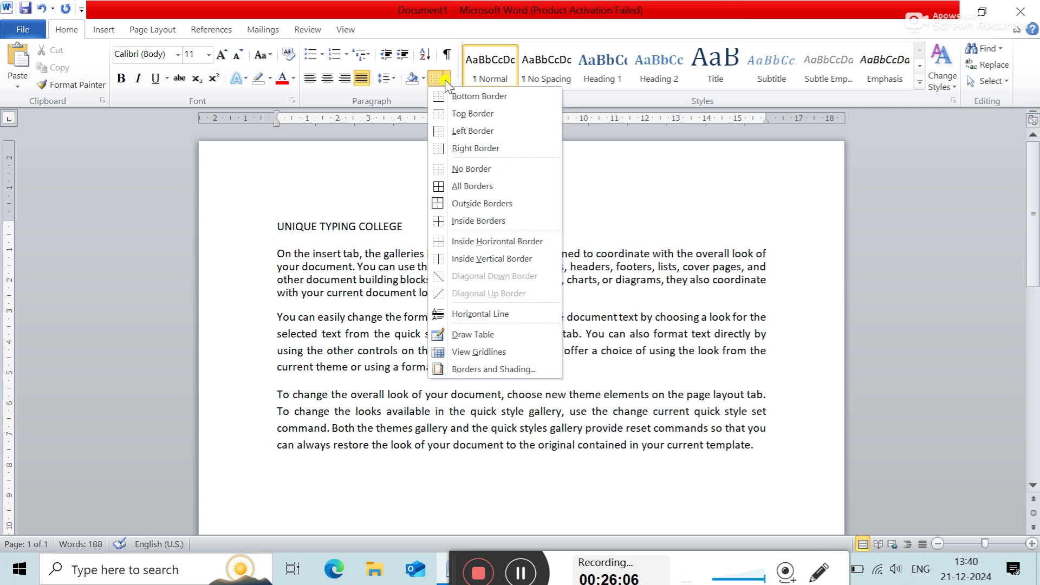
{"action": "left_click", "coordinate": [600, 194]}
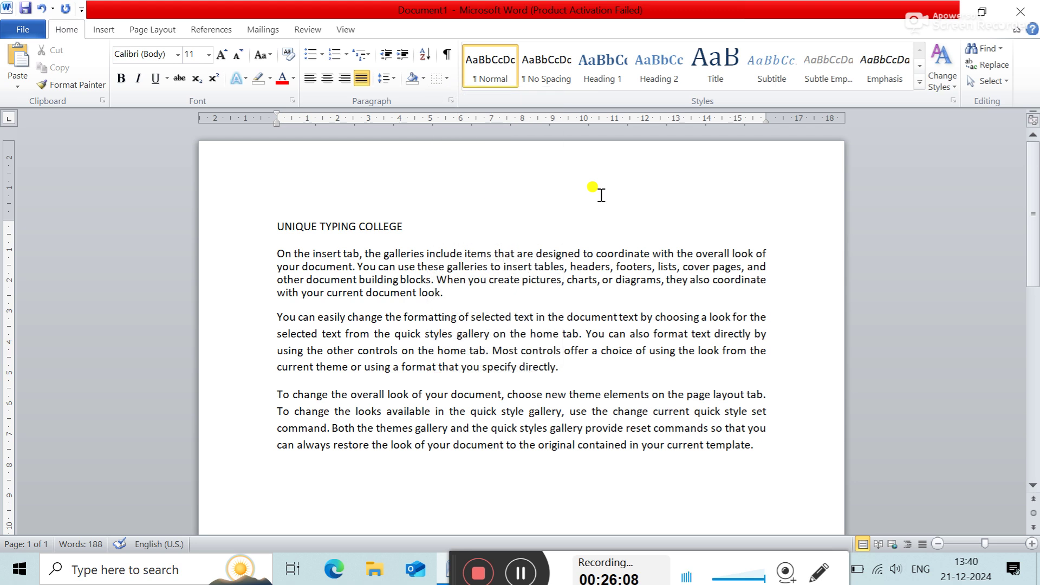
- Open the Borders and Shading settings for the second paragraph and choose a double-line style for its box border
{"action": "left_click", "coordinate": [587, 333]}
{"action": "left_click", "coordinate": [448, 78]}
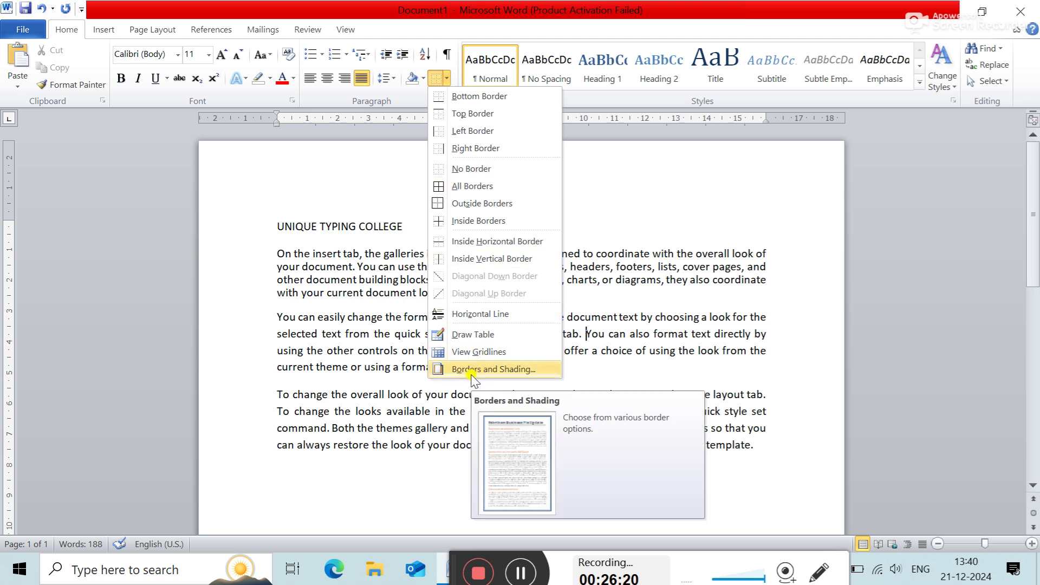
{"action": "left_click", "coordinate": [513, 372]}
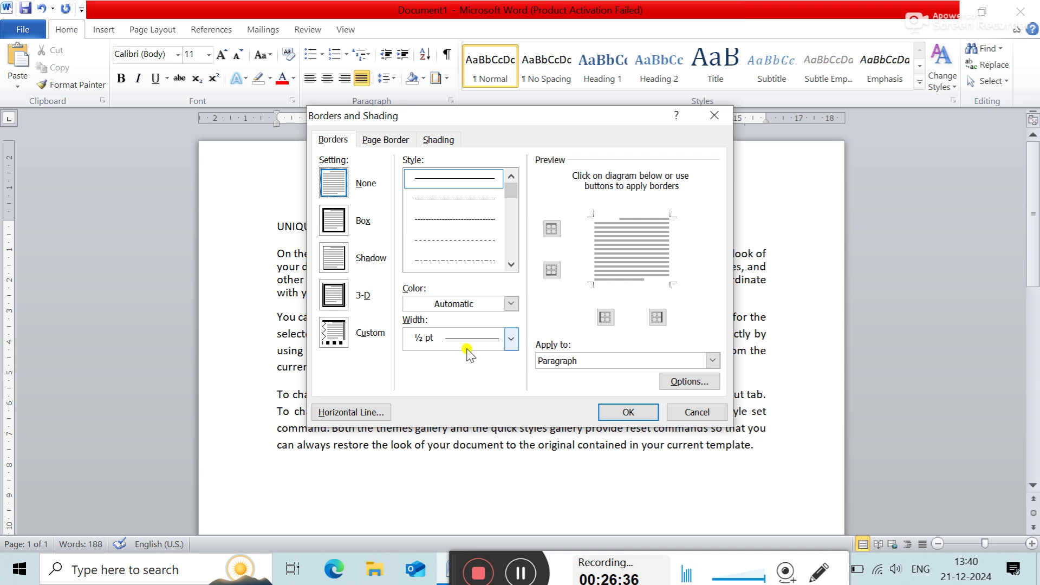
{"action": "left_click", "coordinate": [511, 265]}
{"action": "left_click", "coordinate": [510, 265]}
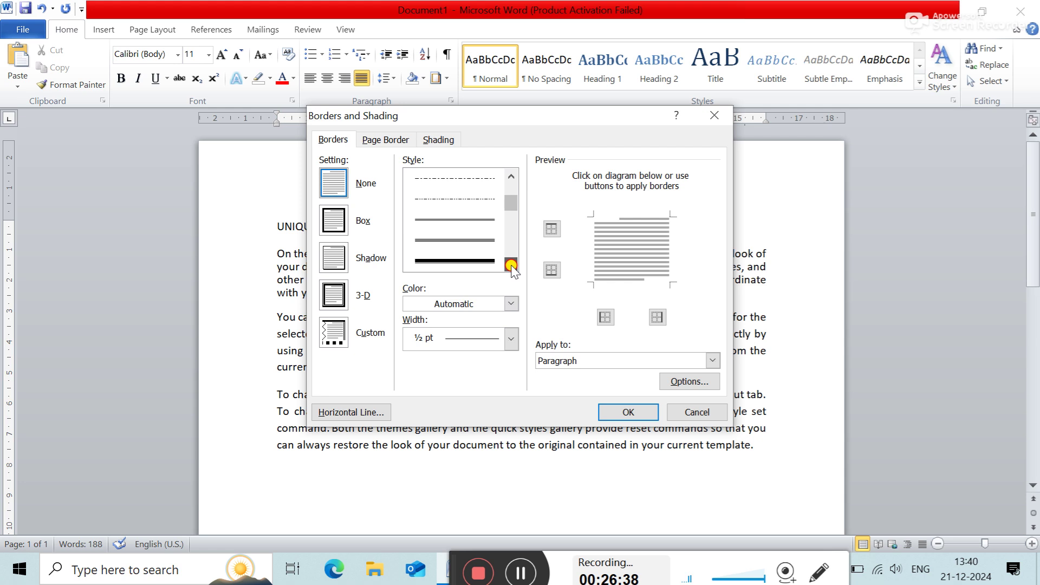
{"action": "left_click", "coordinate": [473, 220]}
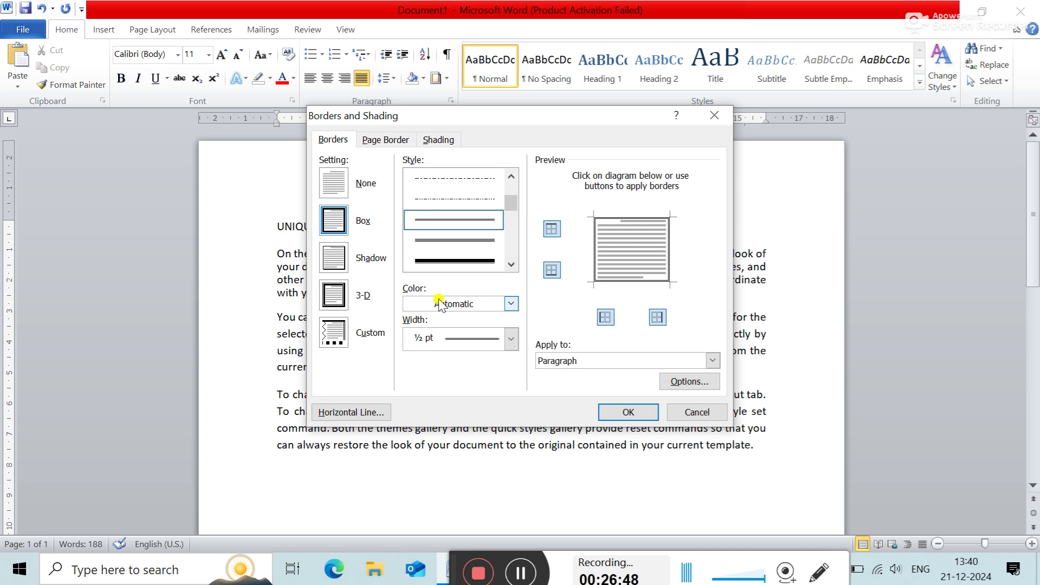
- Set the second paragraph's box border to standard red and ¾ pt width, and apply it
{"action": "left_click", "coordinate": [511, 304]}
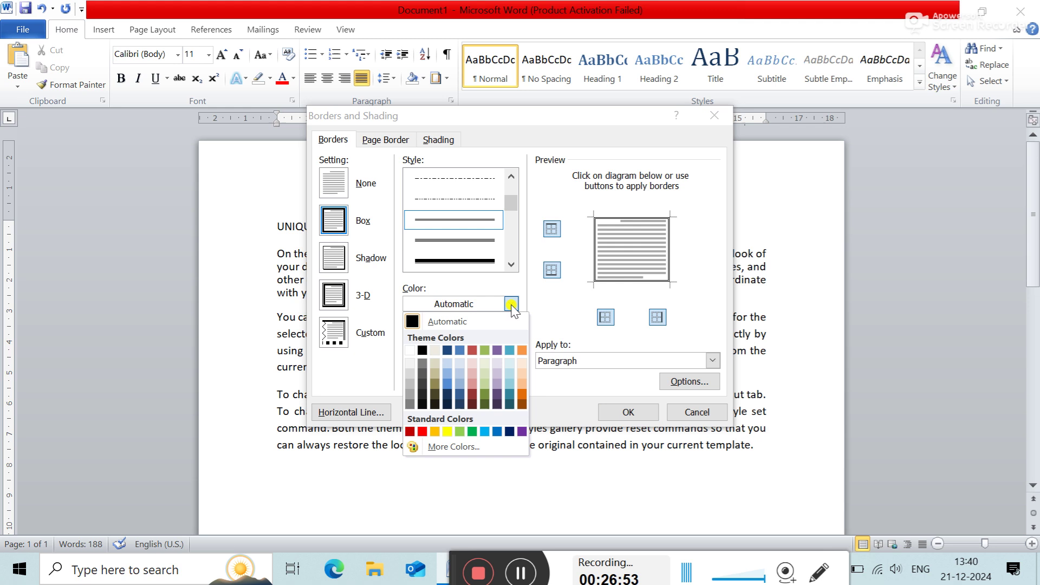
{"action": "left_click", "coordinate": [423, 431]}
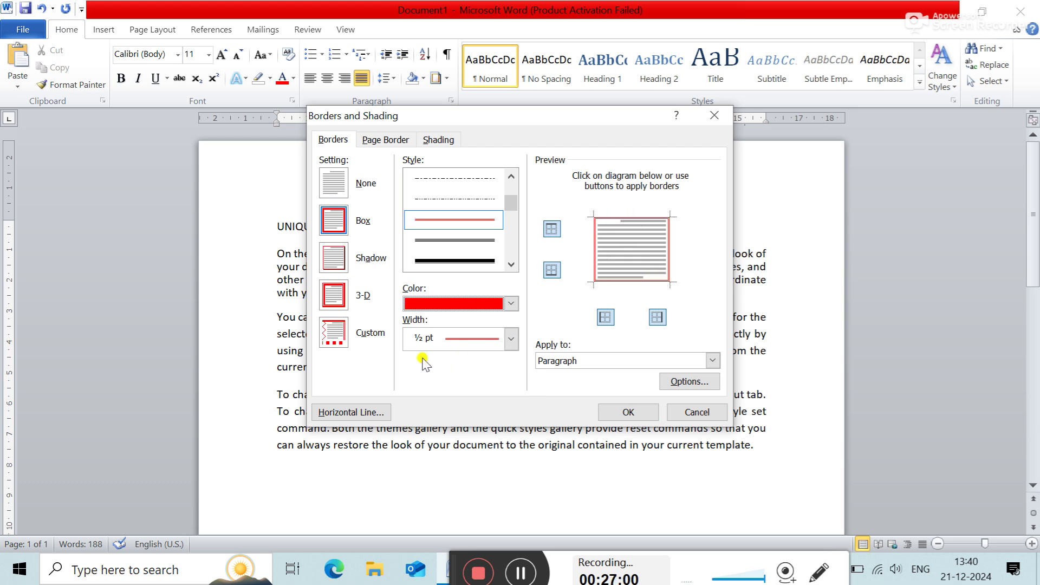
{"action": "left_click", "coordinate": [511, 339]}
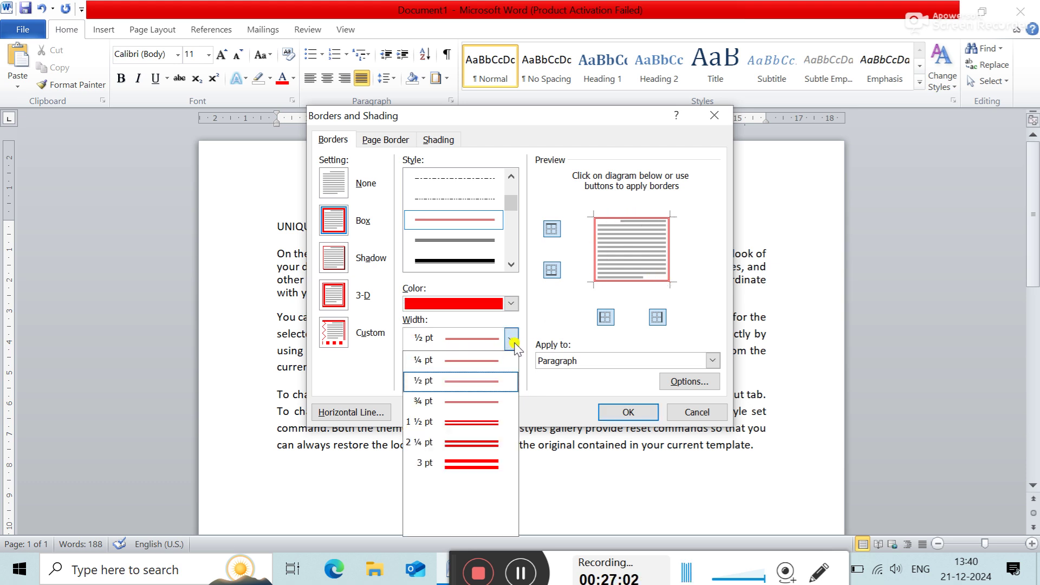
{"action": "left_click", "coordinate": [463, 402]}
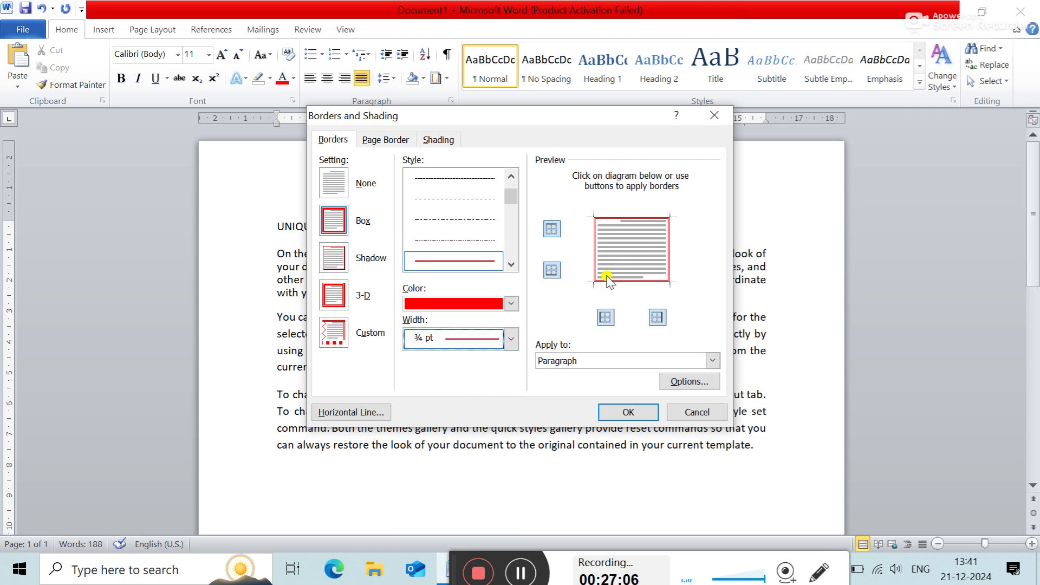
{"action": "left_click", "coordinate": [612, 412]}
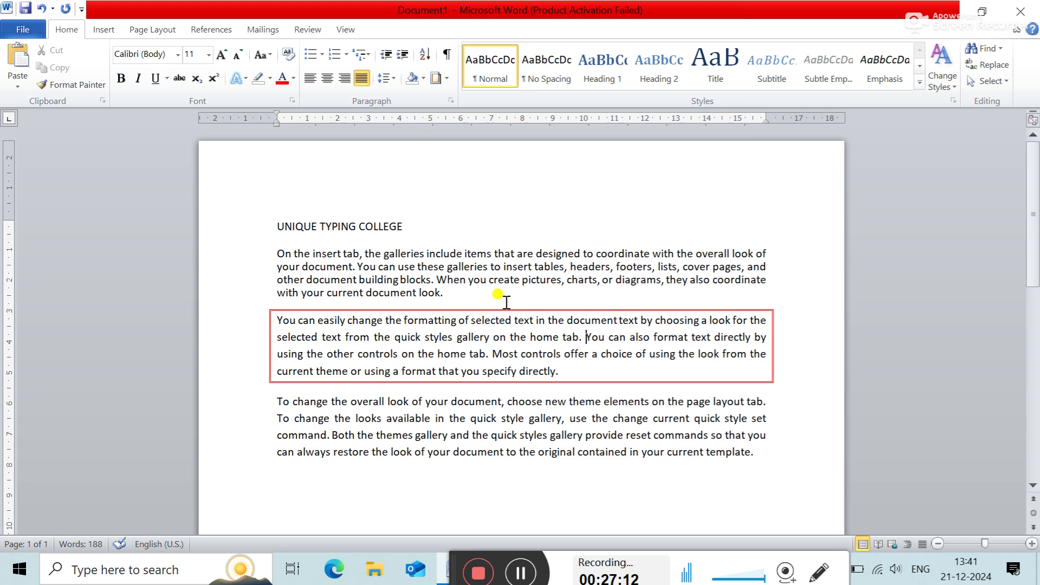
- Remove the red box border from the second paragraph with No Border
{"action": "left_click", "coordinate": [447, 79]}
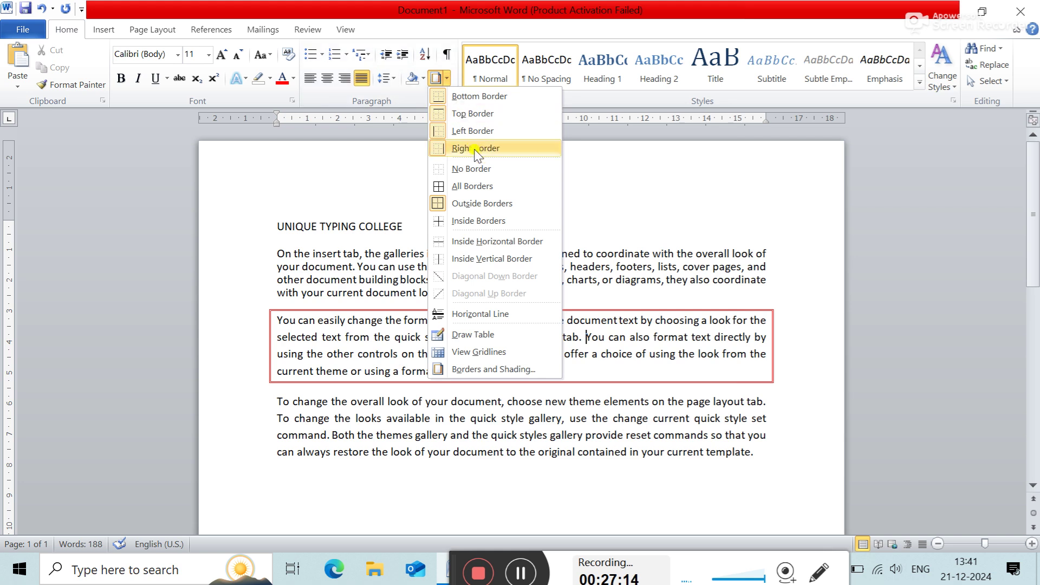
{"action": "left_click", "coordinate": [476, 168]}
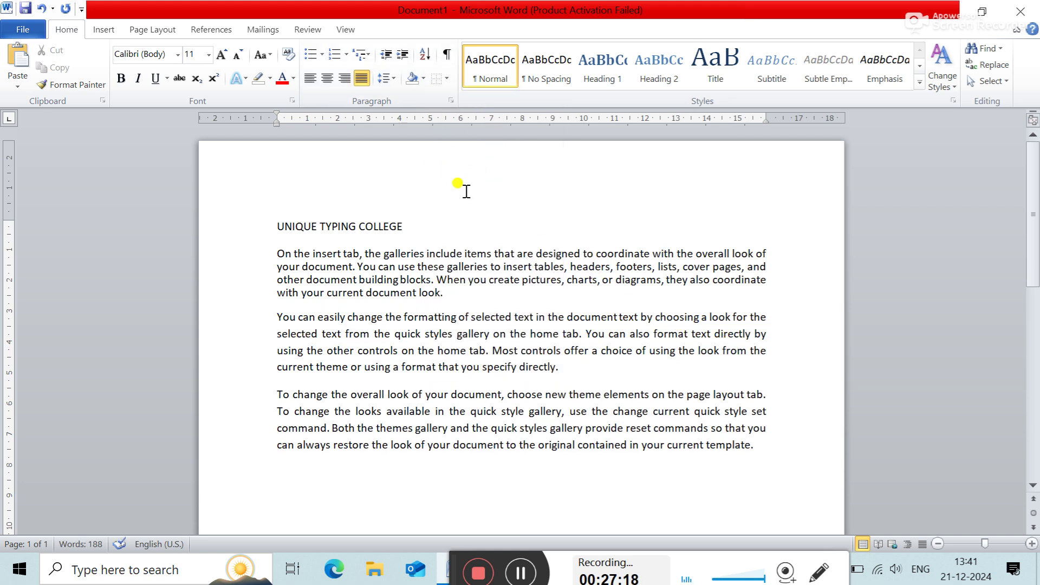
- Apply a Right Border to the second paragraph and clear it again with No Border
{"action": "left_click", "coordinate": [447, 80]}
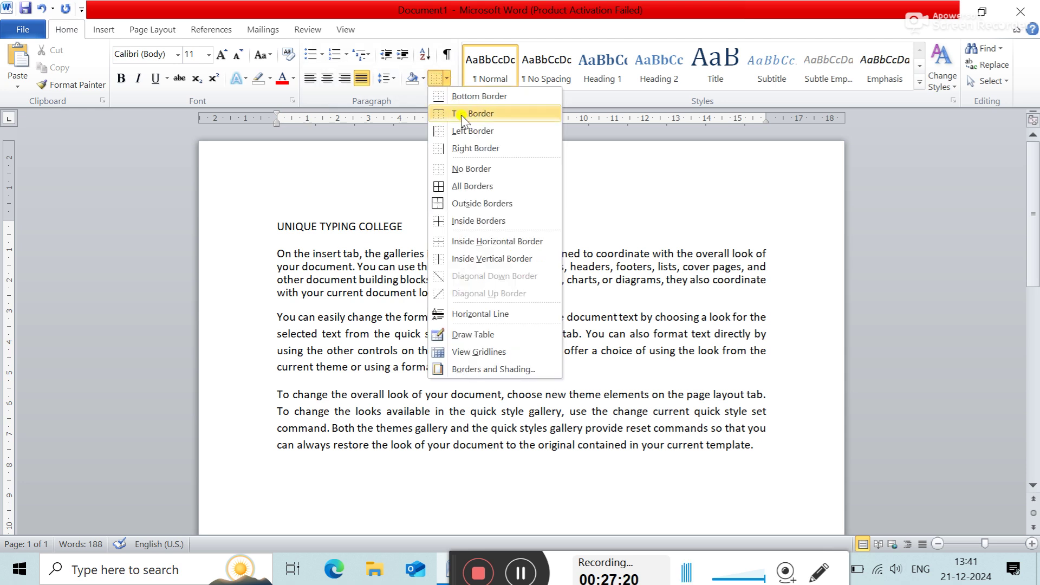
{"action": "left_click", "coordinate": [470, 148]}
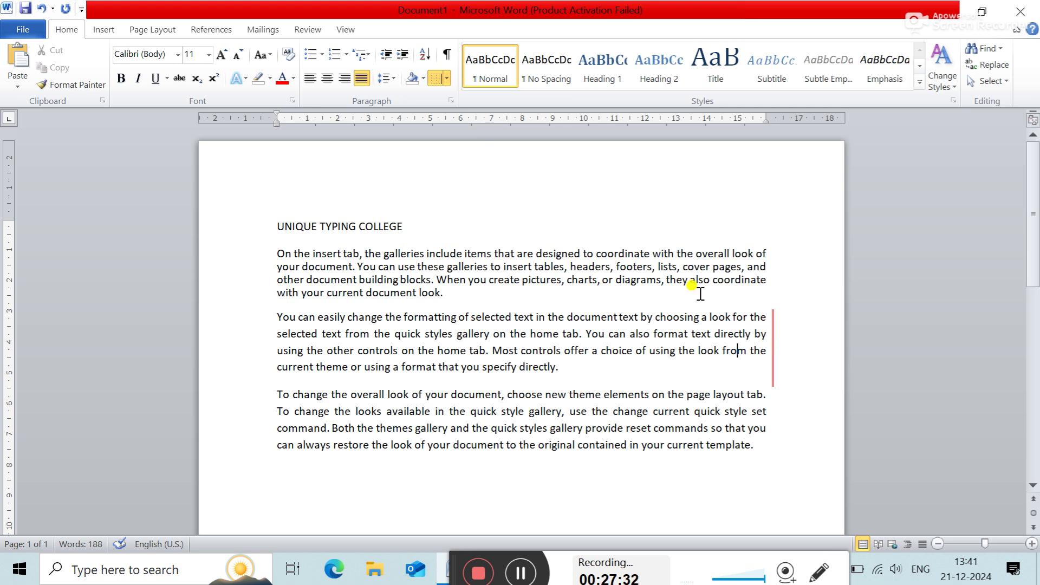
{"action": "left_click", "coordinate": [448, 80]}
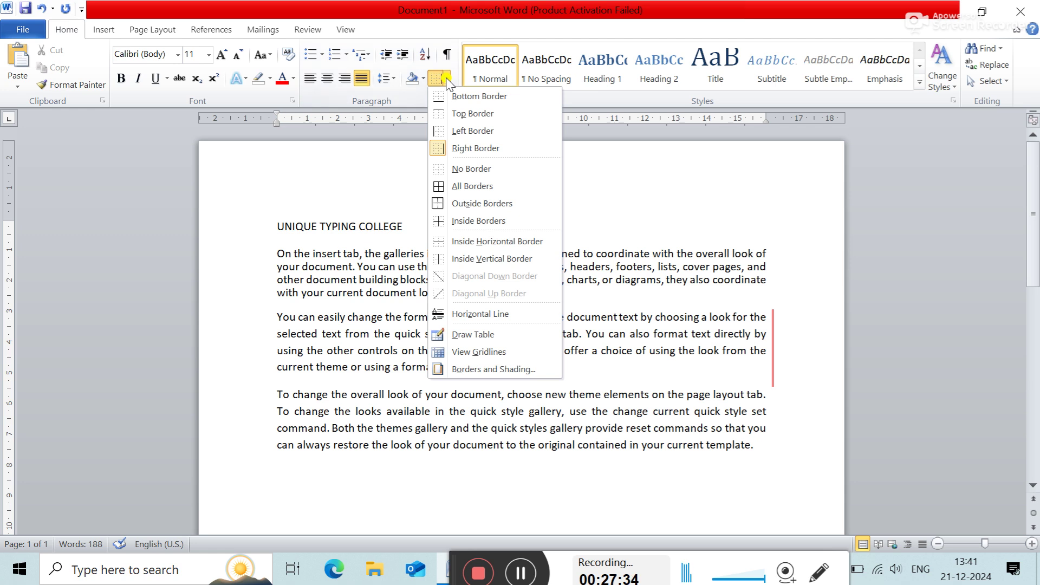
{"action": "left_click", "coordinate": [481, 167]}
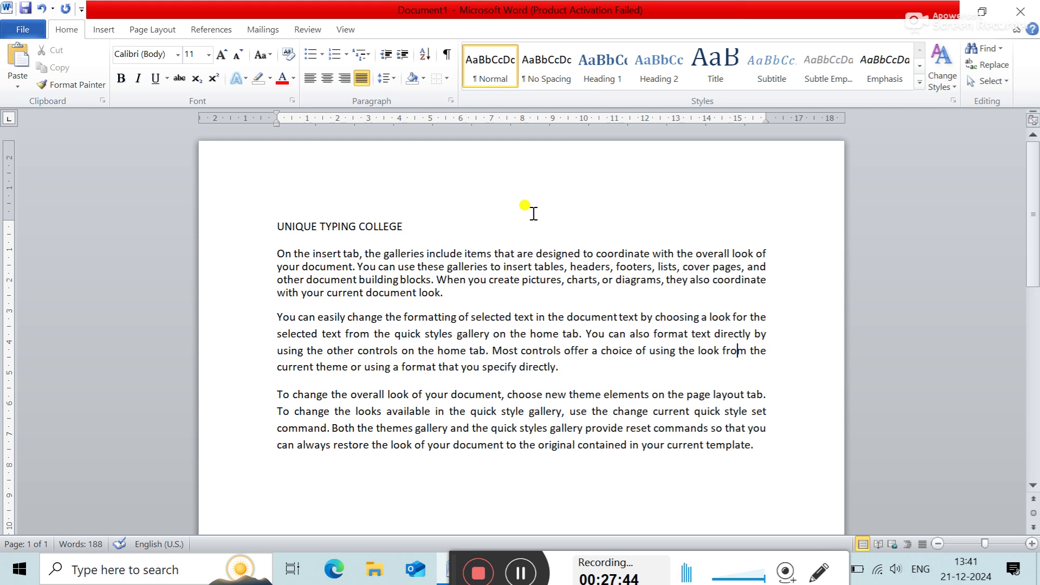
- Review the available border types and the Borders settings in Borders and Shading for the second paragraph, and close the dialog
{"action": "left_click", "coordinate": [446, 80]}
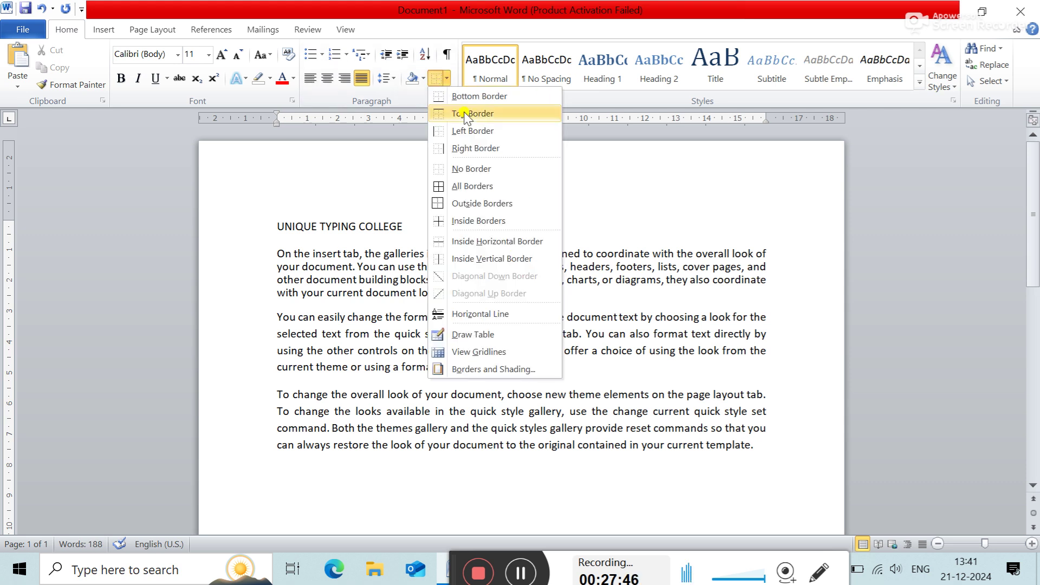
{"action": "left_click", "coordinate": [589, 206]}
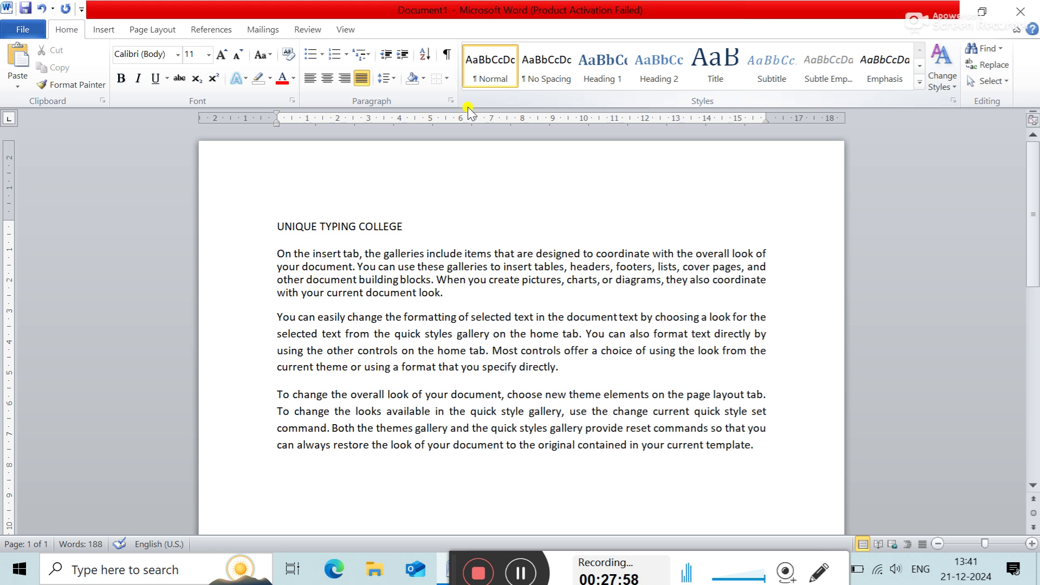
{"action": "left_click", "coordinate": [446, 80]}
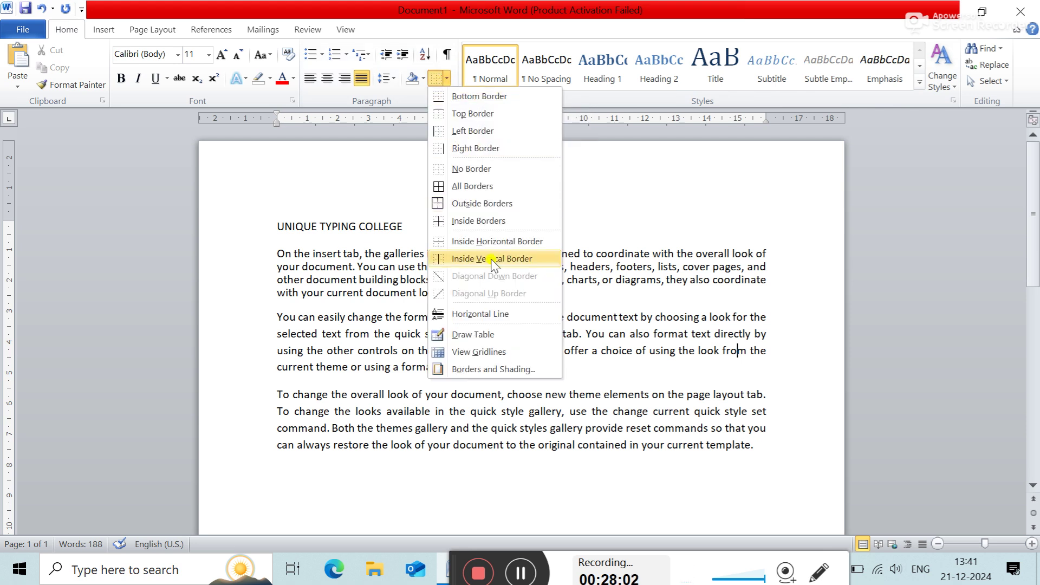
{"action": "left_click", "coordinate": [498, 369]}
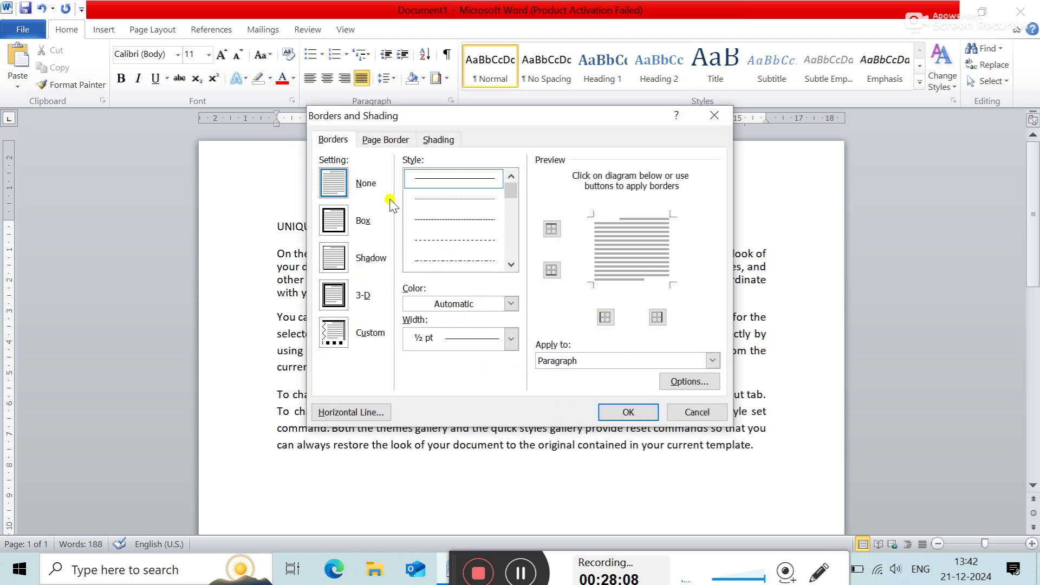
{"action": "left_click", "coordinate": [336, 138]}
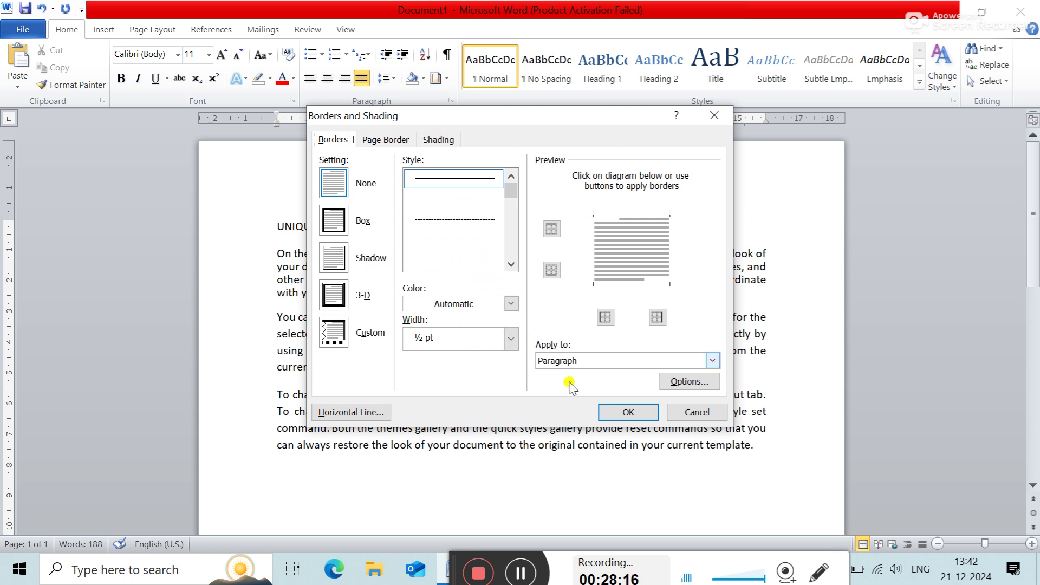
{"action": "left_click", "coordinate": [614, 417]}
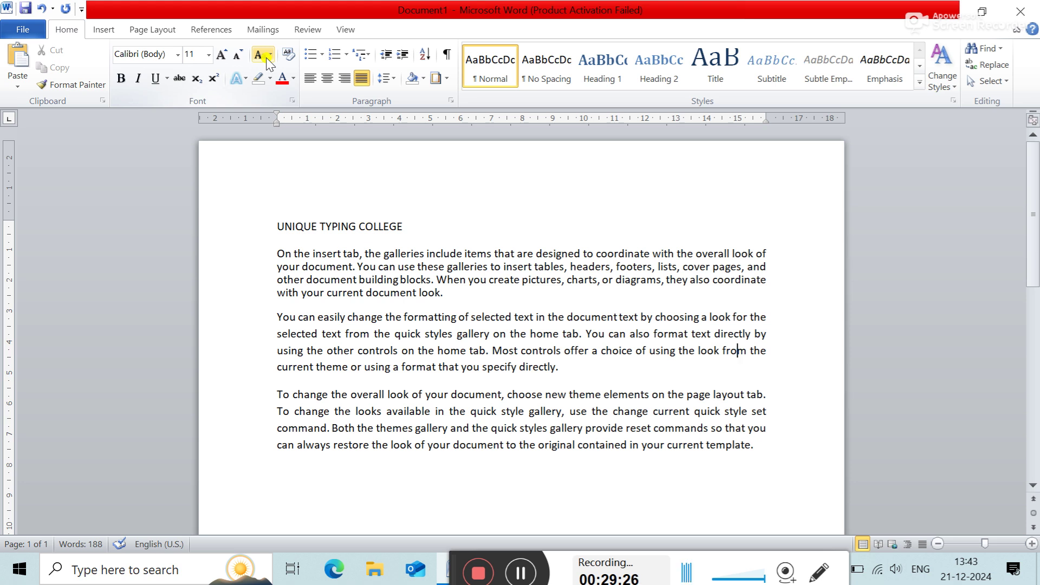
- View the second paragraph's indent and spacing settings through Line Spacing Options, and close the dialog
{"action": "left_click", "coordinate": [395, 84]}
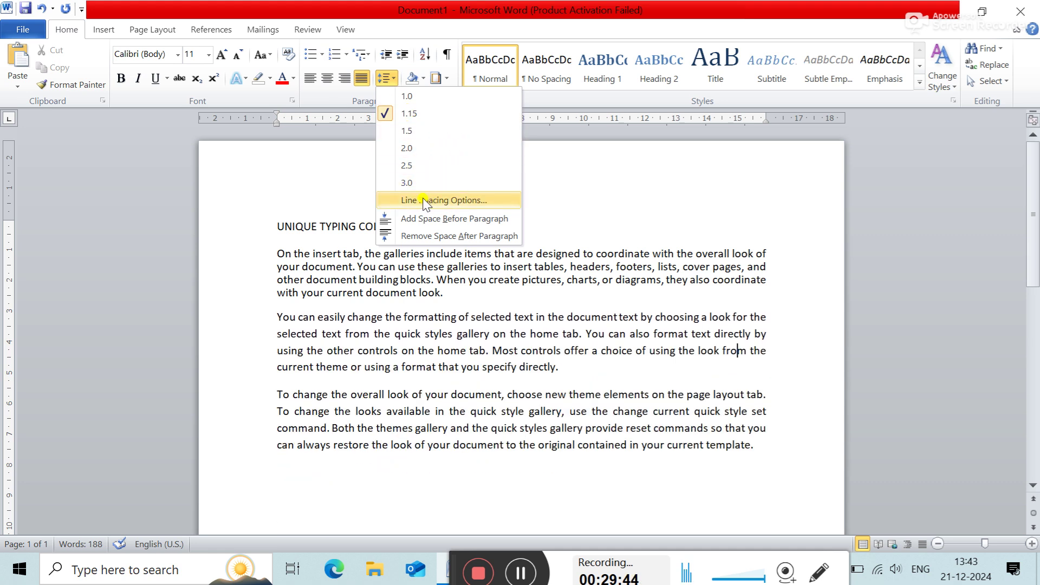
{"action": "left_click", "coordinate": [438, 202]}
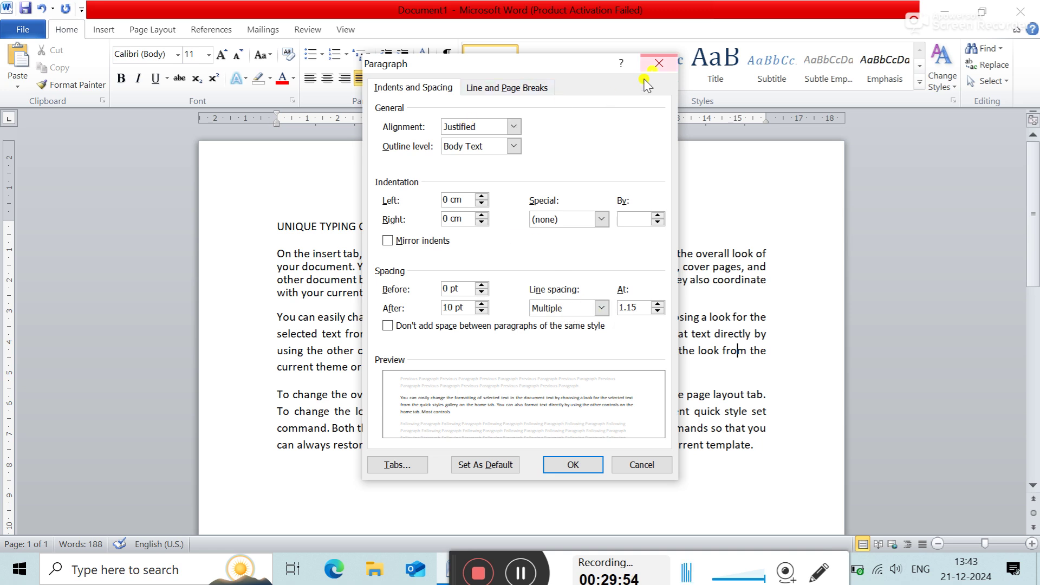
{"action": "left_click", "coordinate": [657, 65]}
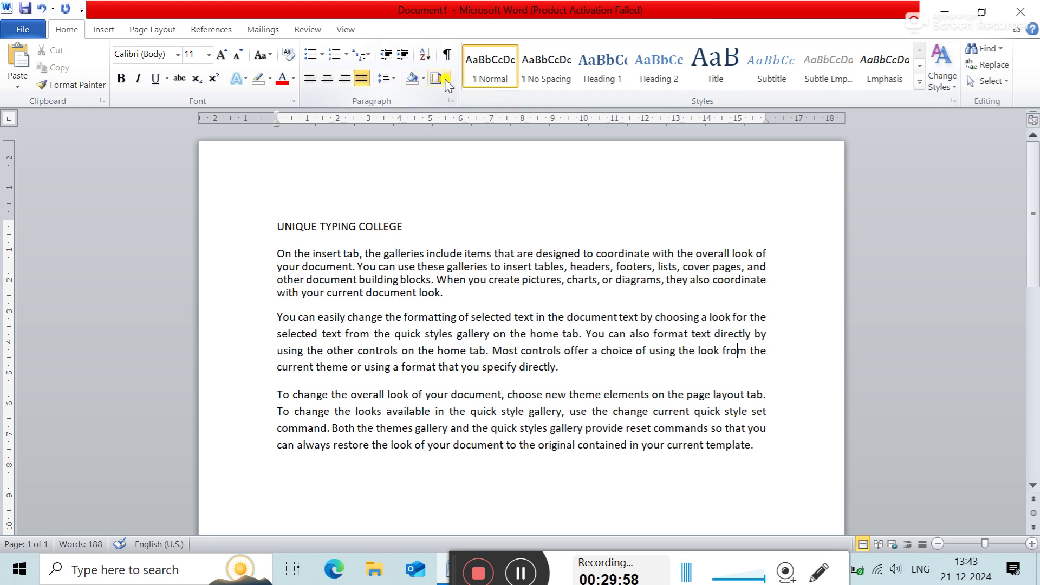
- Check the Borders and Shading dialog's style, color and width settings once more for the second paragraph, and close it
{"action": "left_click", "coordinate": [447, 80]}
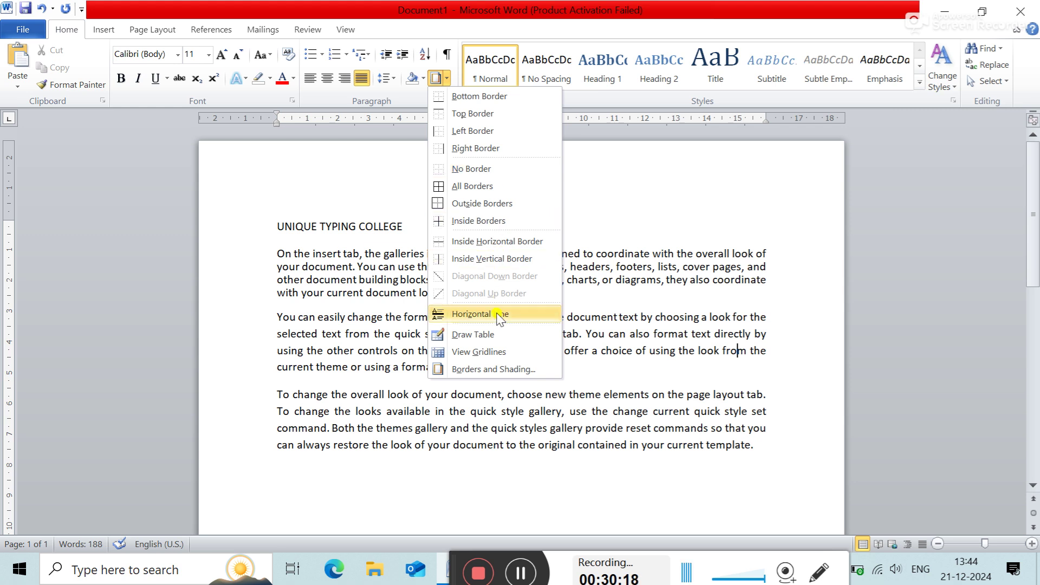
{"action": "left_click", "coordinate": [501, 370]}
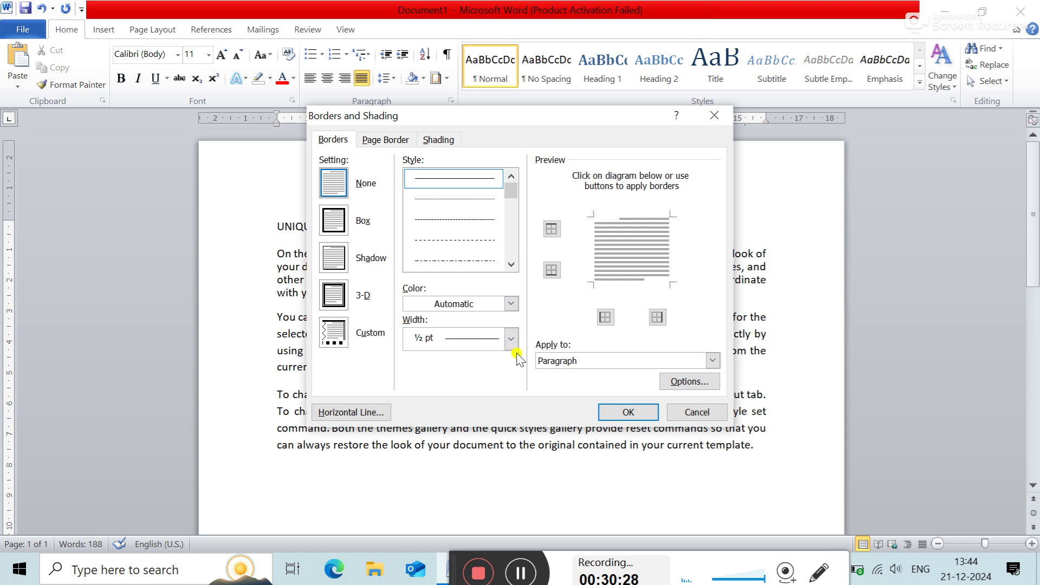
{"action": "left_click", "coordinate": [617, 412]}
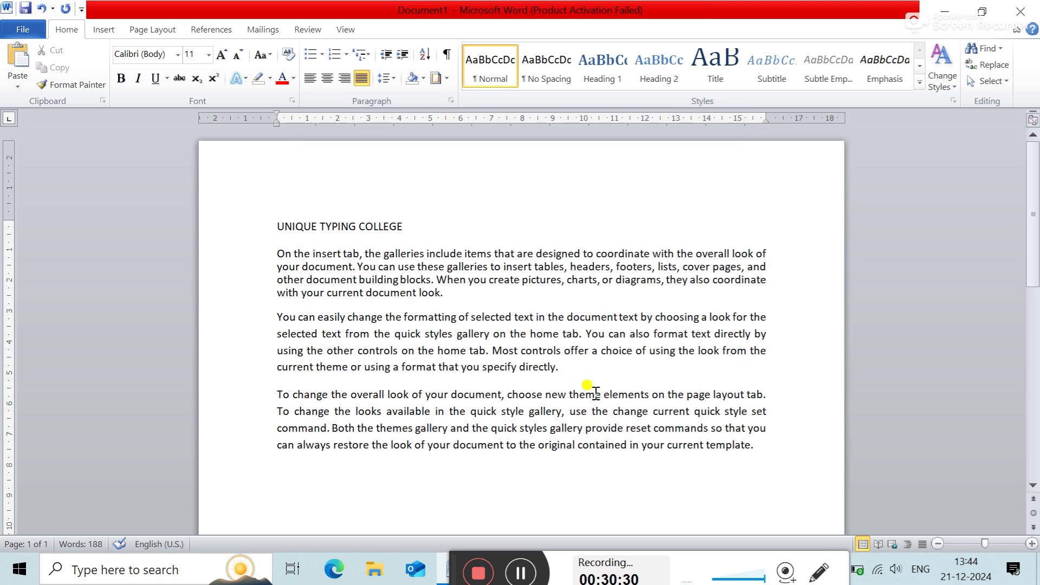